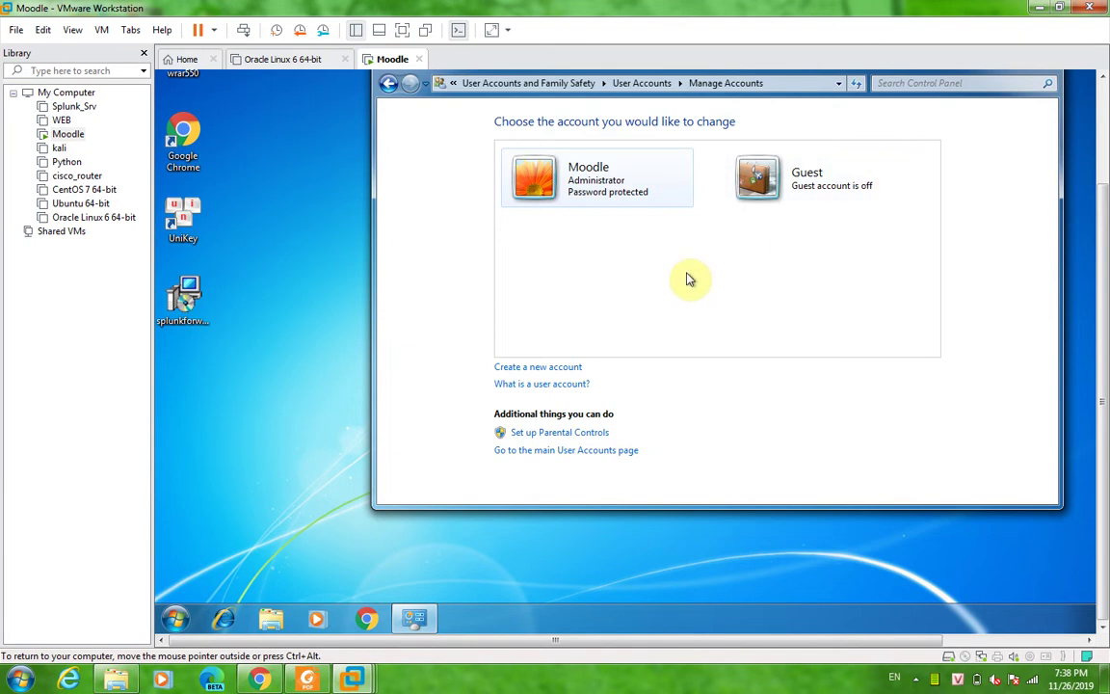
- Create a new standard user account named Test
{"action": "left_click", "coordinate": [558, 369]}
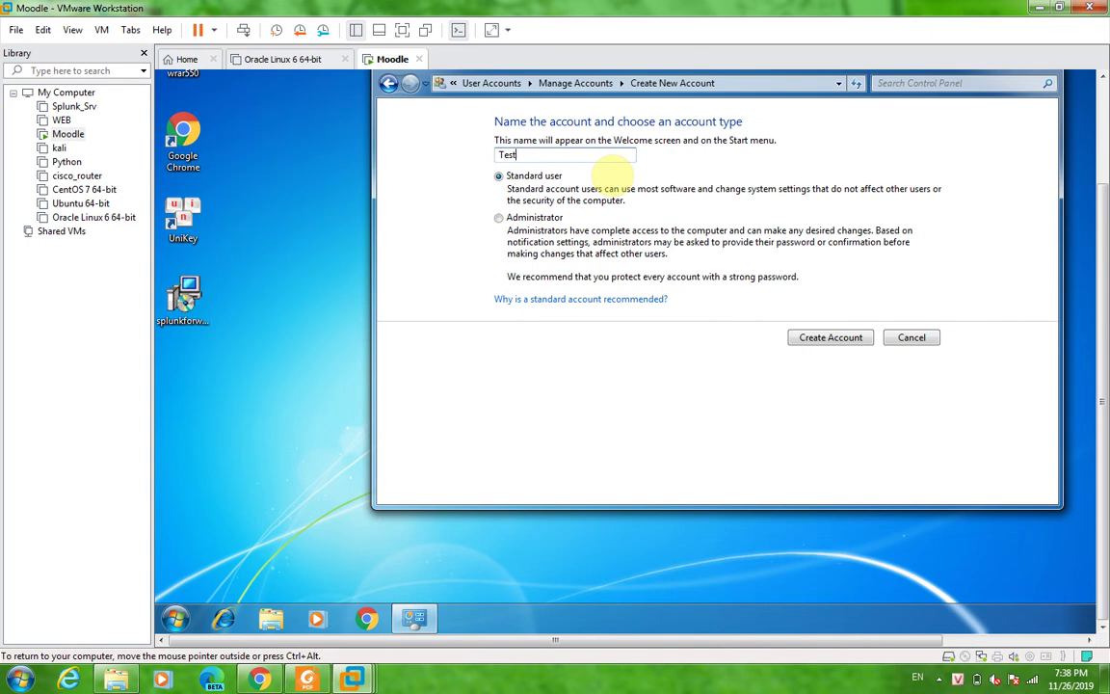
{"action": "left_click", "coordinate": [834, 338]}
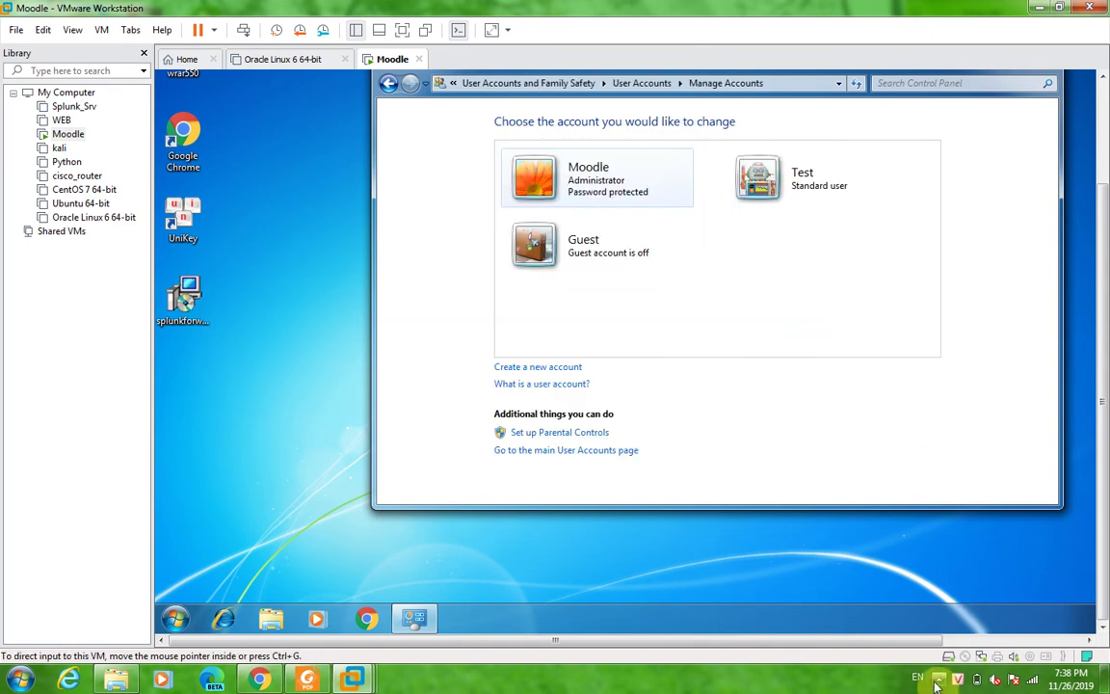
{"action": "left_click", "coordinate": [853, 611]}
{"action": "right_click", "coordinate": [951, 601]}
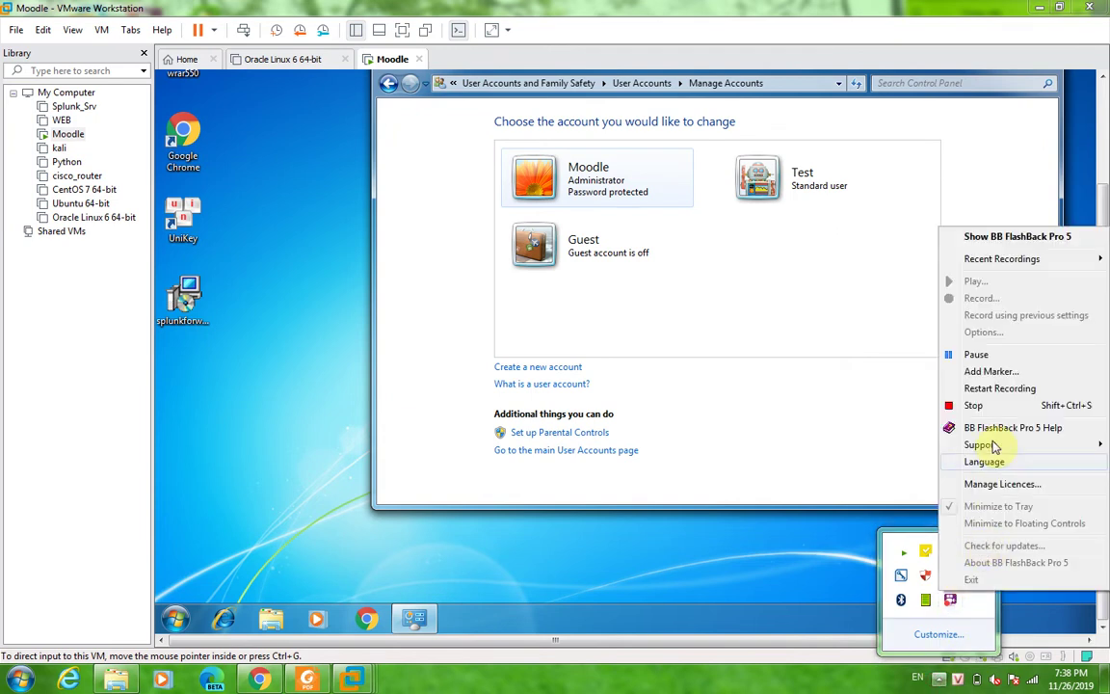
{"action": "left_click", "coordinate": [978, 355]}
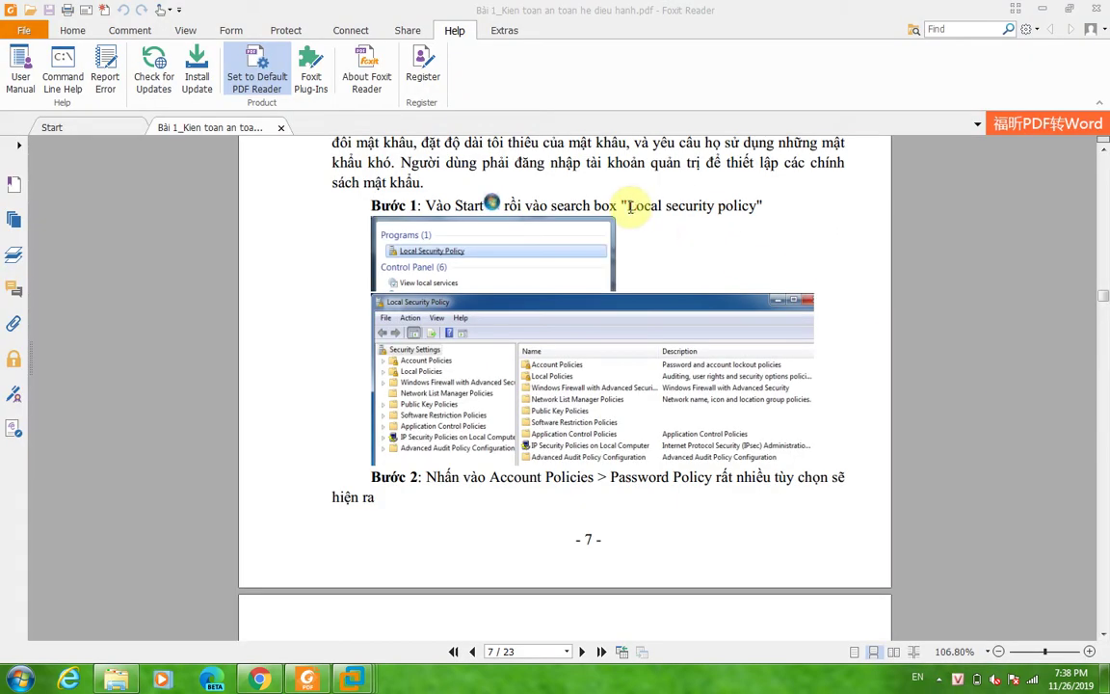
- Mark the search term "Local security policy" in step 1 of the Foxit Reader guide and return to the Moodle virtual machine in VMware
{"action": "left_click_drag", "start_coordinate": [629, 205], "coordinate": [751, 206]}
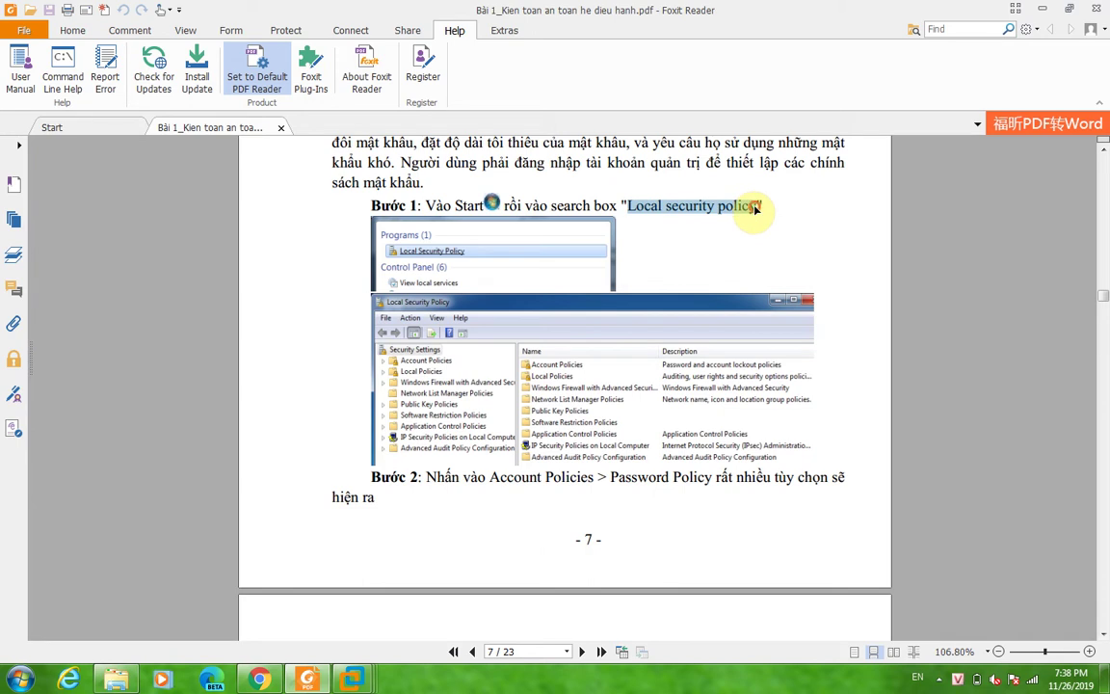
{"action": "left_click", "coordinate": [374, 665]}
{"action": "left_click", "coordinate": [453, 577]}
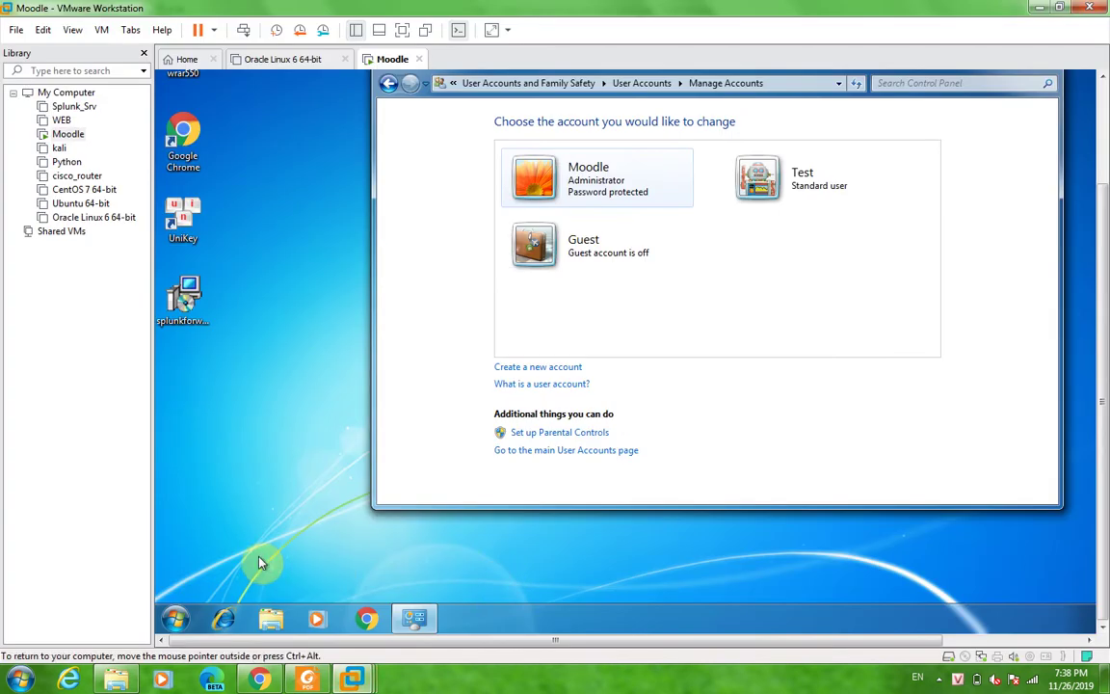
- Search the virtual machine's programs for "Local security policy" and open Local Security Policy
{"action": "key", "text": "super+r"}
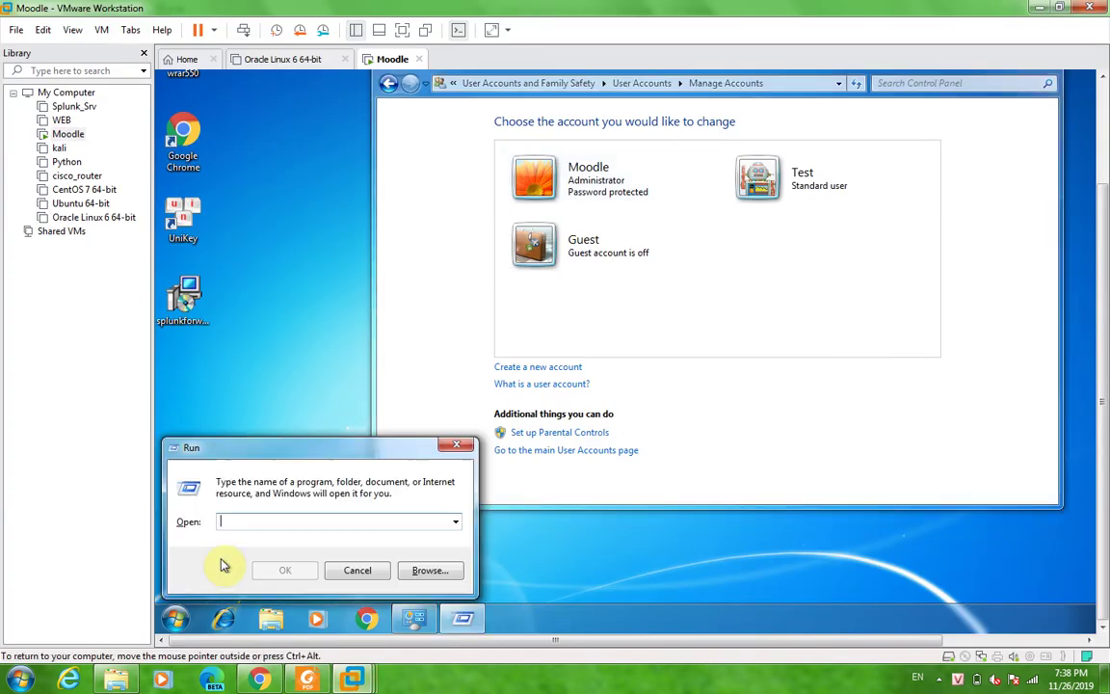
{"action": "left_click", "coordinate": [455, 445]}
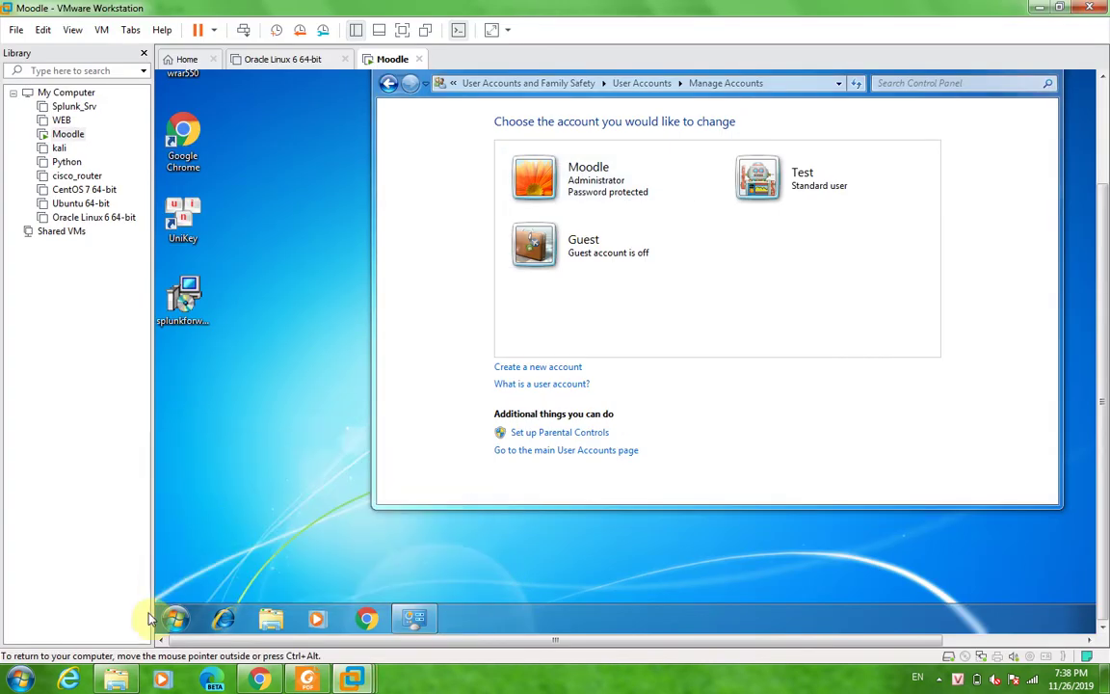
{"action": "left_click", "coordinate": [176, 618]}
{"action": "type", "text": "Local security policy"}
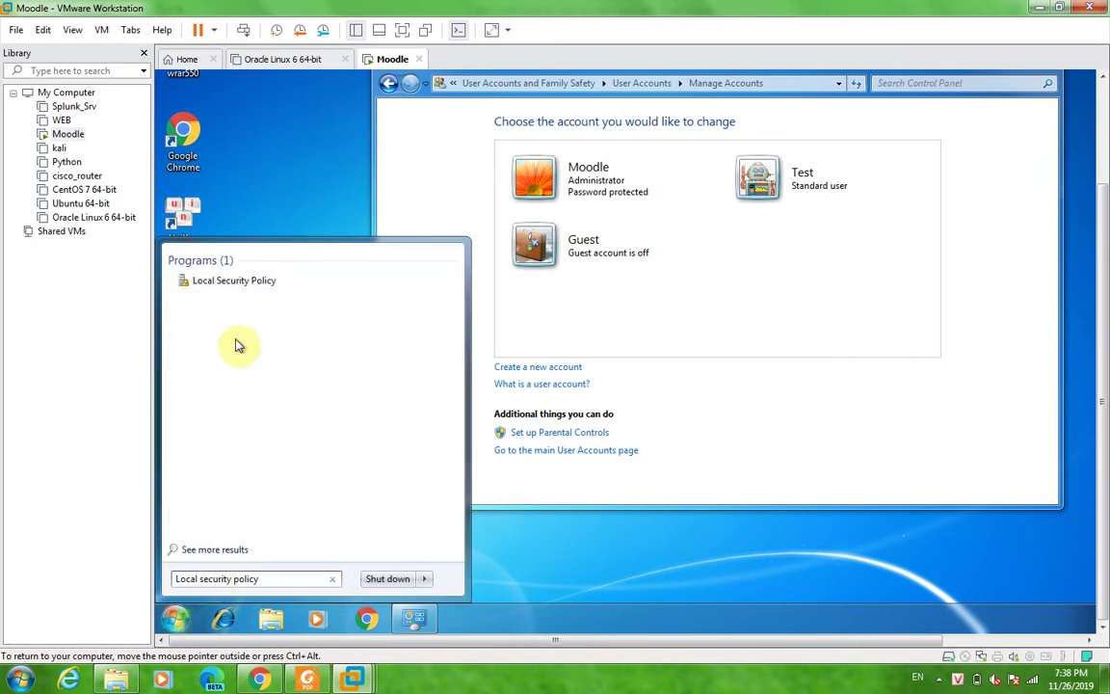
{"action": "left_click", "coordinate": [261, 285]}
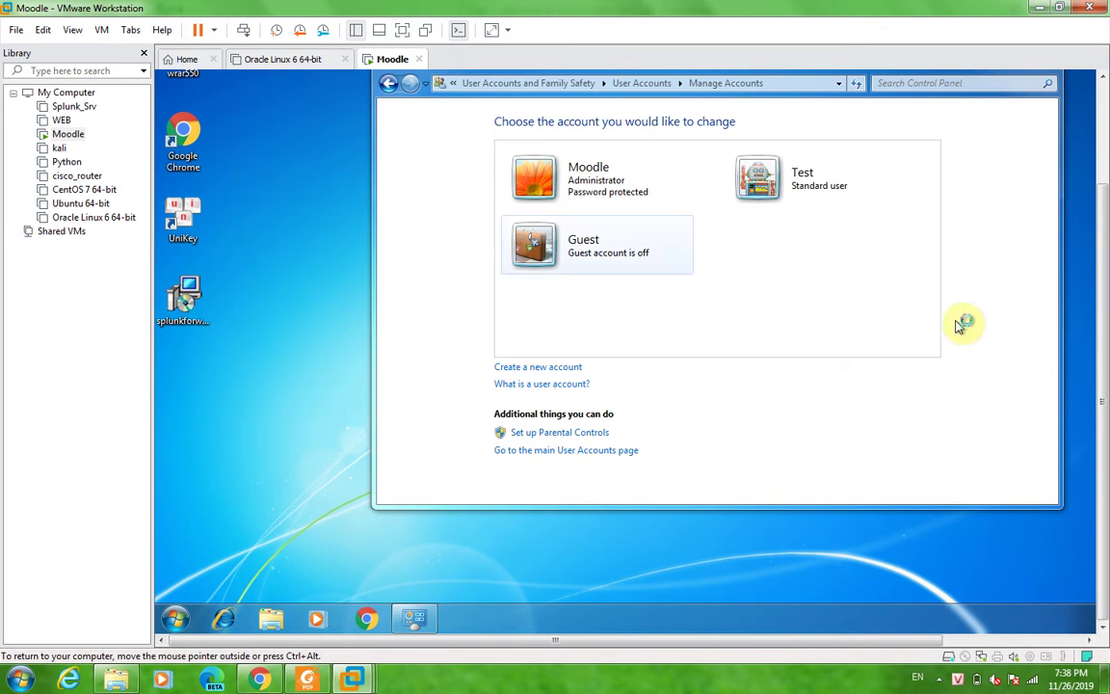
- Close the Manage Accounts window and move the Local Security Policy window fully into view on the desktop
{"action": "scroll", "coordinate": [1103, 317], "scroll_direction": "up", "scroll_amount": 1}
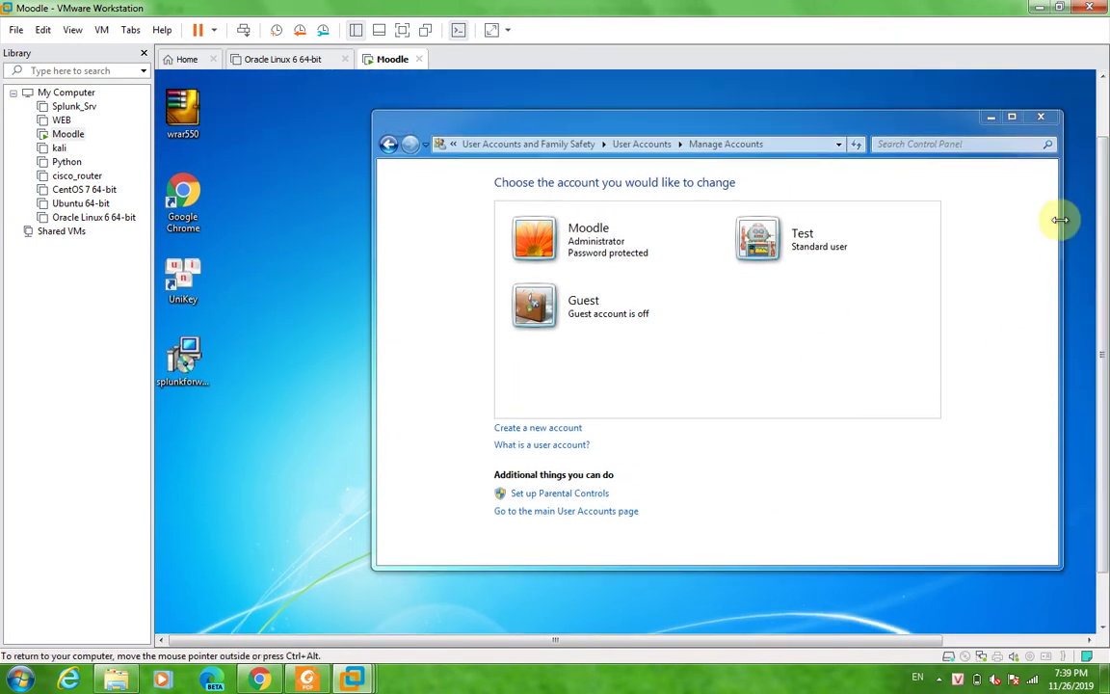
{"action": "left_click", "coordinate": [1043, 120]}
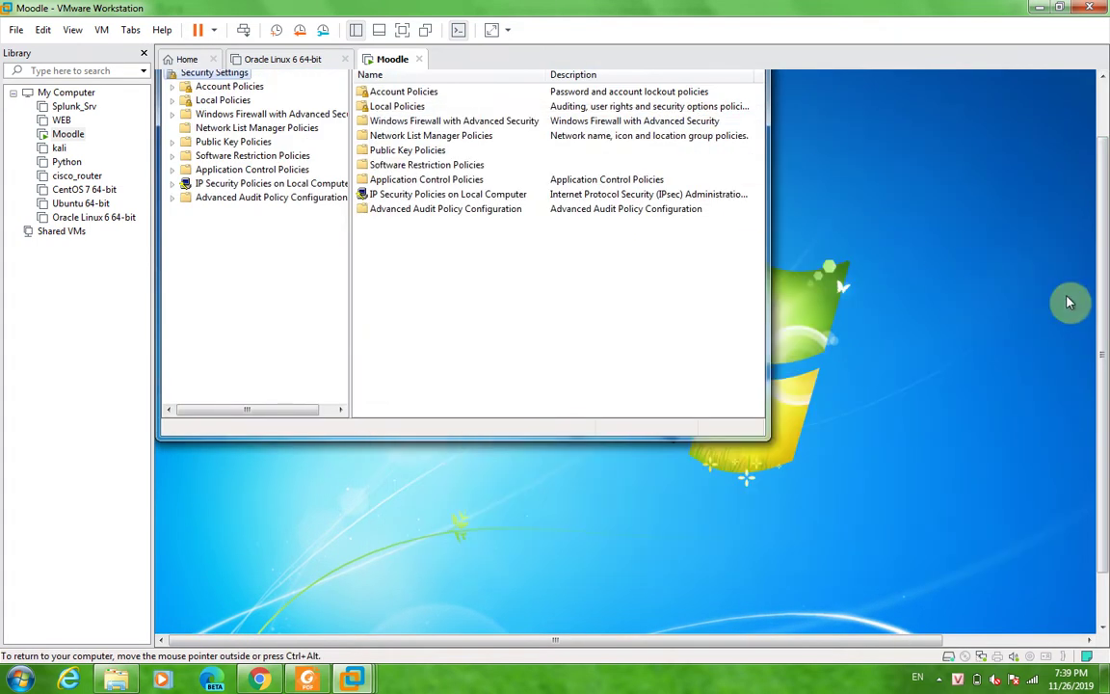
{"action": "scroll", "coordinate": [1103, 275], "scroll_direction": "up", "scroll_amount": 1}
{"action": "left_click_drag", "start_coordinate": [528, 94], "coordinate": [680, 144]}
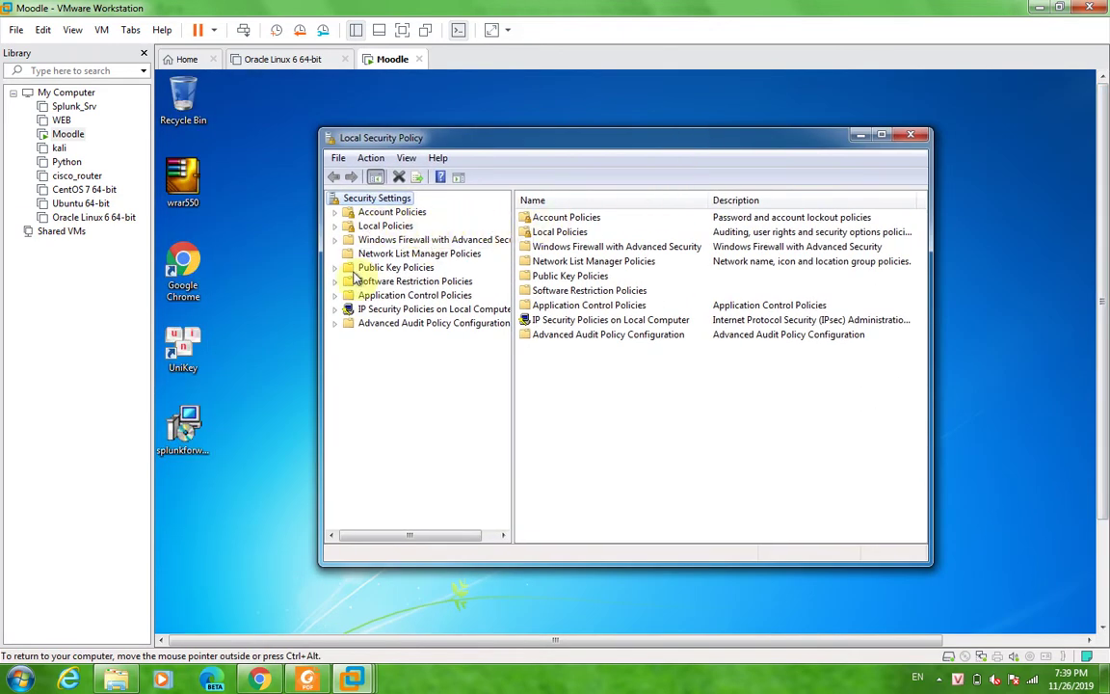
- Read step 2 of the guide in Foxit Reader and return to the virtual machine in VMware
{"action": "left_click", "coordinate": [306, 679]}
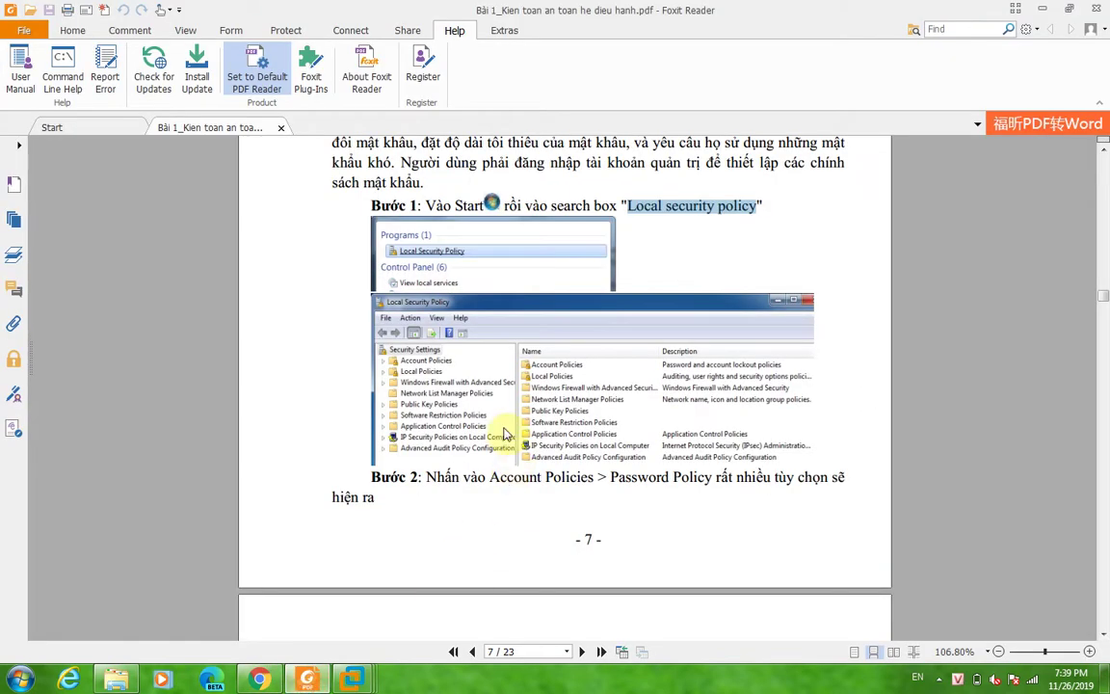
{"action": "scroll", "coordinate": [570, 316], "scroll_direction": "down", "scroll_amount": 5}
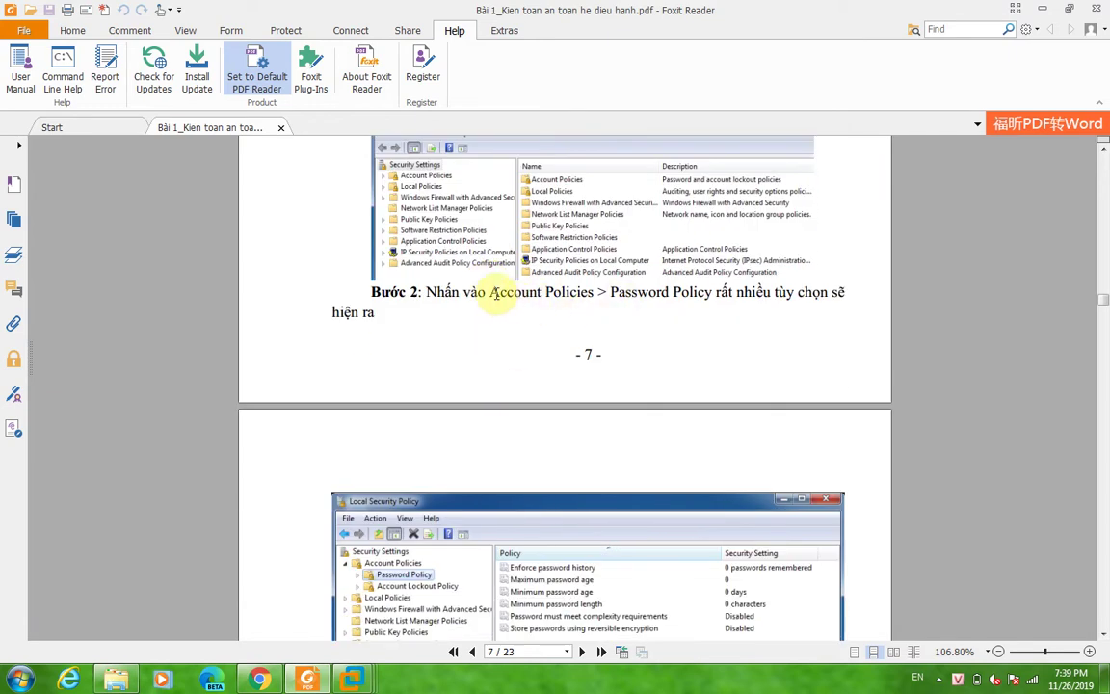
{"action": "left_click", "coordinate": [365, 676]}
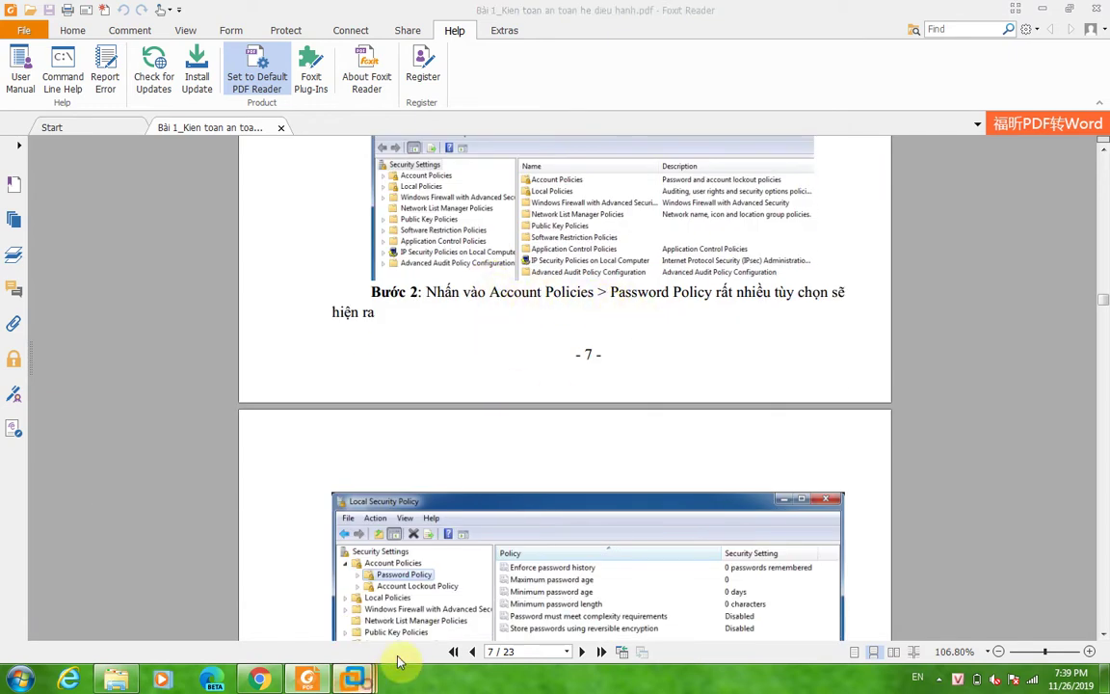
{"action": "left_click", "coordinate": [469, 520]}
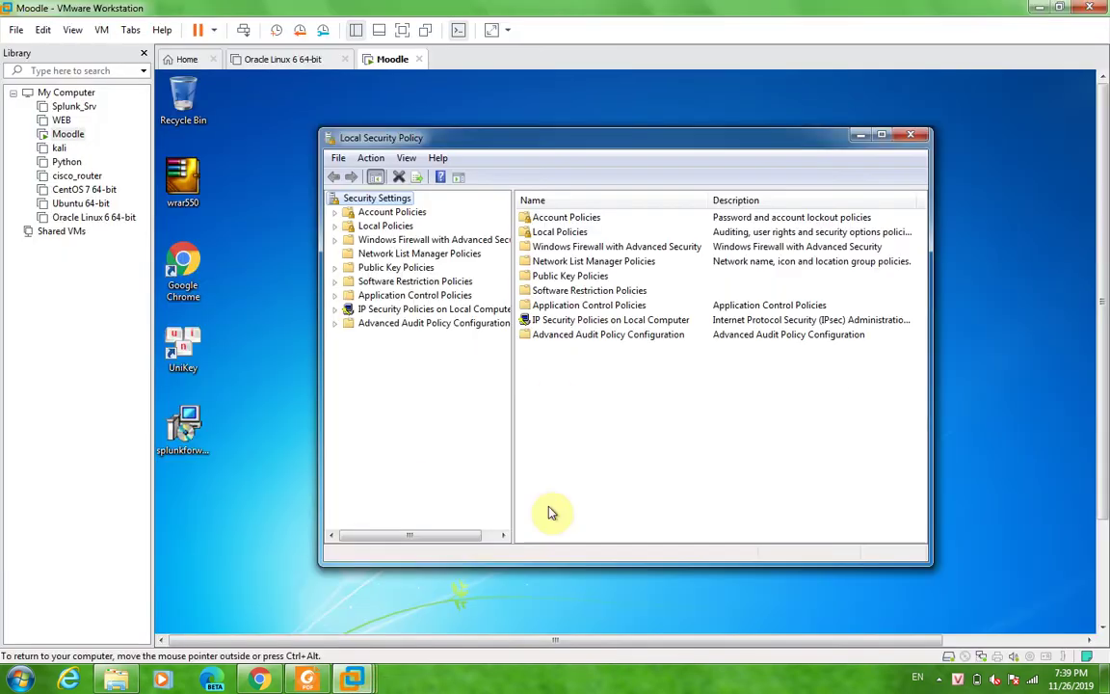
- Expand Local Policies and Account Policies, and display the Password Policy settings
{"action": "left_click", "coordinate": [336, 226]}
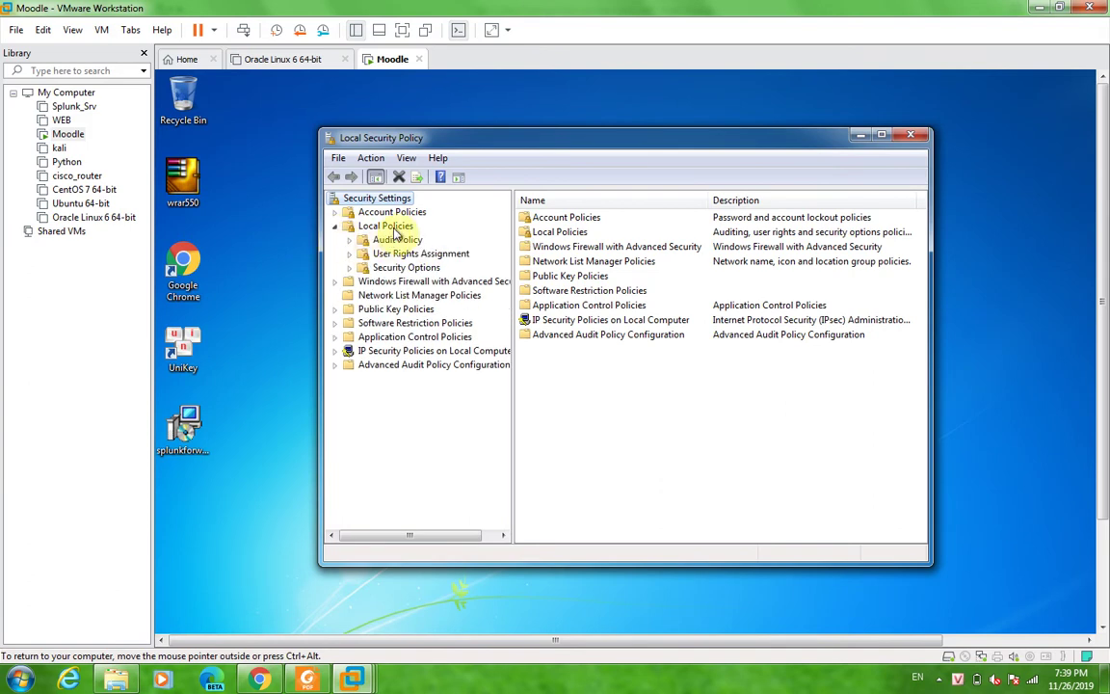
{"action": "left_click", "coordinate": [337, 213]}
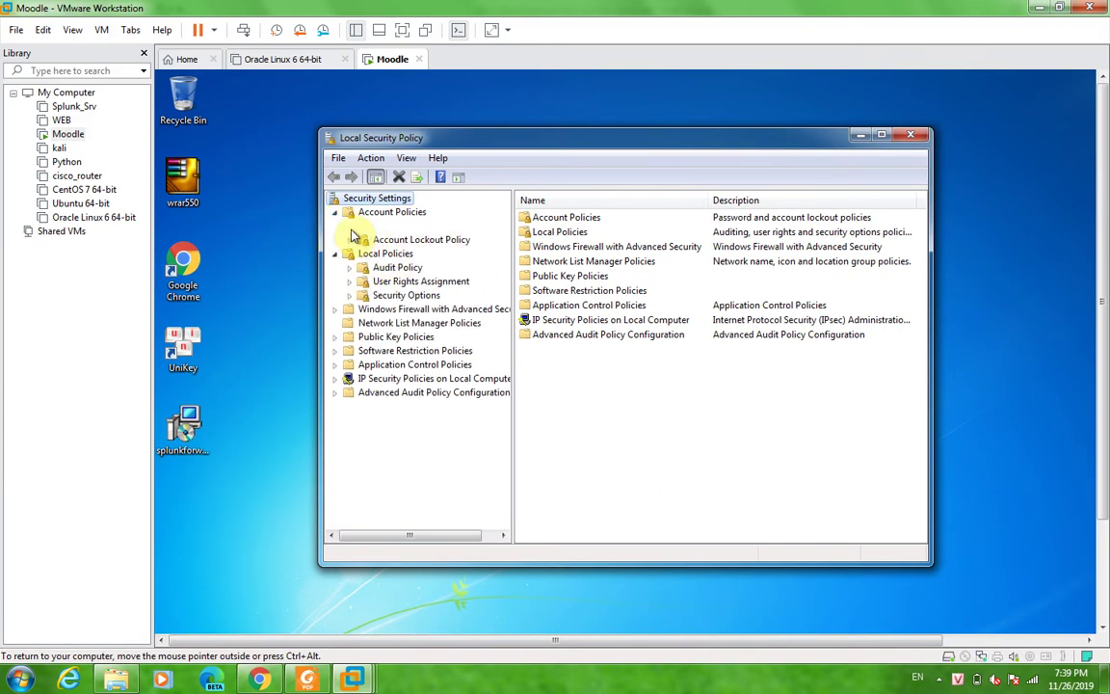
{"action": "left_click", "coordinate": [395, 228]}
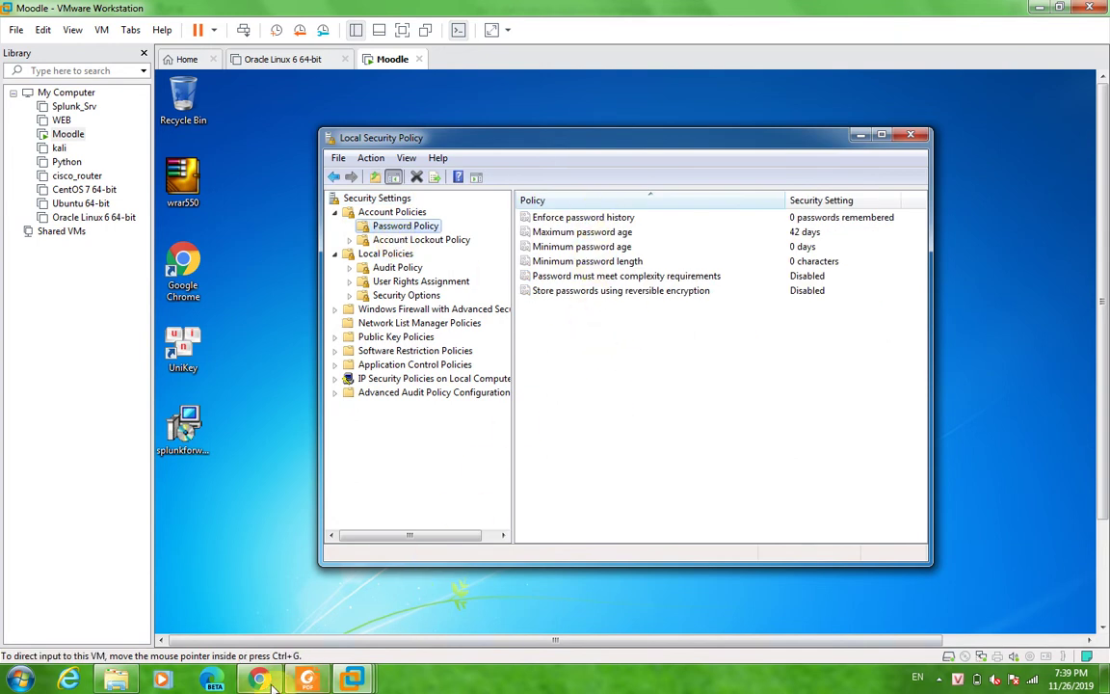
- Switch to the guide in Foxit Reader and skim the password policy table through the note on updating the settings after it
{"action": "mouse_move", "coordinate": [307, 680]}
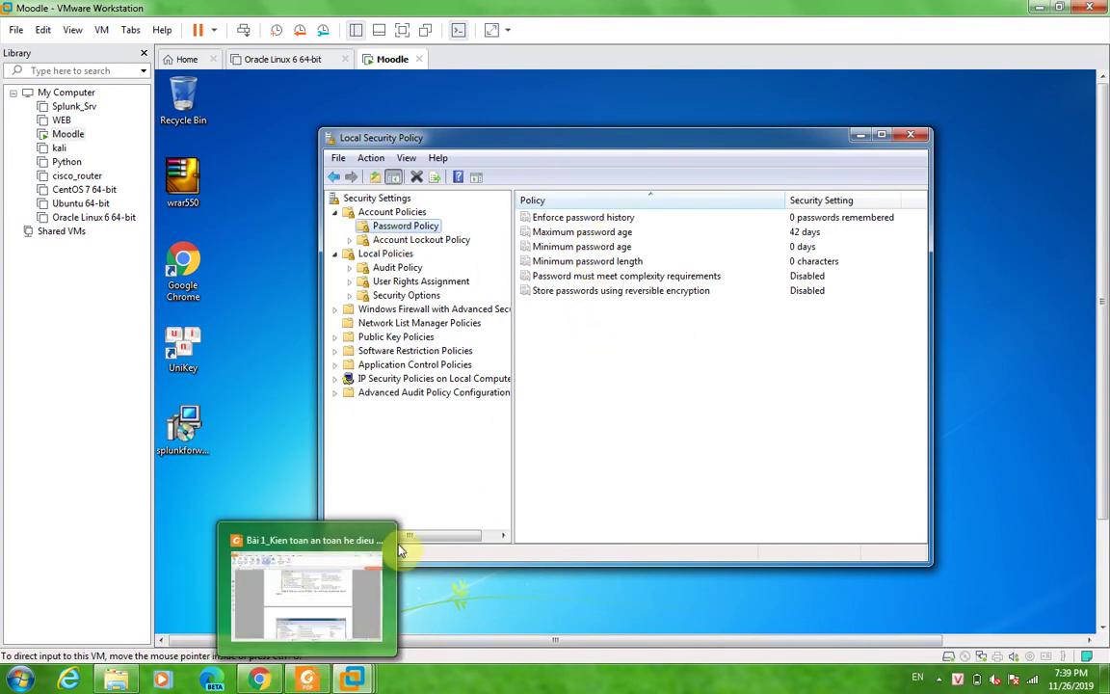
{"action": "left_click", "coordinate": [303, 590]}
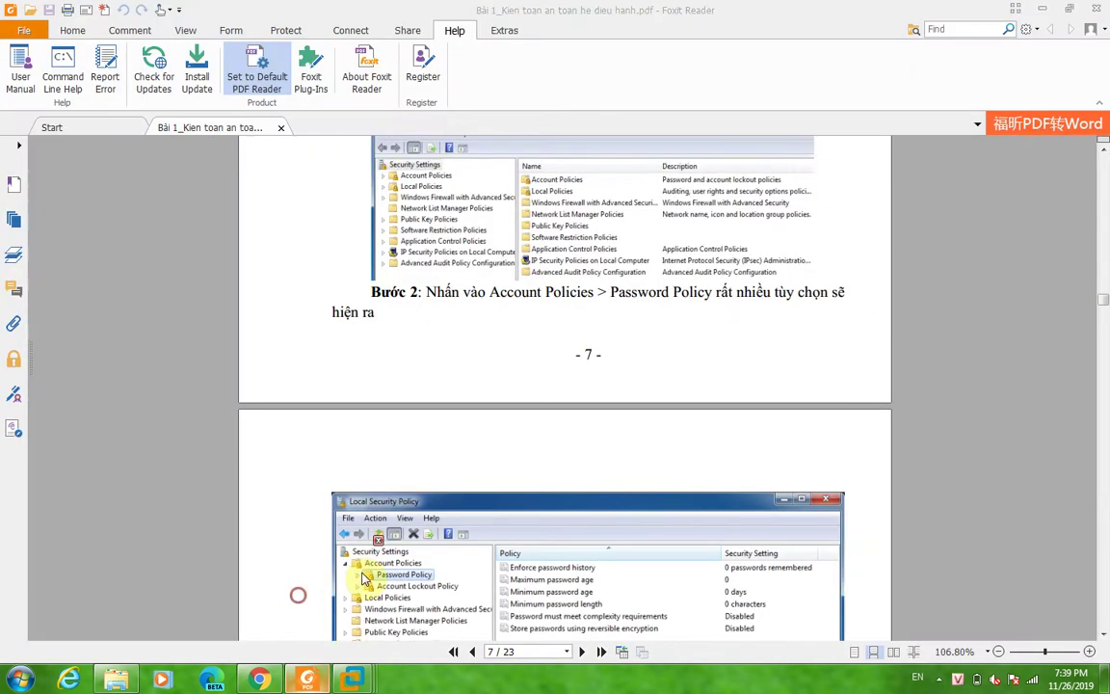
{"action": "scroll", "coordinate": [488, 520], "scroll_direction": "down", "scroll_amount": 3}
{"action": "scroll", "coordinate": [607, 424], "scroll_direction": "down", "scroll_amount": 10}
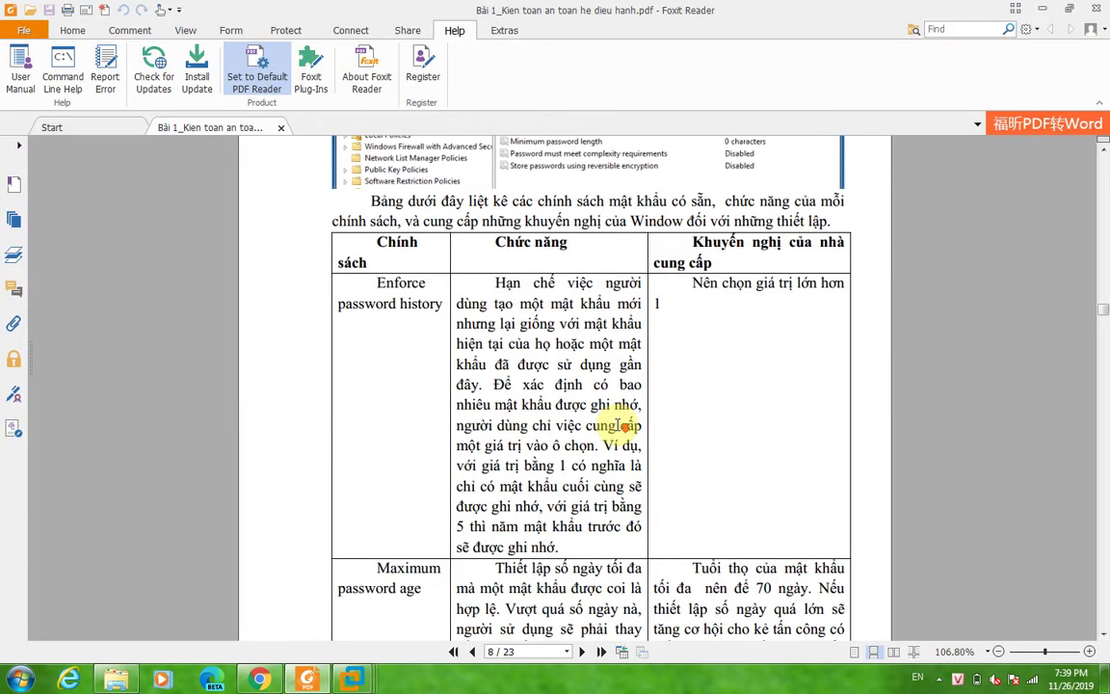
{"action": "scroll", "coordinate": [622, 431], "scroll_direction": "down", "scroll_amount": 6}
{"action": "scroll", "coordinate": [622, 429], "scroll_direction": "up", "scroll_amount": 11}
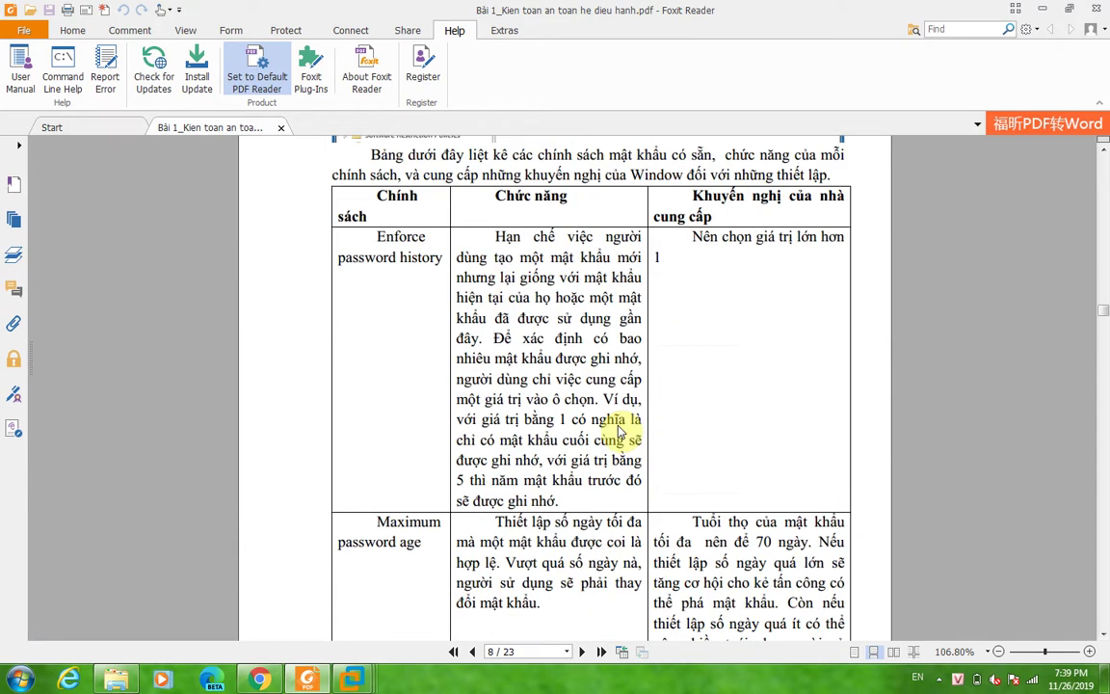
{"action": "left_click_drag", "start_coordinate": [511, 246], "coordinate": [577, 461]}
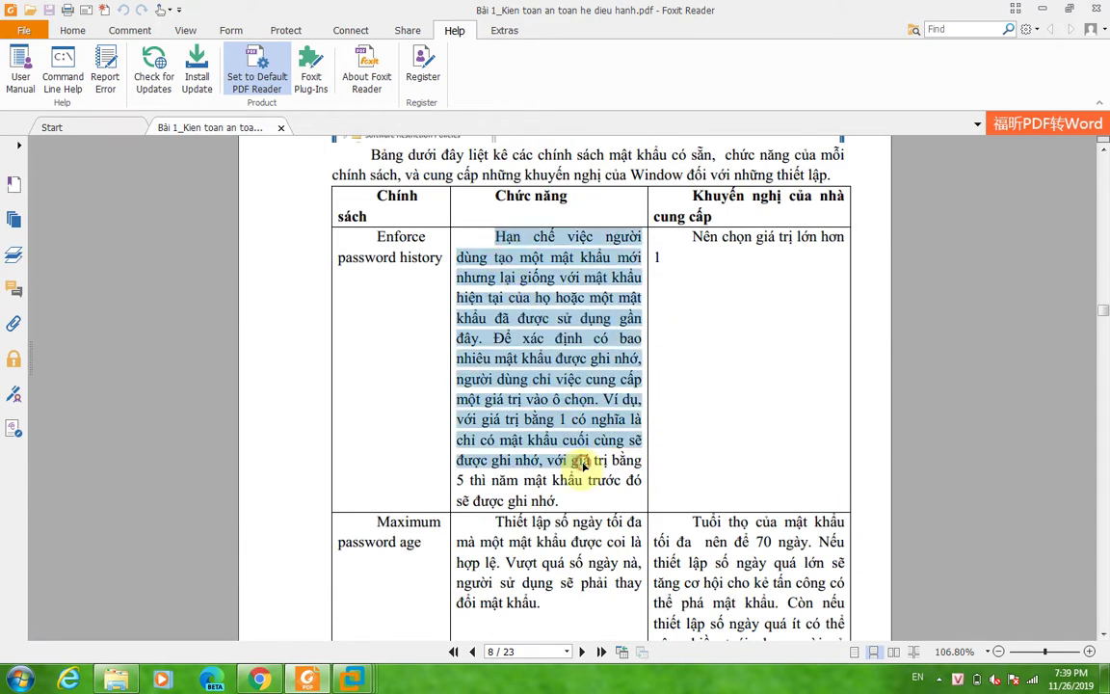
{"action": "scroll", "coordinate": [585, 468], "scroll_direction": "down", "scroll_amount": 6}
{"action": "scroll", "coordinate": [586, 472], "scroll_direction": "down", "scroll_amount": 20}
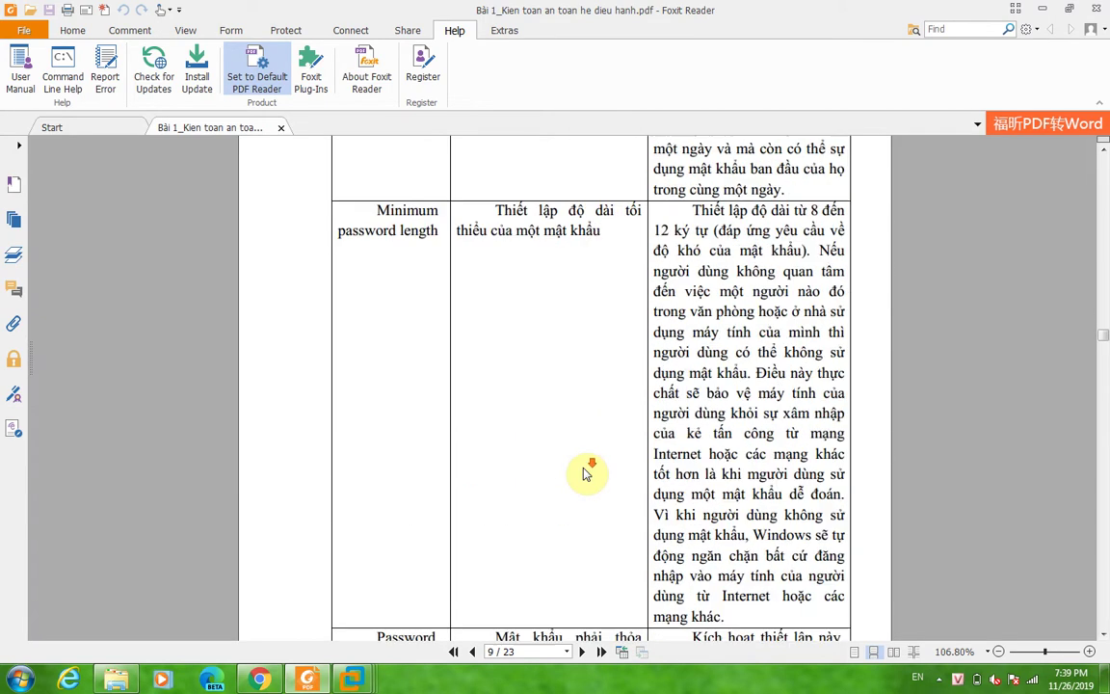
{"action": "scroll", "coordinate": [588, 473], "scroll_direction": "down", "scroll_amount": 4}
{"action": "scroll", "coordinate": [587, 415], "scroll_direction": "up", "scroll_amount": 6}
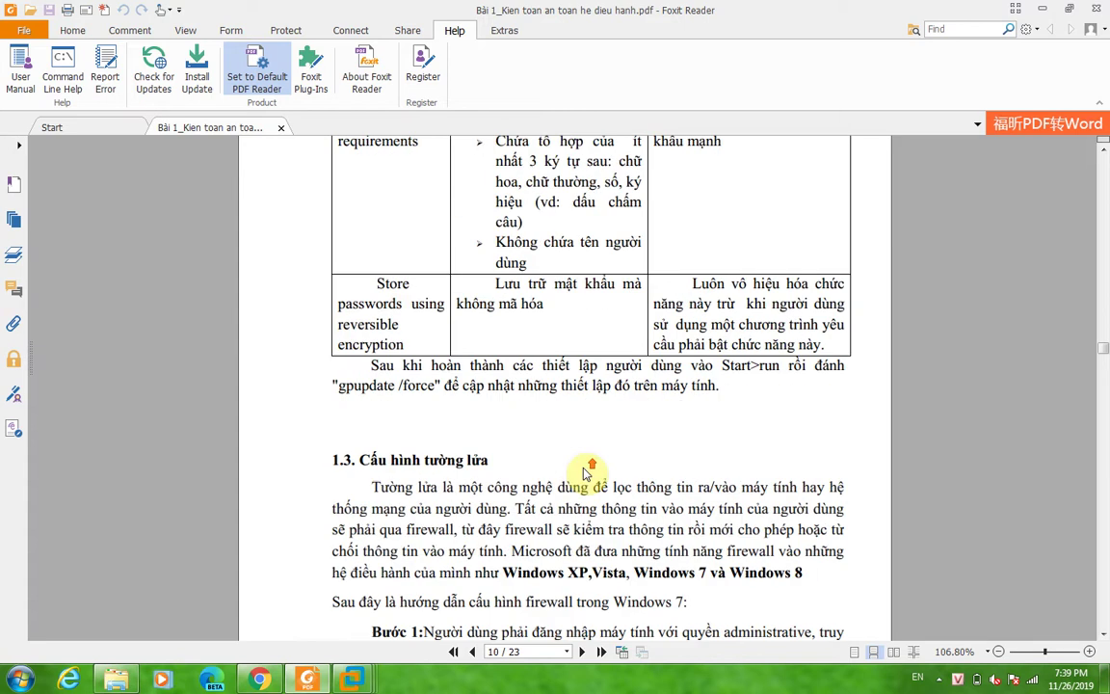
{"action": "scroll", "coordinate": [706, 530], "scroll_direction": "up", "scroll_amount": 5}
{"action": "scroll", "coordinate": [708, 533], "scroll_direction": "down", "scroll_amount": 6}
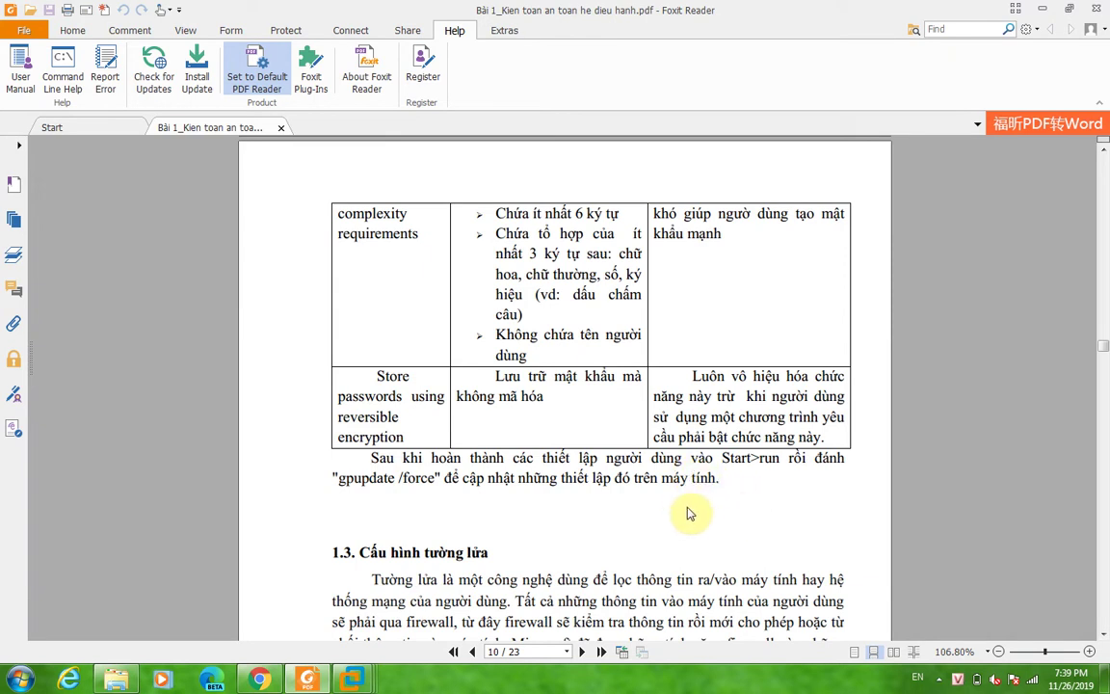
{"action": "scroll", "coordinate": [690, 511], "scroll_direction": "up", "scroll_amount": 1}
{"action": "scroll", "coordinate": [682, 525], "scroll_direction": "up", "scroll_amount": 2}
{"action": "scroll", "coordinate": [675, 520], "scroll_direction": "down", "scroll_amount": 4}
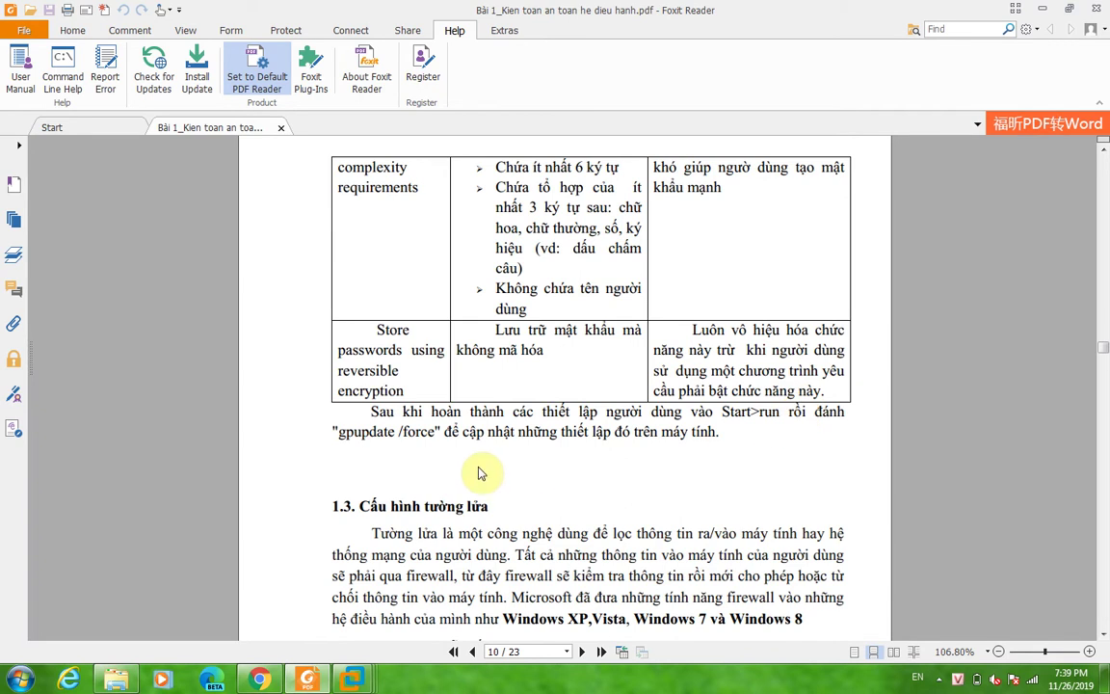
- Review the guide's password policy table from Enforce password history through the reversible encryption row, reading the recommended setting for each policy
{"action": "scroll", "coordinate": [645, 490], "scroll_direction": "up", "scroll_amount": 14}
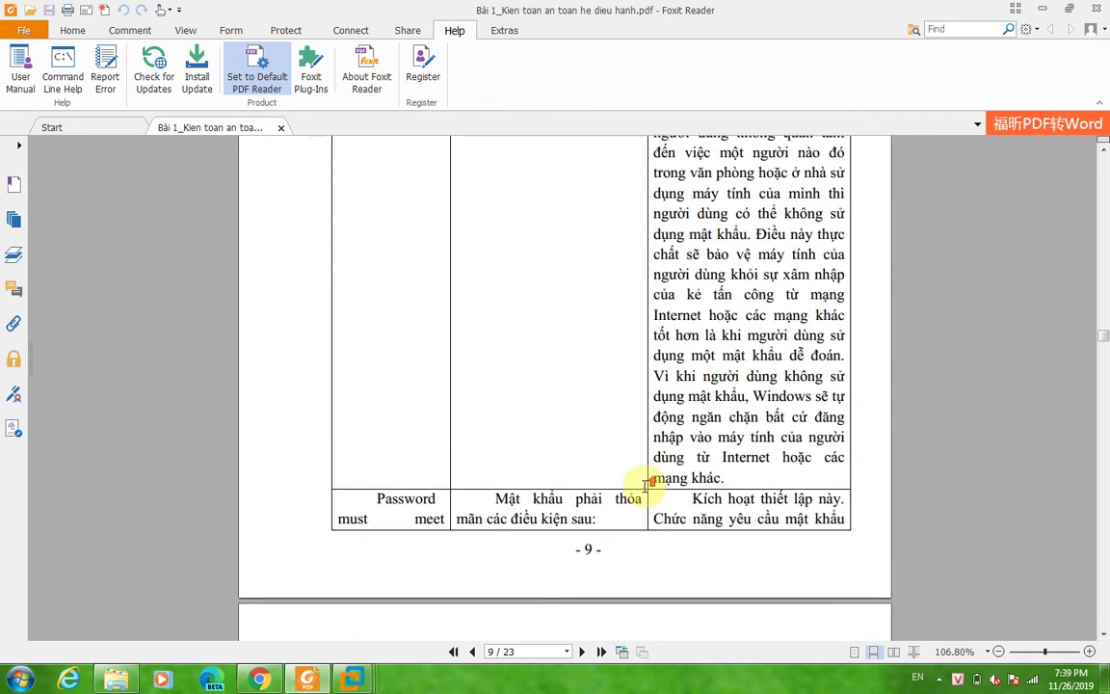
{"action": "scroll", "coordinate": [647, 488], "scroll_direction": "up", "scroll_amount": 8}
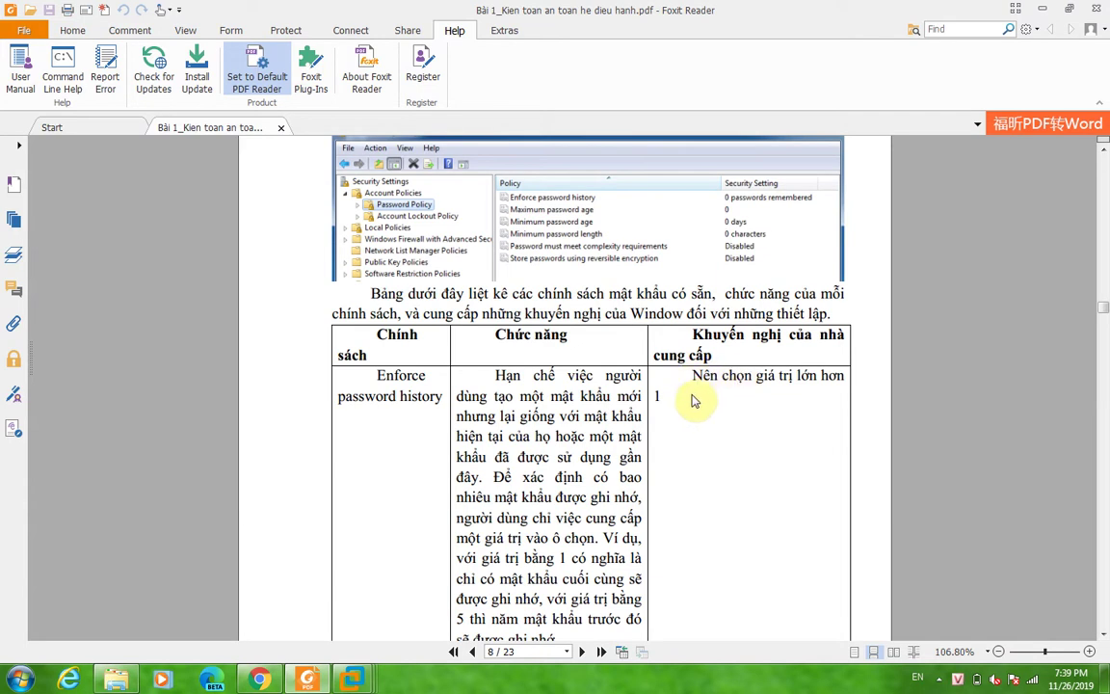
{"action": "scroll", "coordinate": [733, 408], "scroll_direction": "down", "scroll_amount": 6}
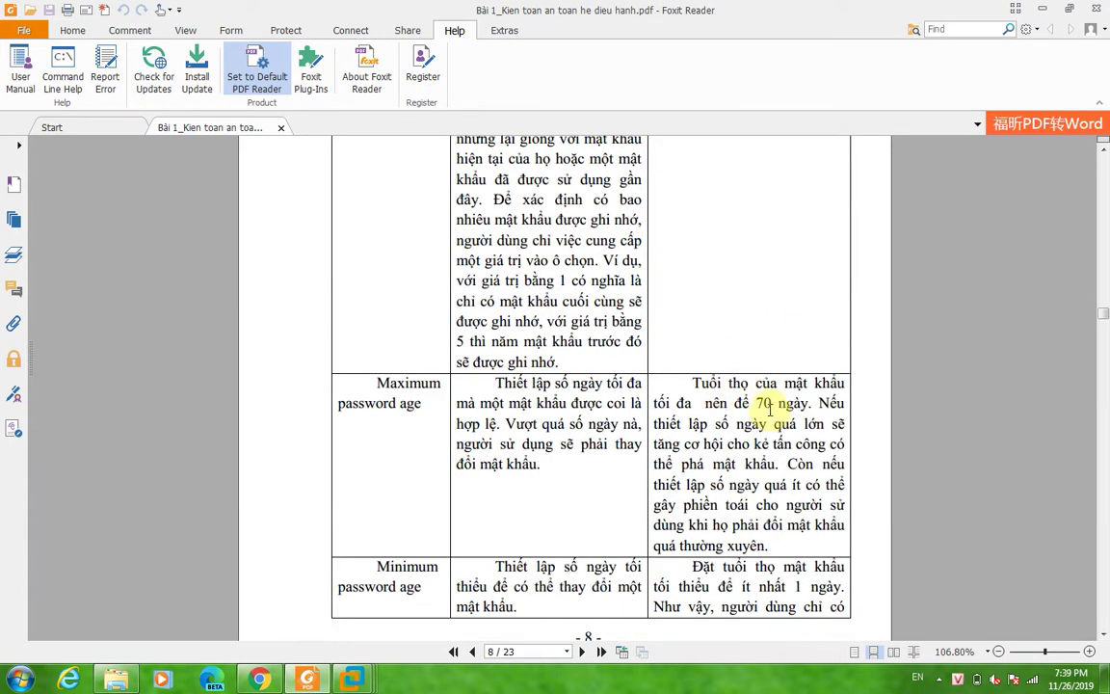
{"action": "scroll", "coordinate": [771, 415], "scroll_direction": "down", "scroll_amount": 3}
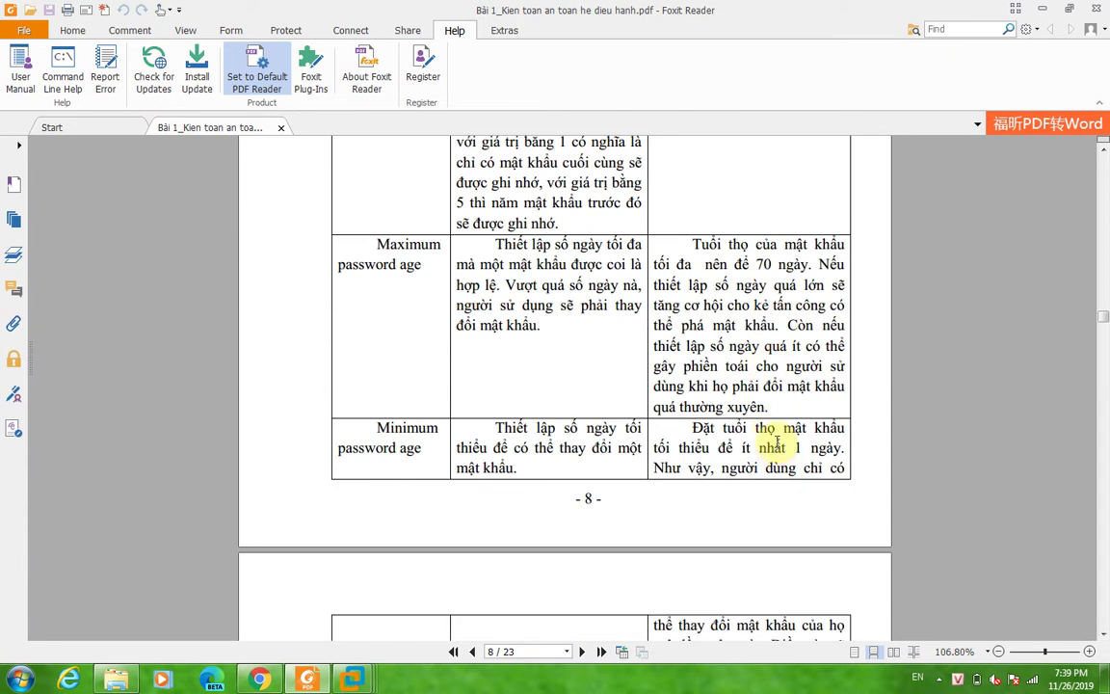
{"action": "scroll", "coordinate": [785, 455], "scroll_direction": "down", "scroll_amount": 8}
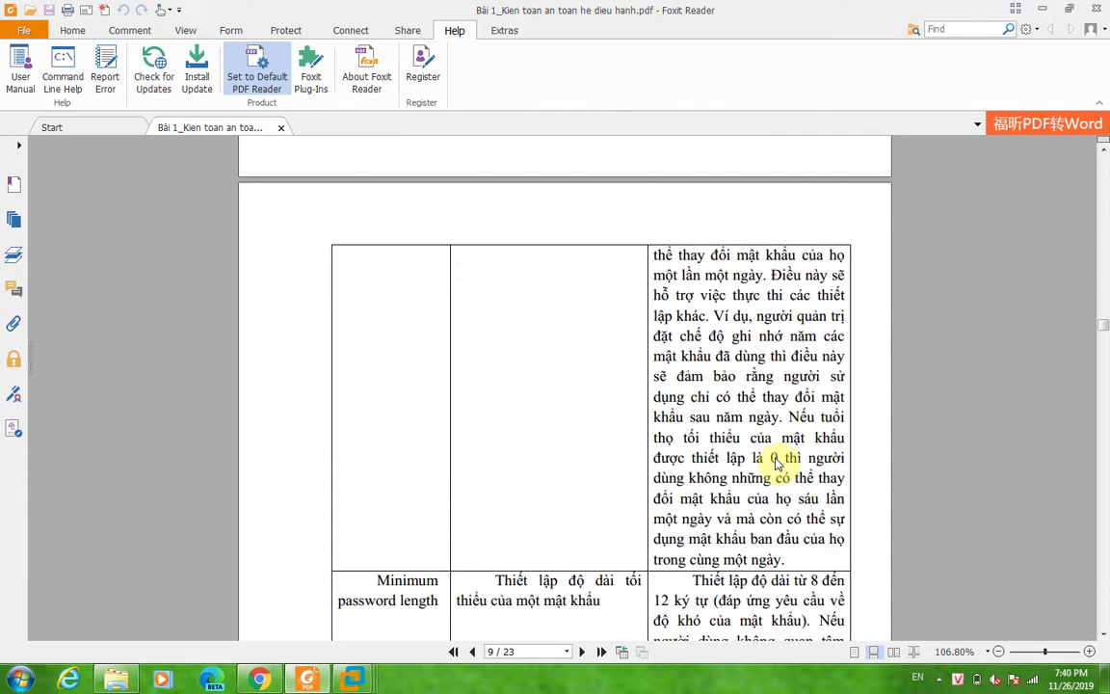
{"action": "scroll", "coordinate": [751, 539], "scroll_direction": "down", "scroll_amount": 10}
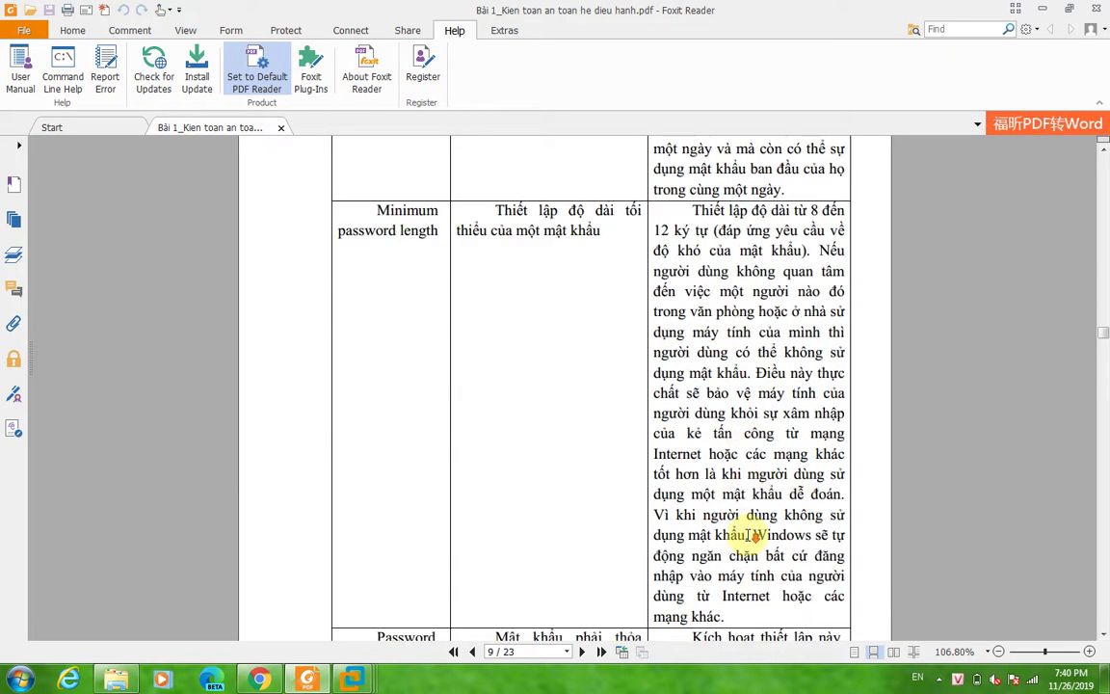
{"action": "scroll", "coordinate": [751, 536], "scroll_direction": "down", "scroll_amount": 5}
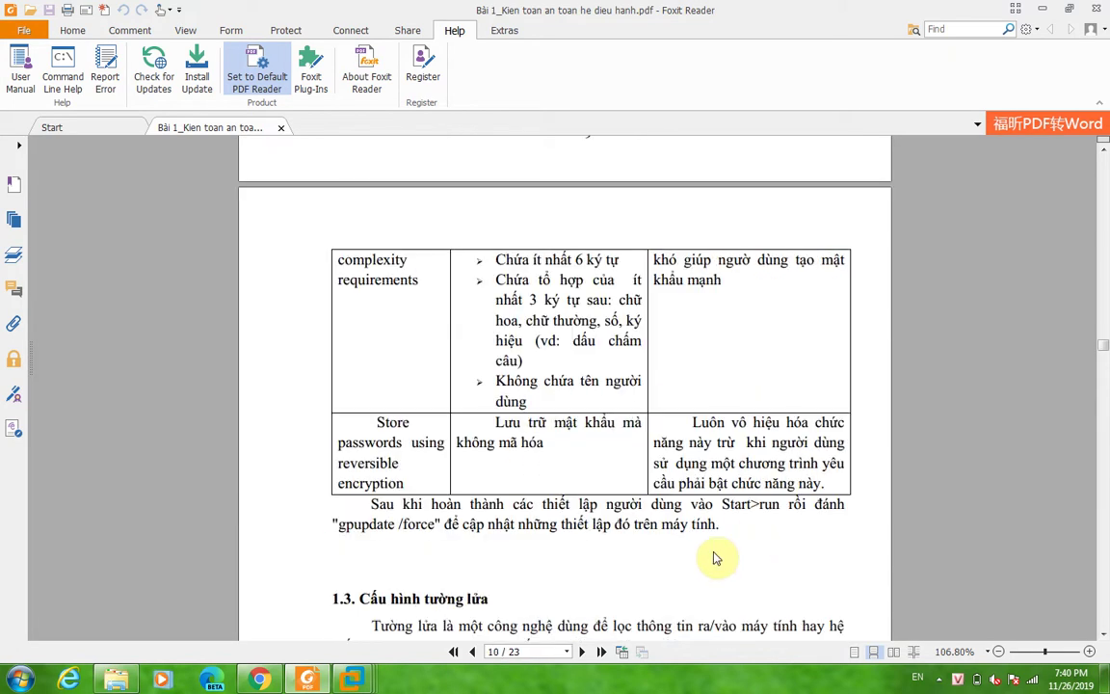
- Switch to the virtual machine in VMware and set Enforce password history to 3 passwords and Maximum password age to 70 days
{"action": "mouse_move", "coordinate": [365, 681]}
{"action": "left_click", "coordinate": [501, 583]}
{"action": "double_click", "coordinate": [850, 221]}
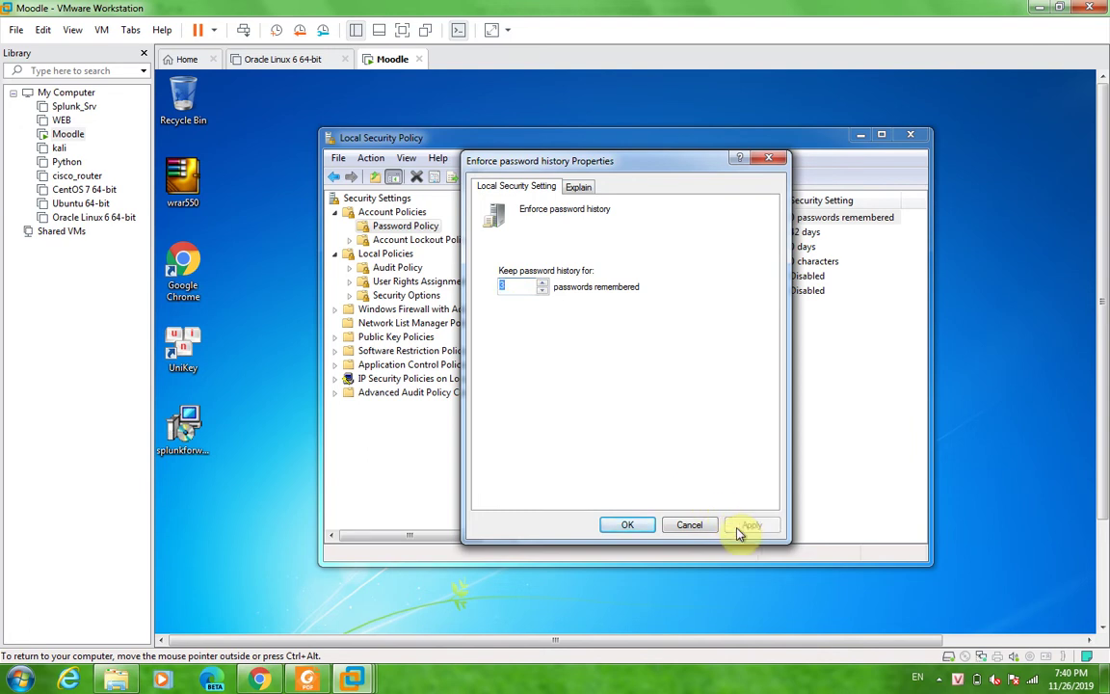
{"action": "left_click", "coordinate": [627, 524]}
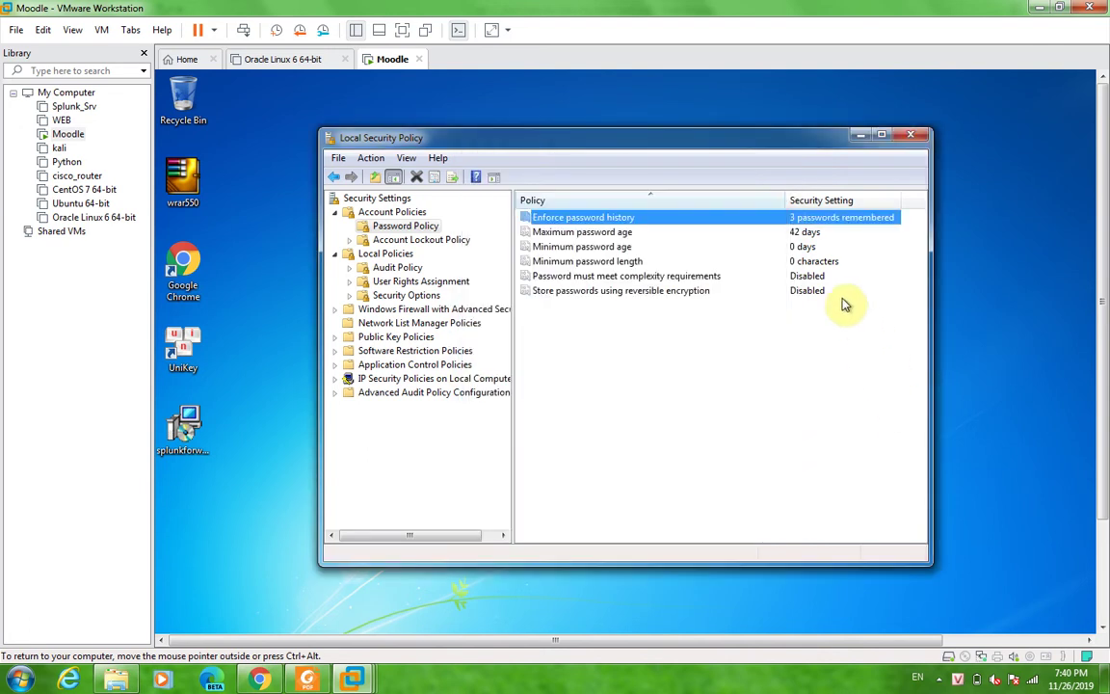
{"action": "double_click", "coordinate": [806, 233]}
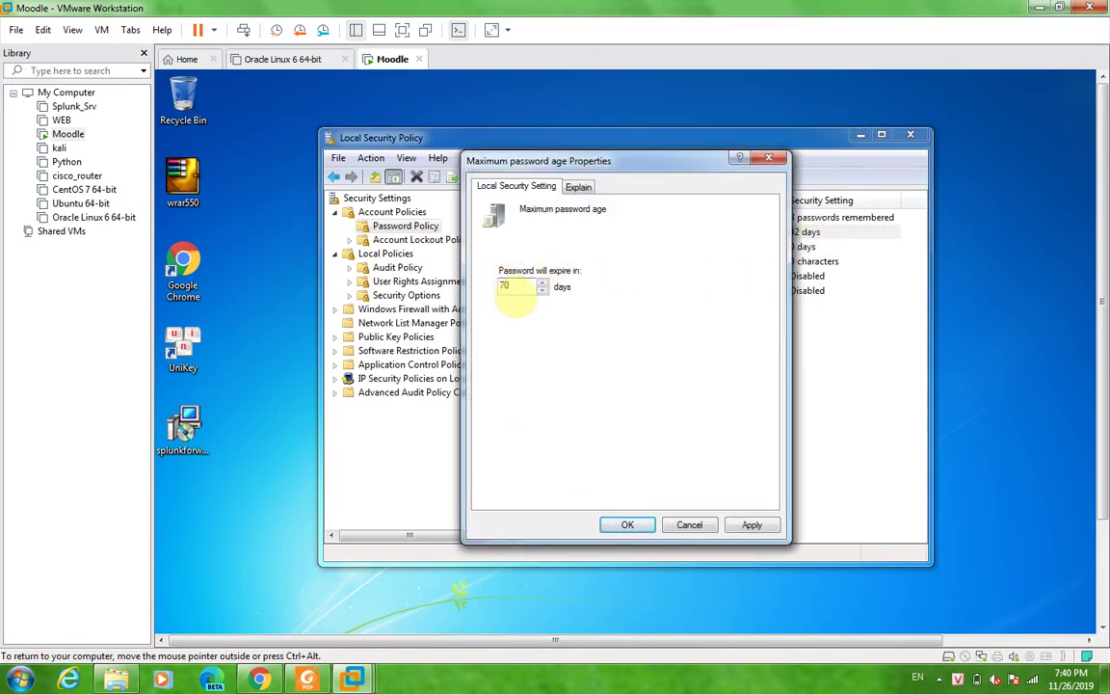
{"action": "left_click", "coordinate": [628, 526]}
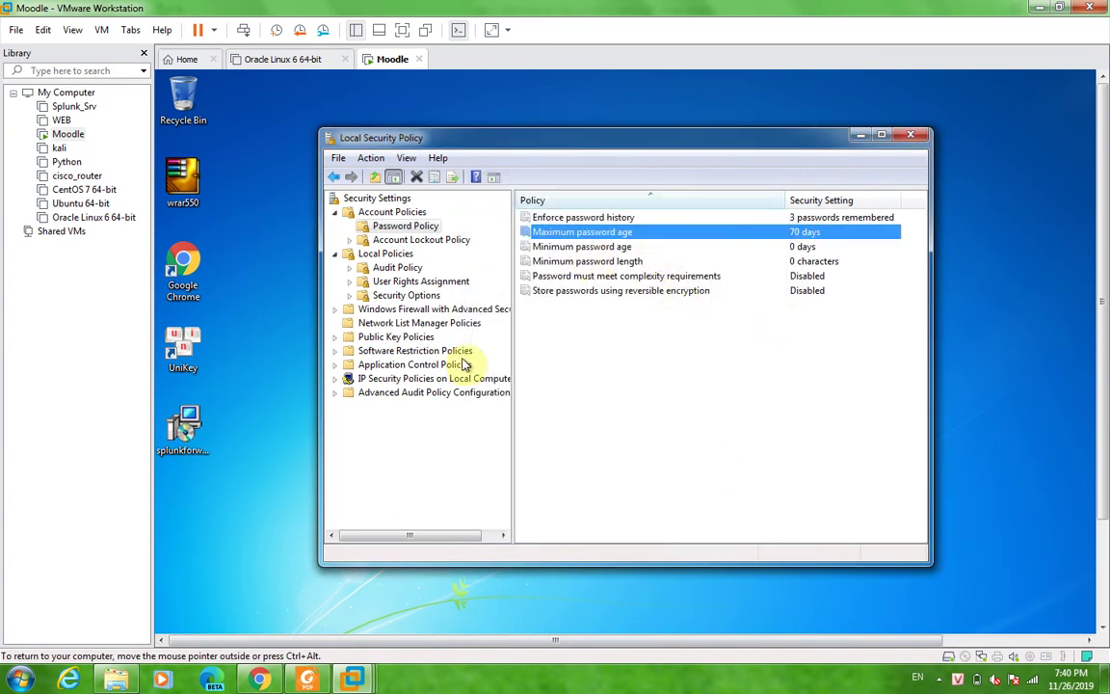
- Switch to the guide in Foxit Reader and read the recommendations for minimum password age, minimum password length and complexity requirements
{"action": "left_click", "coordinate": [306, 679]}
{"action": "scroll", "coordinate": [639, 506], "scroll_direction": "up", "scroll_amount": 10}
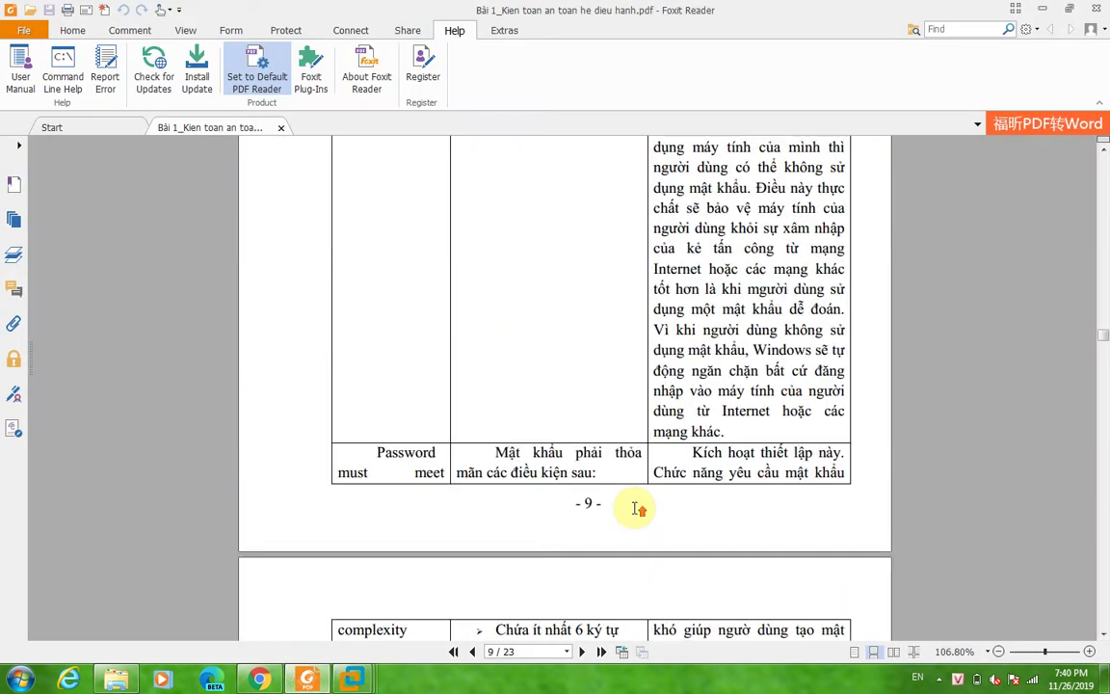
{"action": "scroll", "coordinate": [636, 514], "scroll_direction": "up", "scroll_amount": 10}
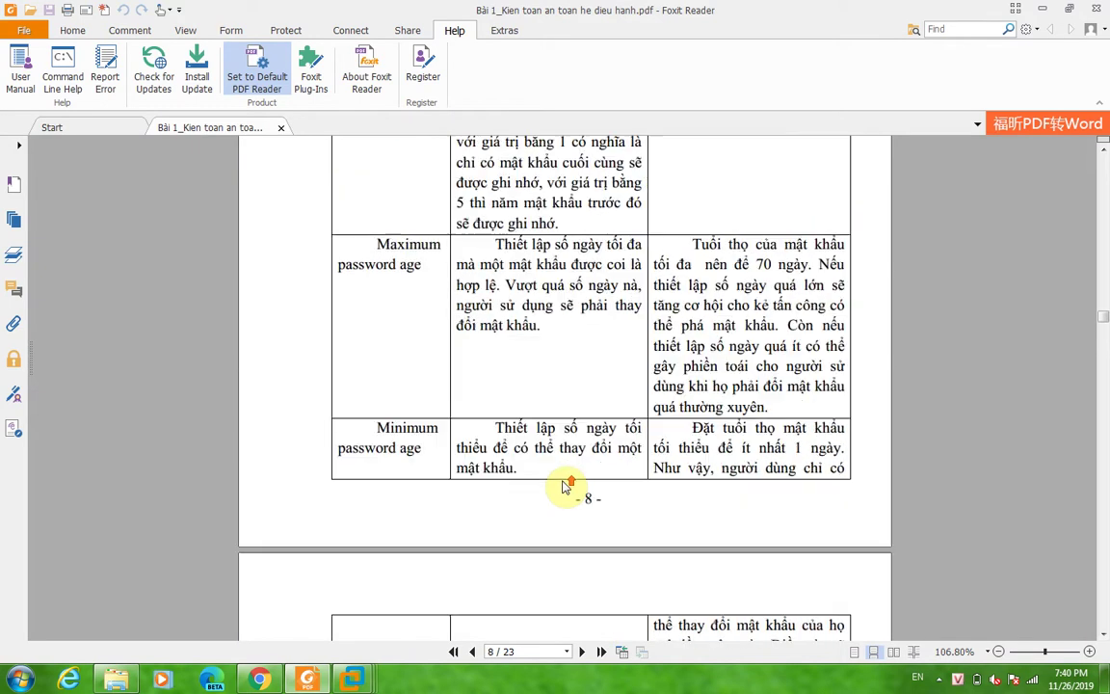
{"action": "scroll", "coordinate": [800, 453], "scroll_direction": "down", "scroll_amount": 5}
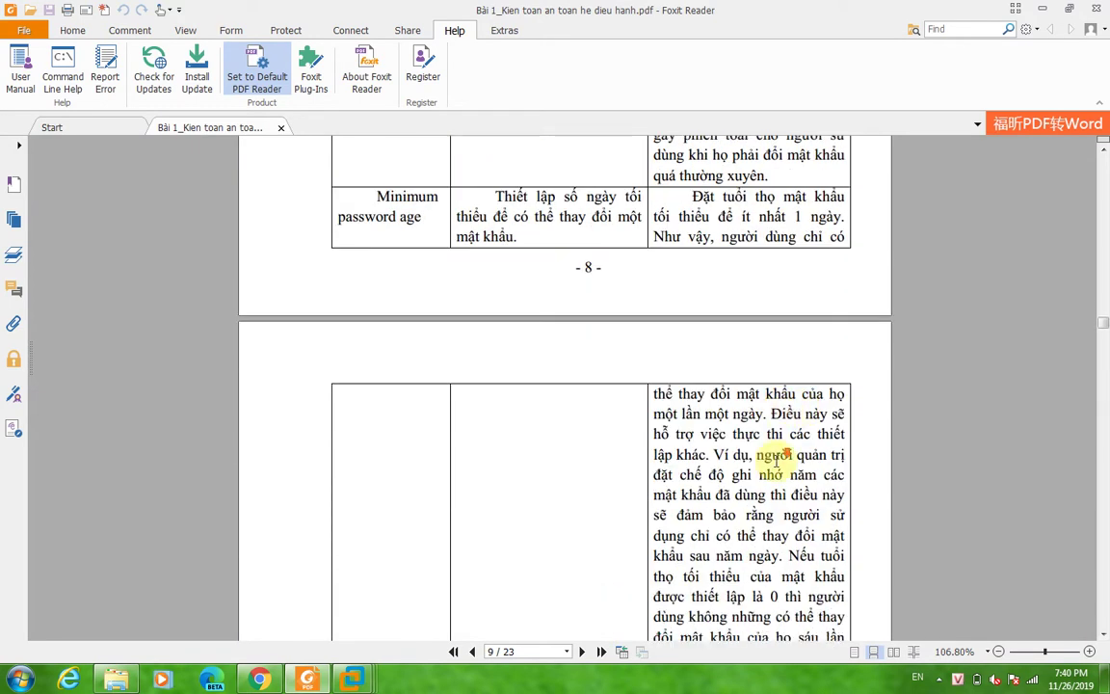
{"action": "scroll", "coordinate": [742, 482], "scroll_direction": "down", "scroll_amount": 2}
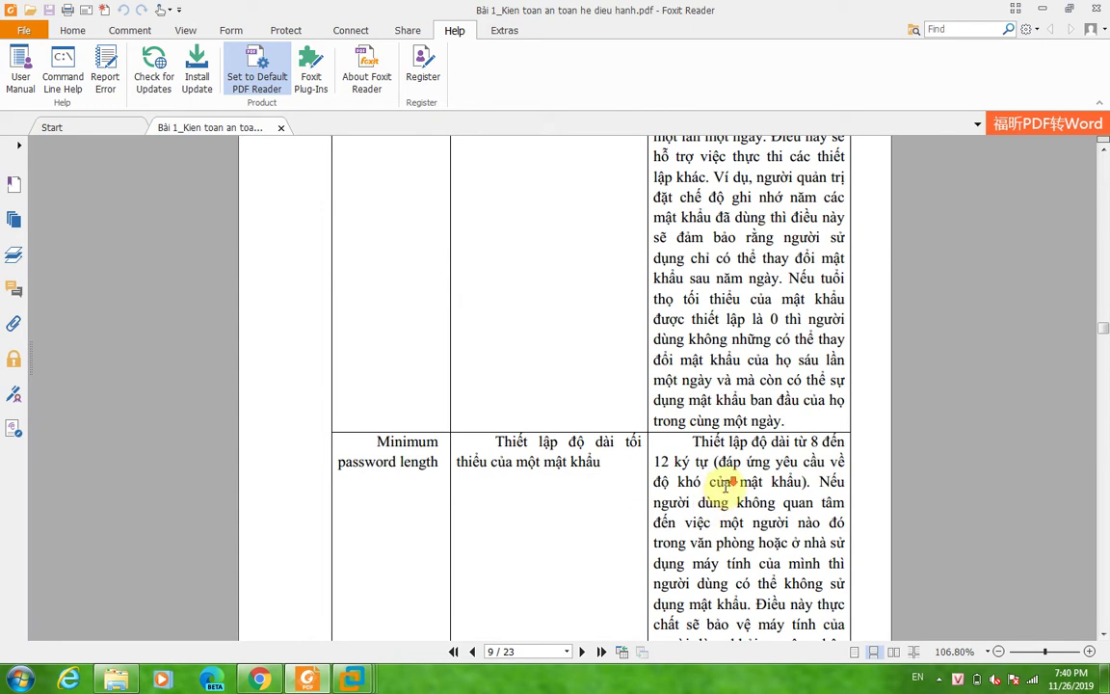
{"action": "scroll", "coordinate": [636, 463], "scroll_direction": "down", "scroll_amount": 3}
{"action": "scroll", "coordinate": [617, 347], "scroll_direction": "down", "scroll_amount": 4}
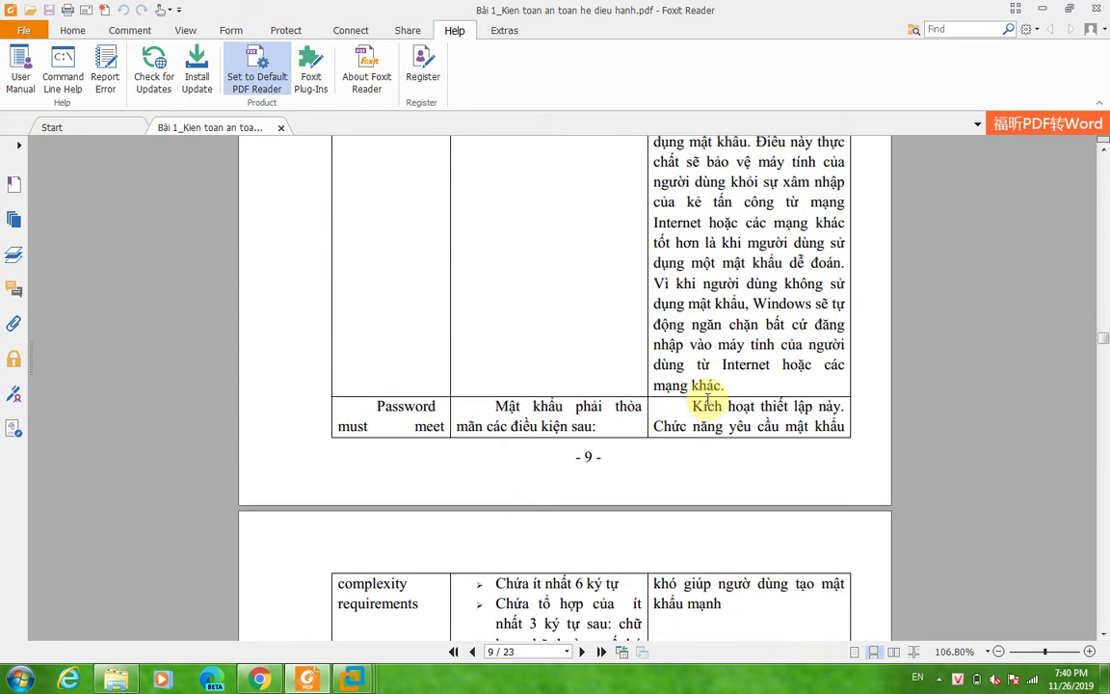
{"action": "scroll", "coordinate": [718, 398], "scroll_direction": "down", "scroll_amount": 2}
{"action": "scroll", "coordinate": [725, 393], "scroll_direction": "up", "scroll_amount": 1}
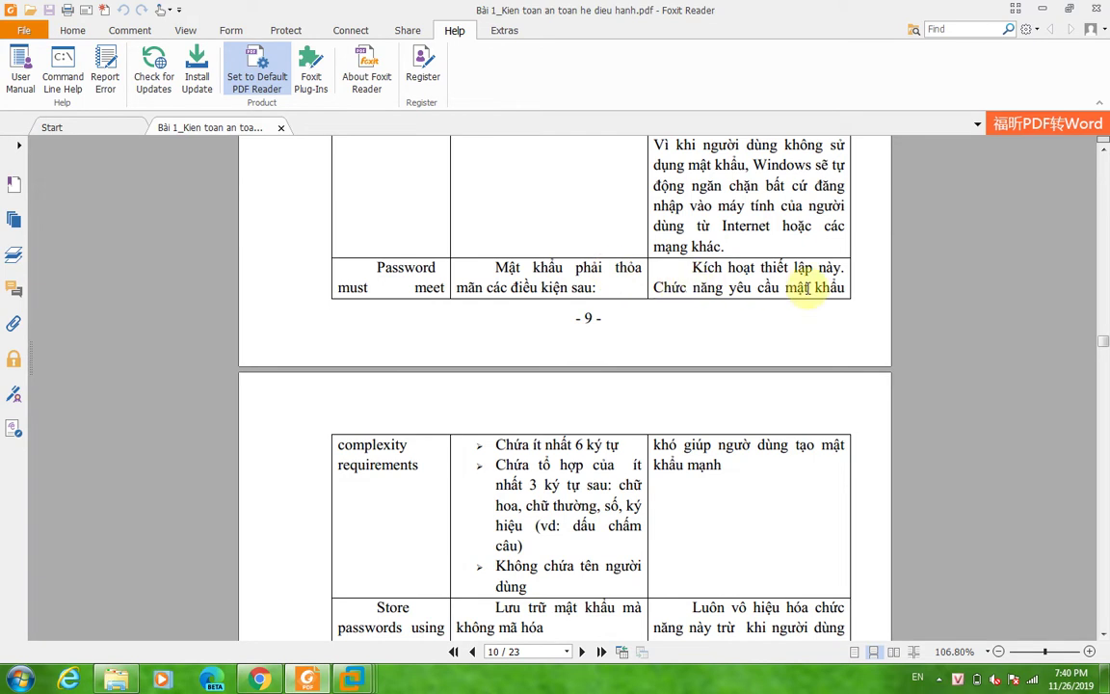
{"action": "scroll", "coordinate": [805, 297], "scroll_direction": "up", "scroll_amount": 1}
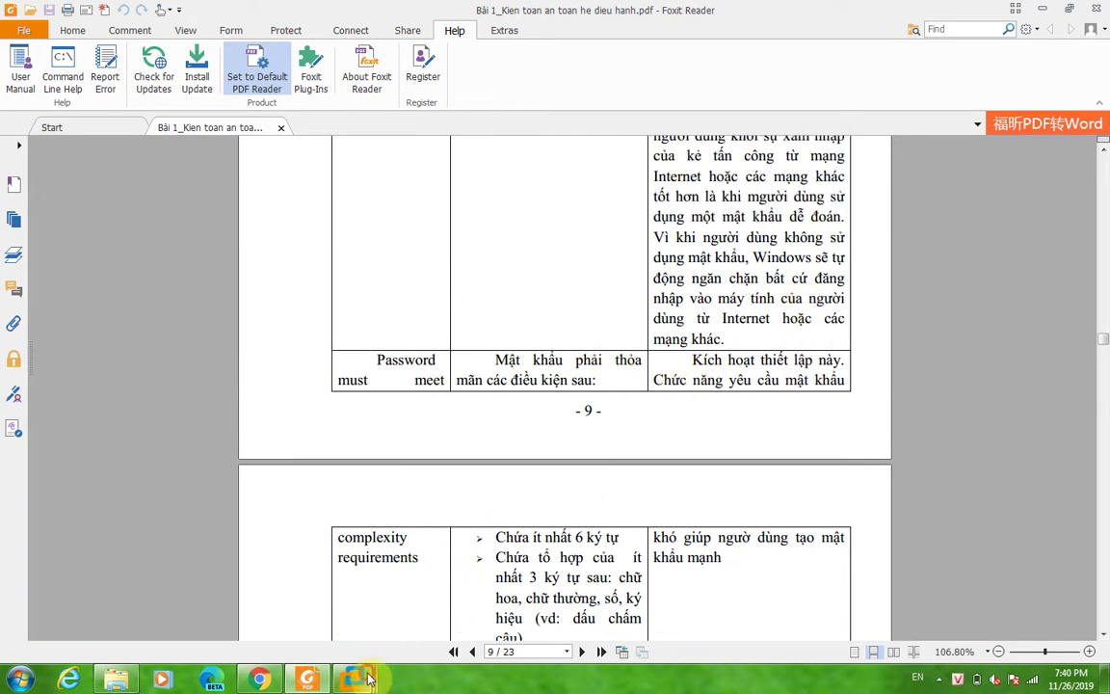
- Return to the virtual machine in VMware and set the Minimum password age policy to 1 day
{"action": "mouse_move", "coordinate": [352, 680]}
{"action": "left_click", "coordinate": [508, 568]}
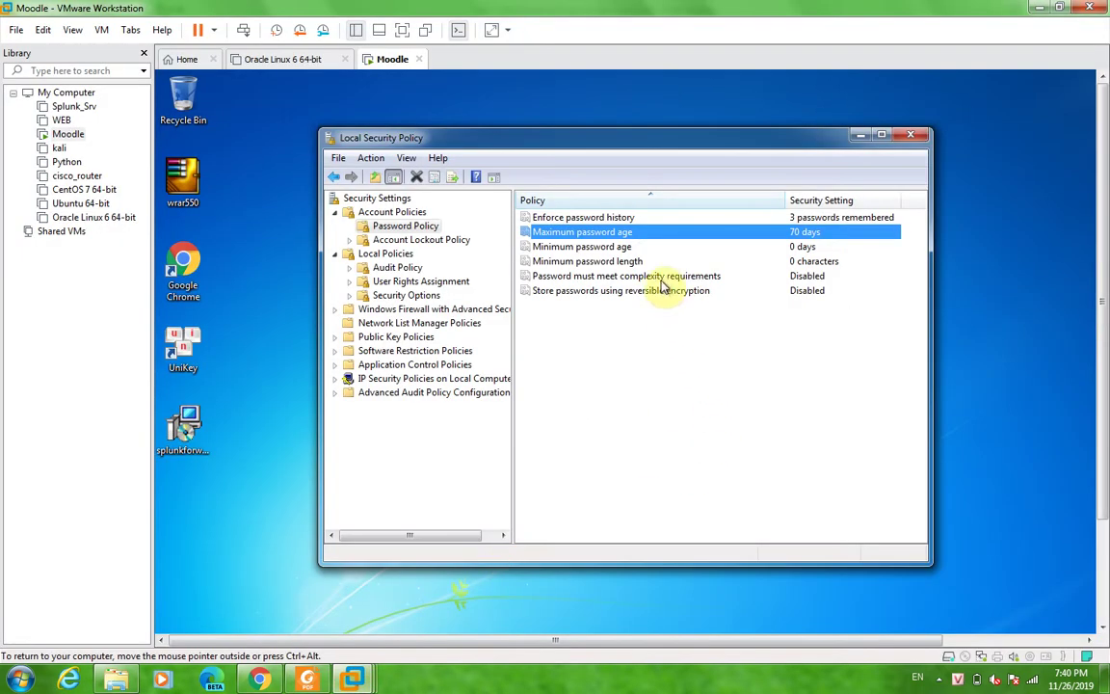
{"action": "double_click", "coordinate": [800, 248]}
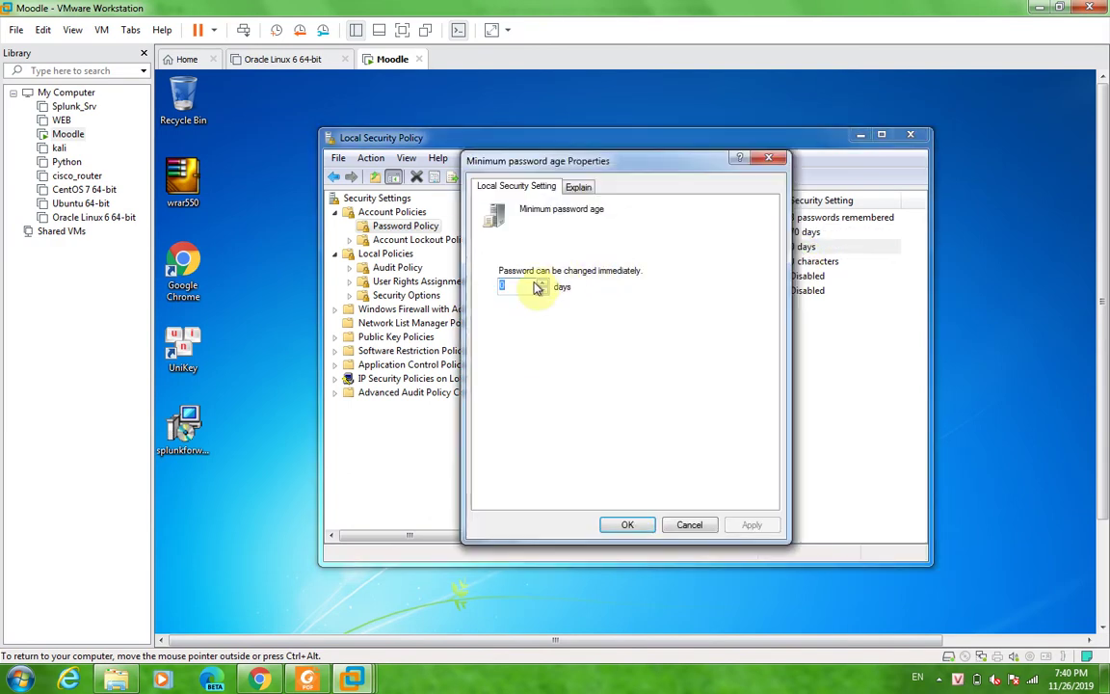
{"action": "left_click", "coordinate": [543, 282]}
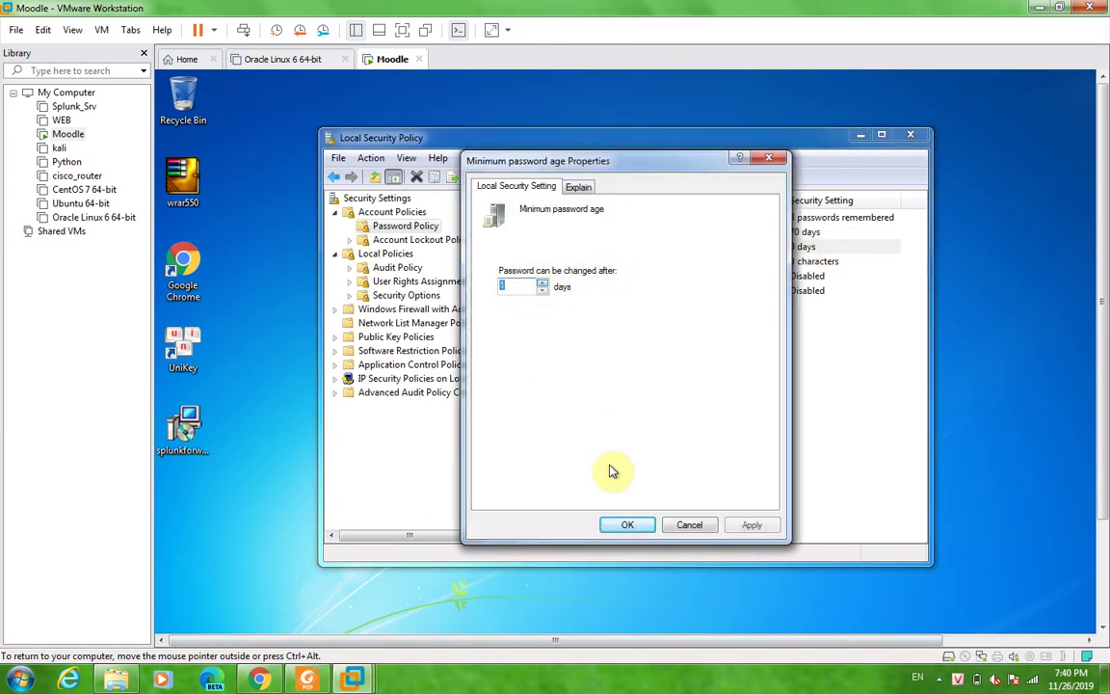
{"action": "left_click", "coordinate": [640, 526]}
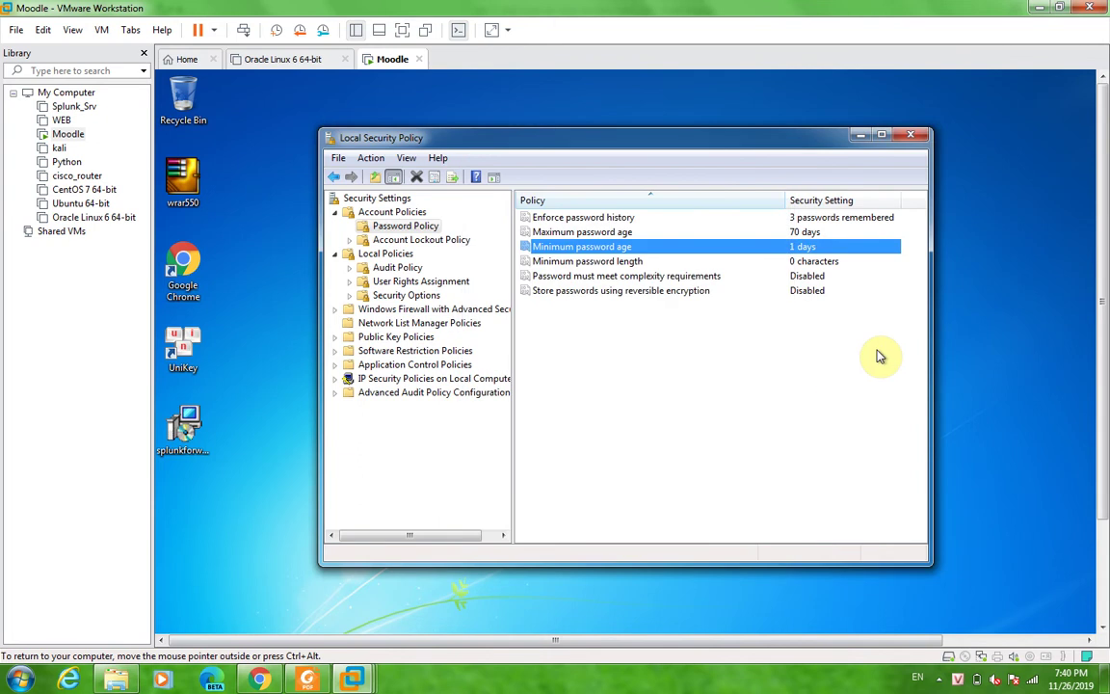
- Set the Minimum password length policy to 9 characters
{"action": "double_click", "coordinate": [744, 261]}
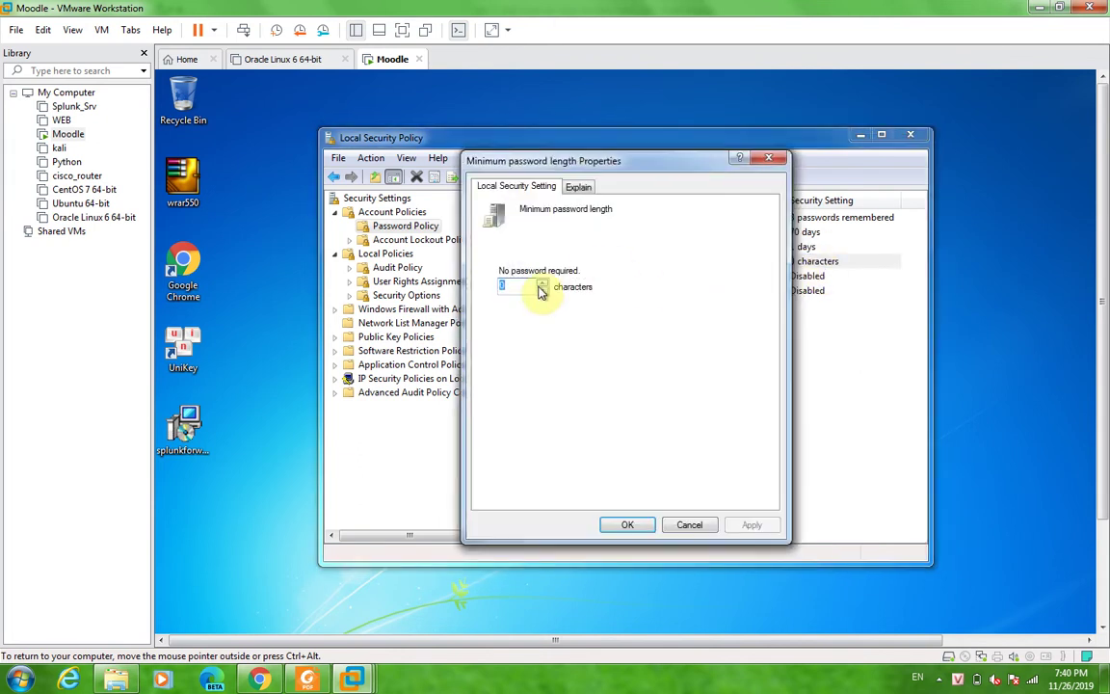
{"action": "left_click", "coordinate": [543, 282]}
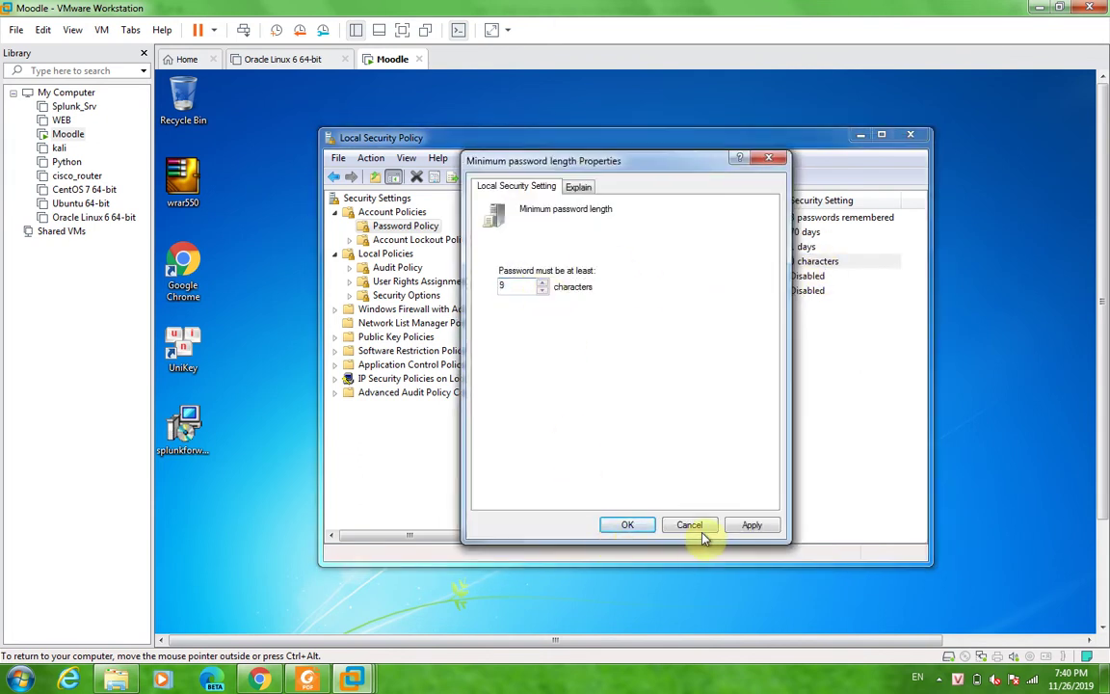
{"action": "left_click", "coordinate": [631, 527]}
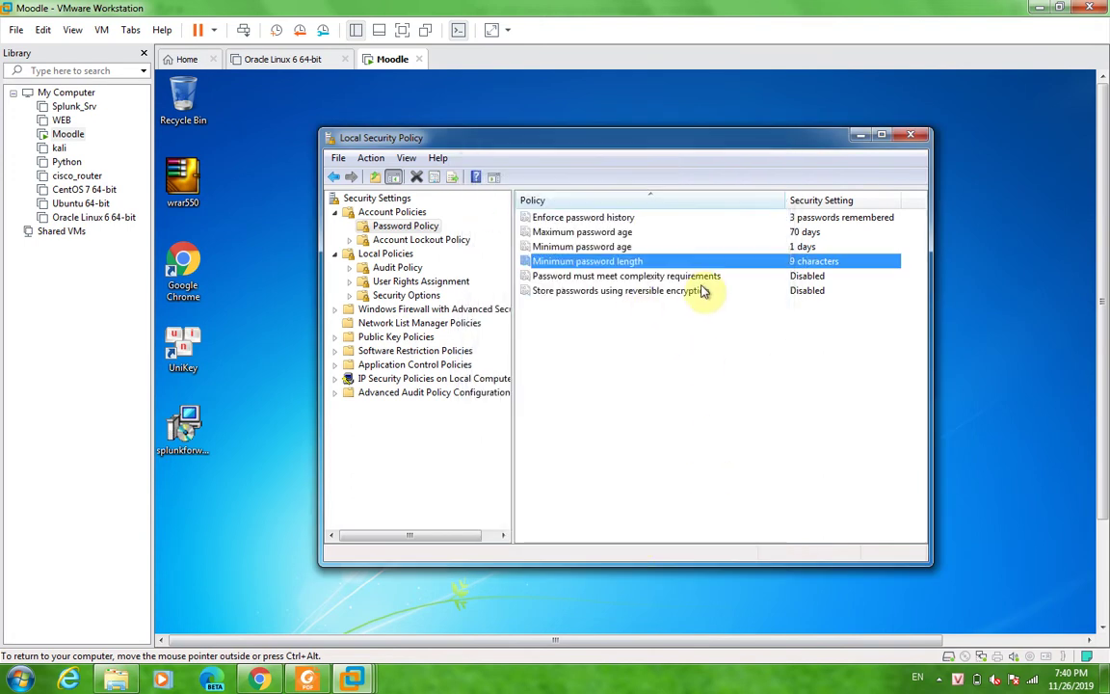
- Set the Minimum password length policy to 8 characters and enable the policy that passwords must meet complexity requirements
{"action": "double_click", "coordinate": [808, 261]}
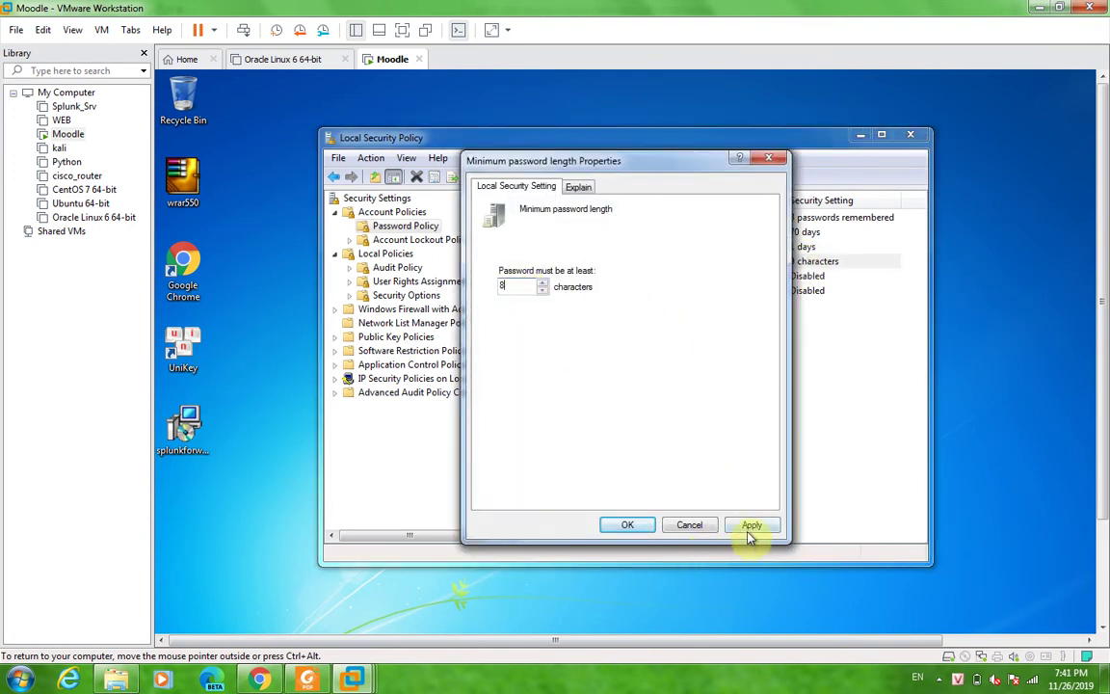
{"action": "left_click", "coordinate": [629, 528]}
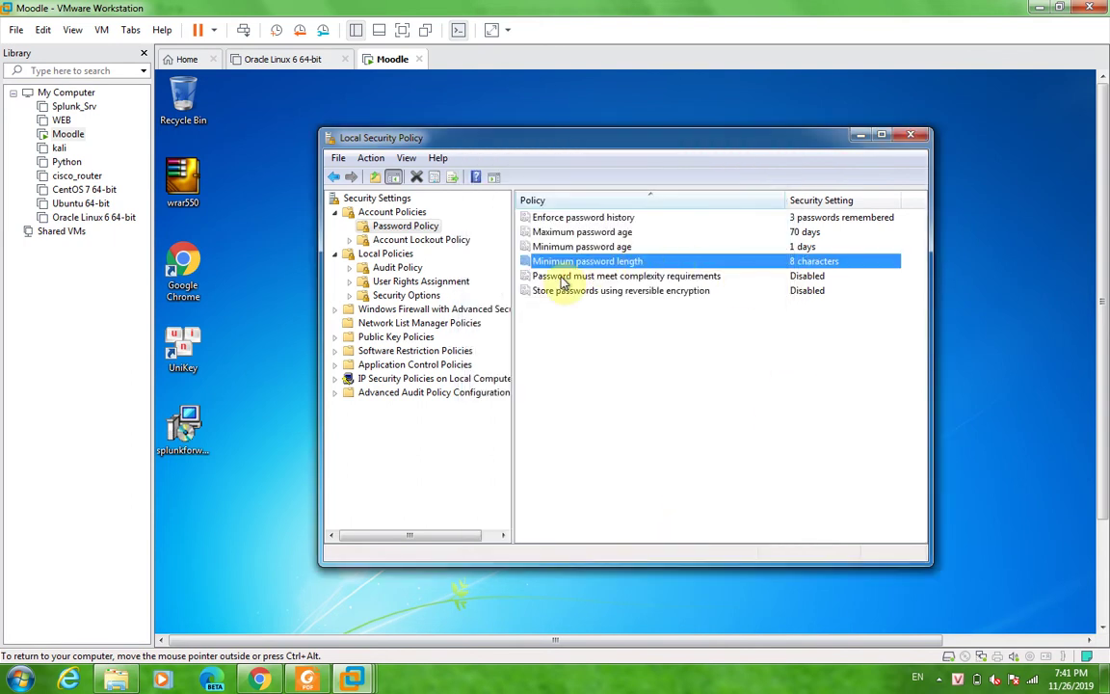
{"action": "double_click", "coordinate": [808, 277]}
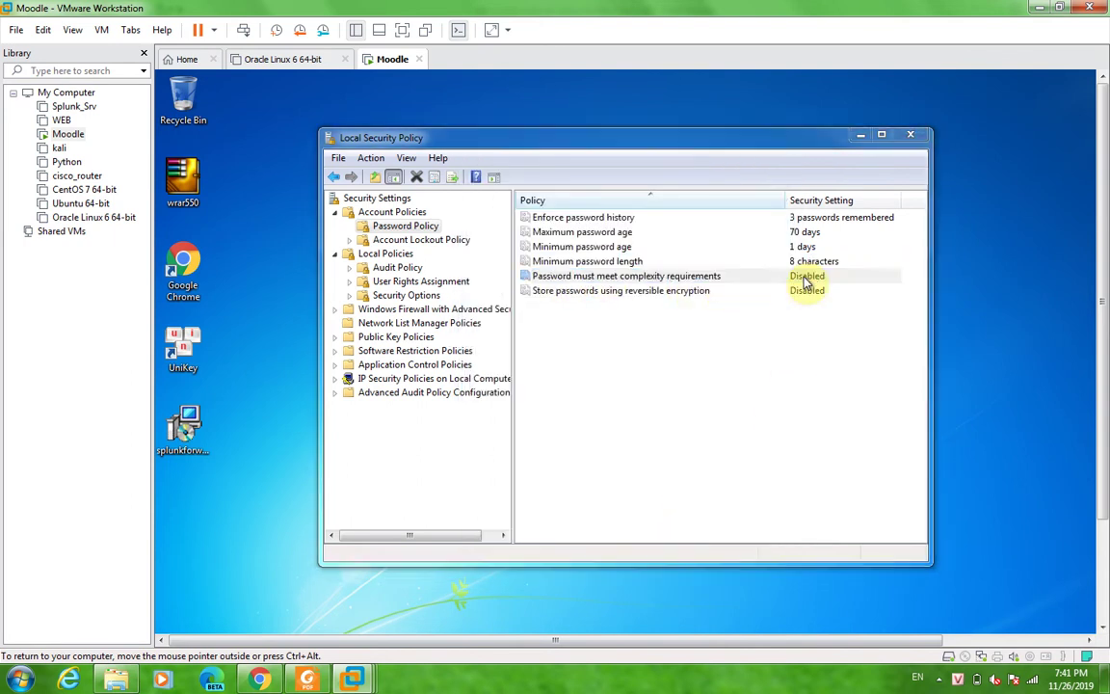
{"action": "left_click", "coordinate": [501, 263]}
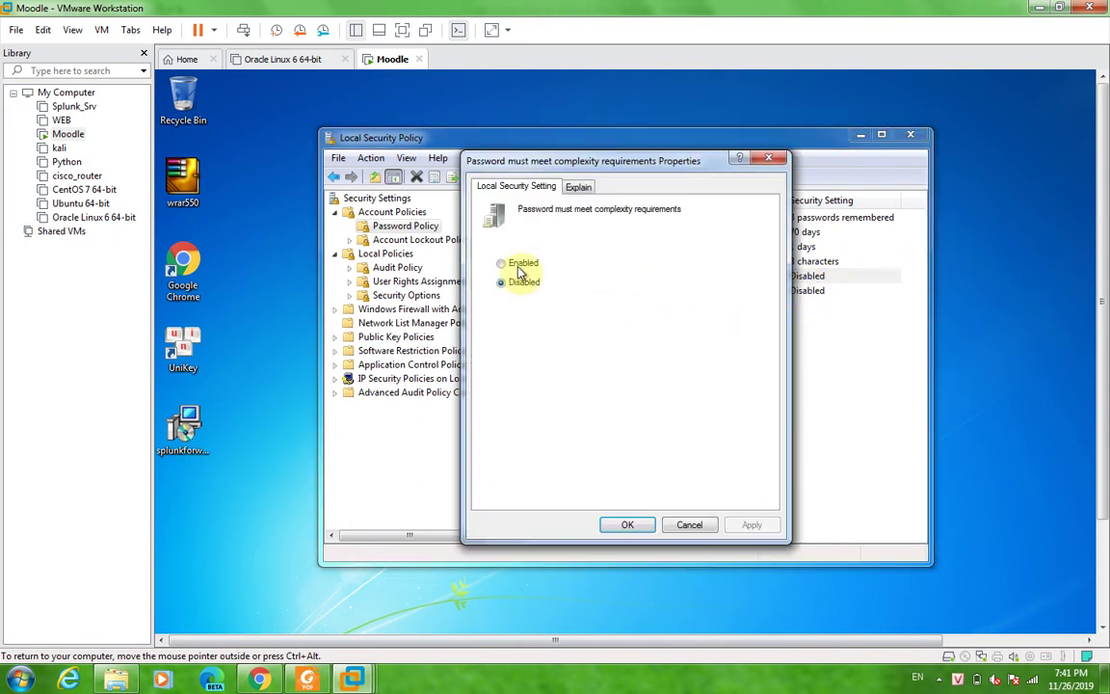
{"action": "left_click", "coordinate": [627, 526]}
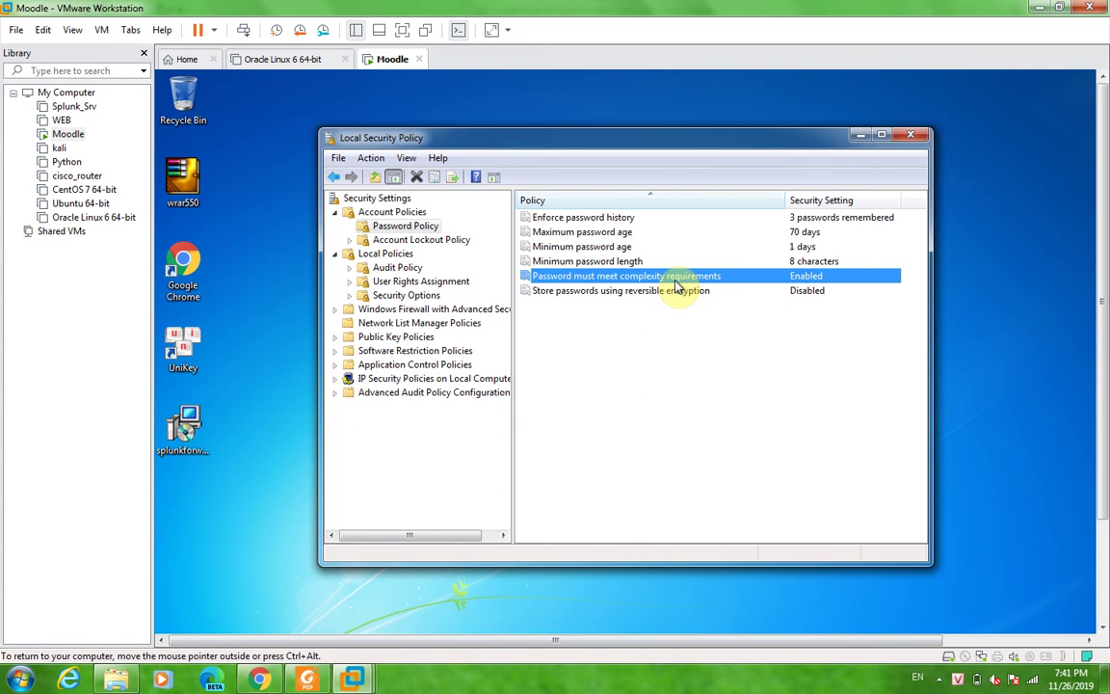
- Read the guide's complexity and reversible encryption rows in Foxit Reader, and return to the virtual machine in VMware
{"action": "left_click", "coordinate": [302, 681]}
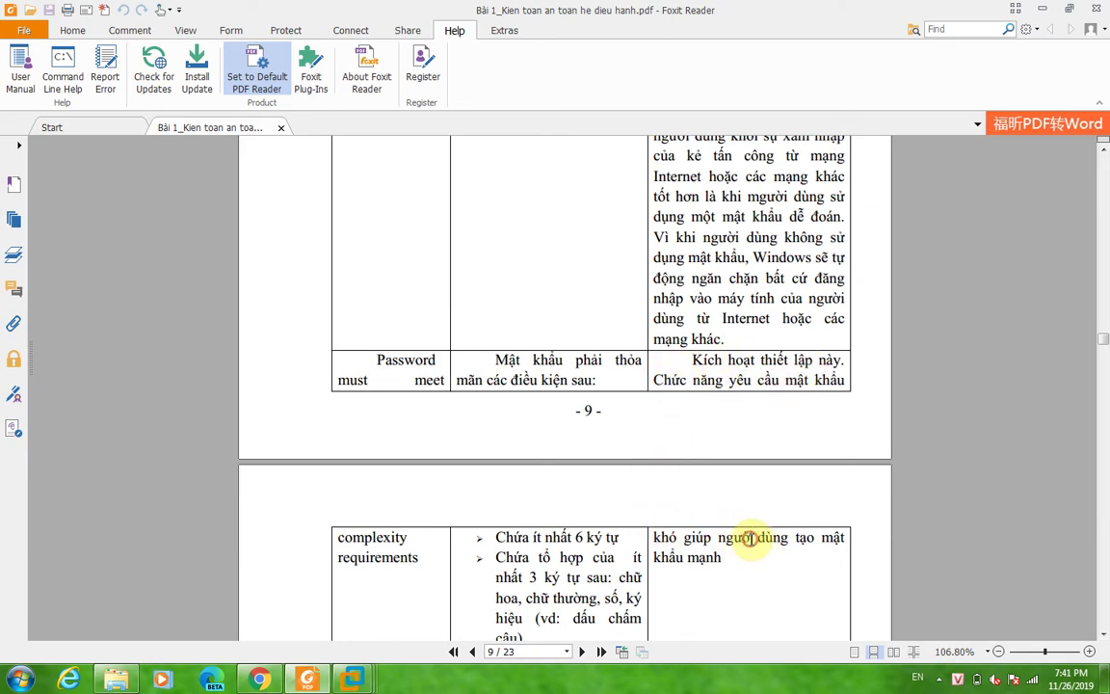
{"action": "scroll", "coordinate": [752, 539], "scroll_direction": "down", "scroll_amount": 3}
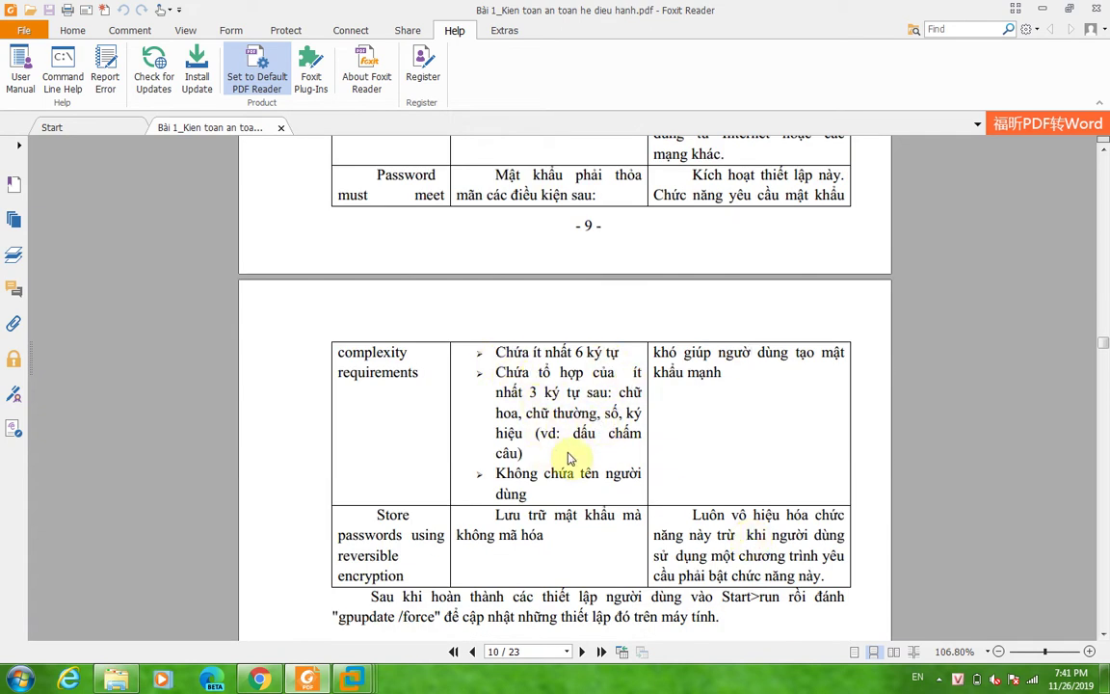
{"action": "scroll", "coordinate": [565, 453], "scroll_direction": "down", "scroll_amount": 1}
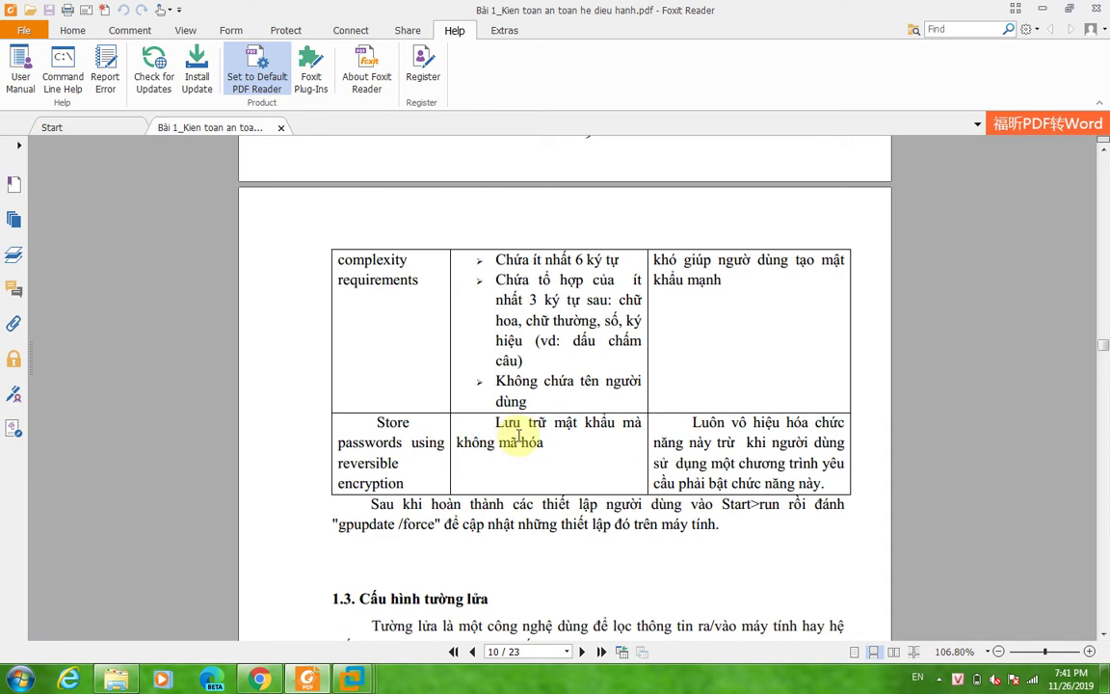
{"action": "left_click_drag", "start_coordinate": [493, 424], "coordinate": [585, 443]}
{"action": "left_click", "coordinate": [585, 443]}
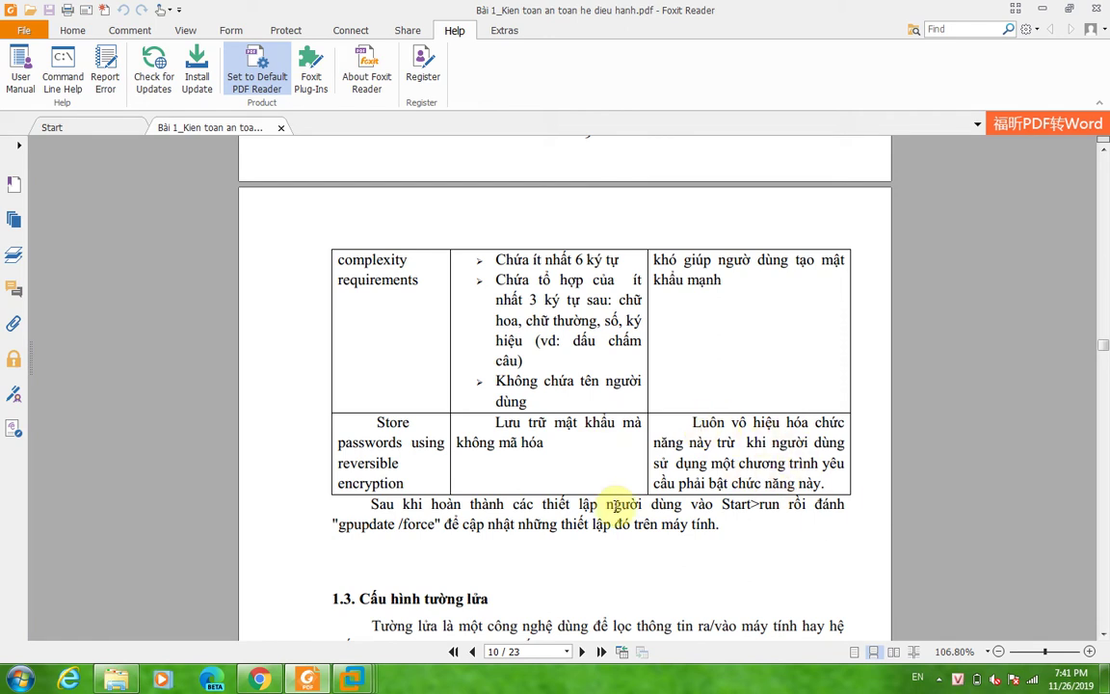
{"action": "mouse_move", "coordinate": [359, 682]}
{"action": "left_click", "coordinate": [501, 587]}
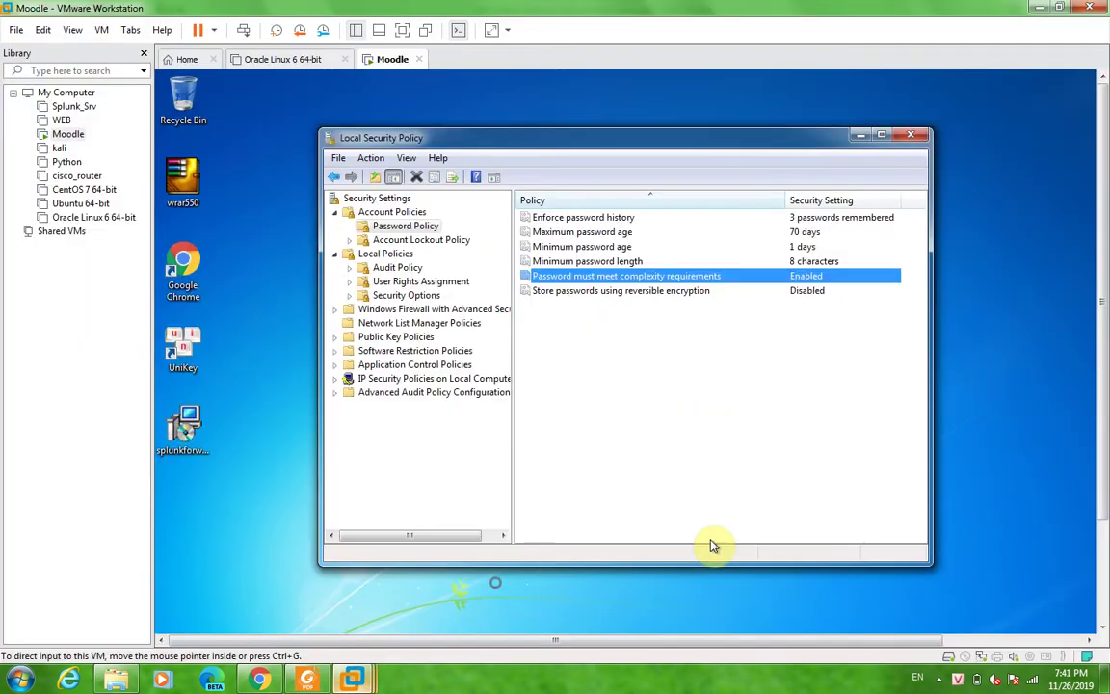
- Close the Local Security Policy window and open a Command Prompt in the virtual machine by running cmd
{"action": "left_click", "coordinate": [822, 292]}
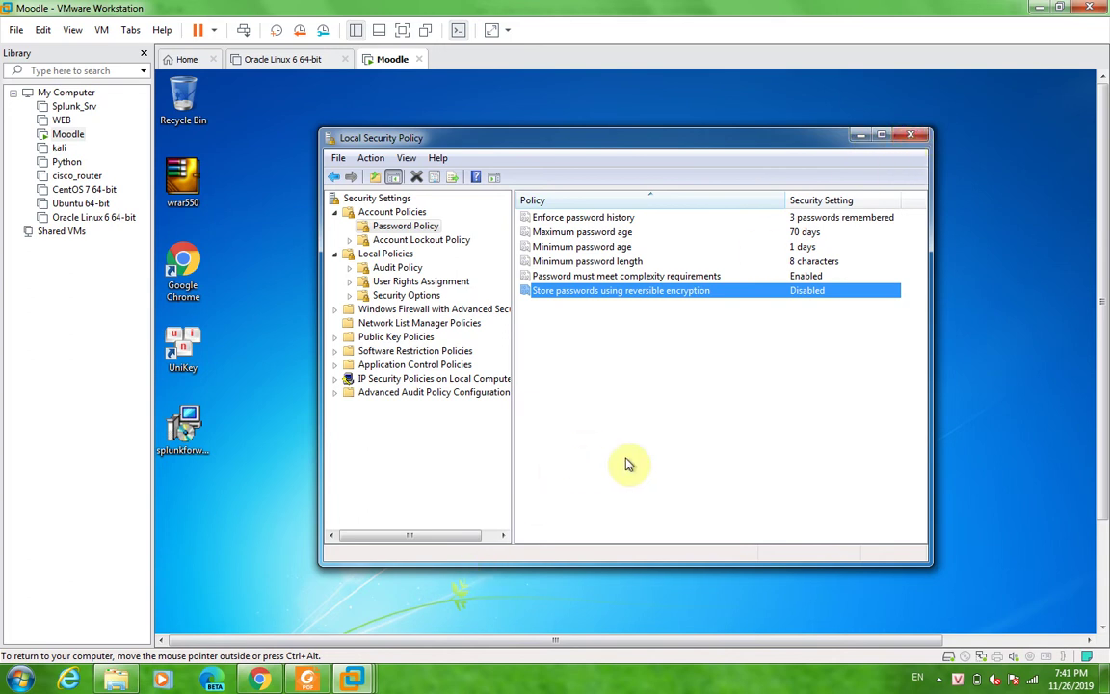
{"action": "left_click", "coordinate": [913, 137]}
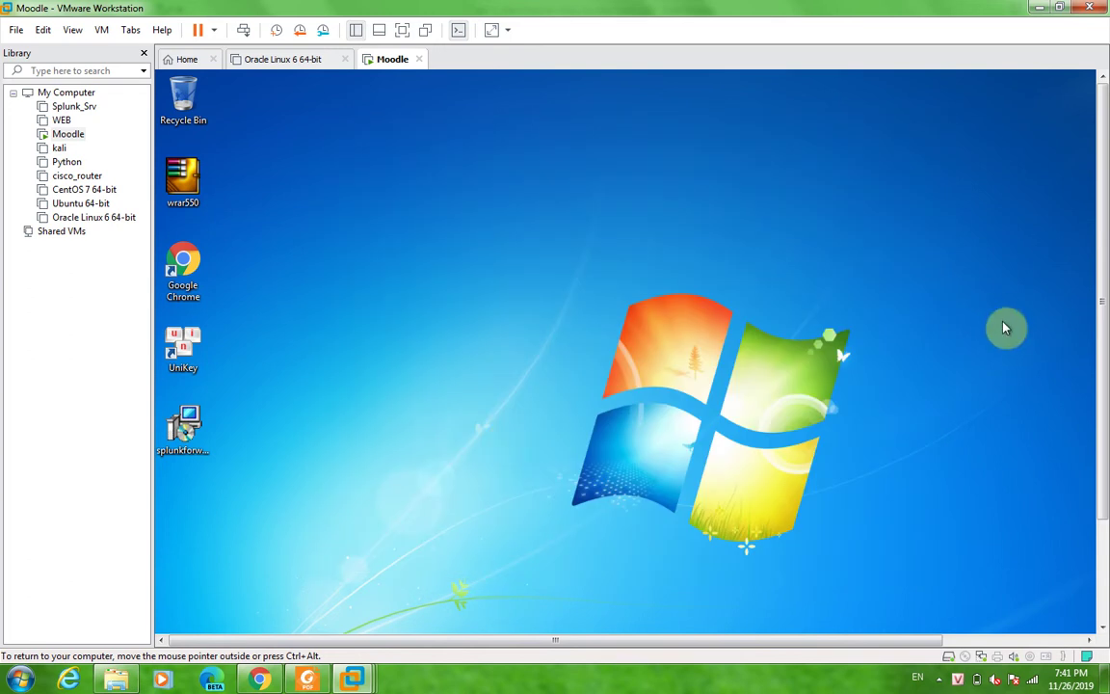
{"action": "left_click", "coordinate": [836, 455]}
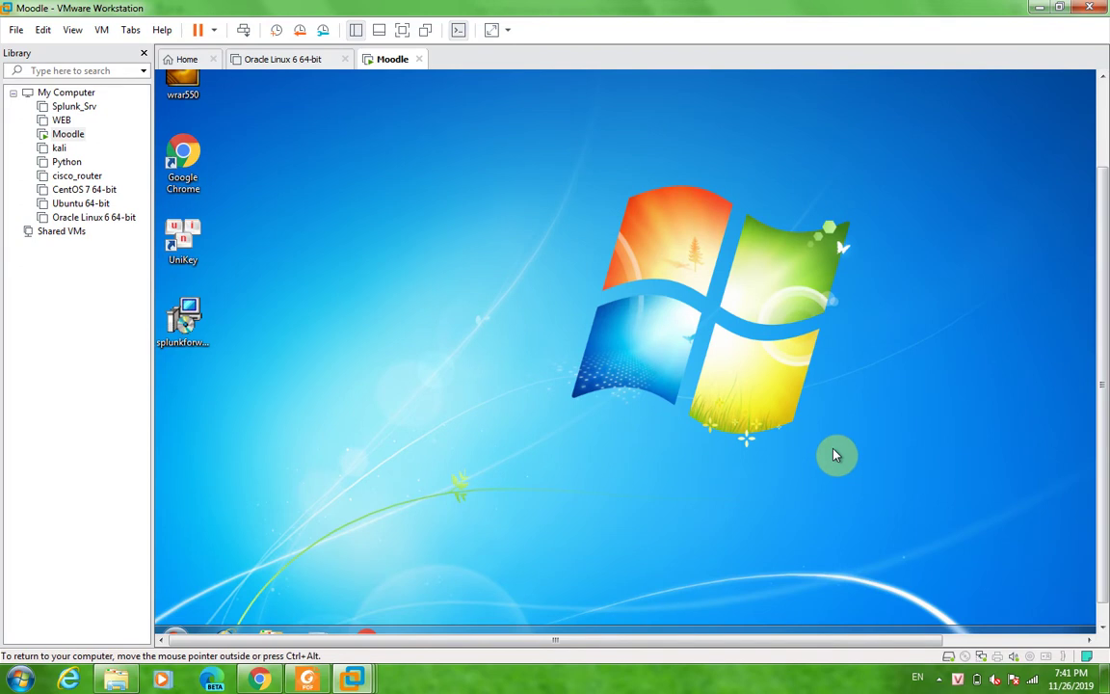
{"action": "key", "text": "super+r"}
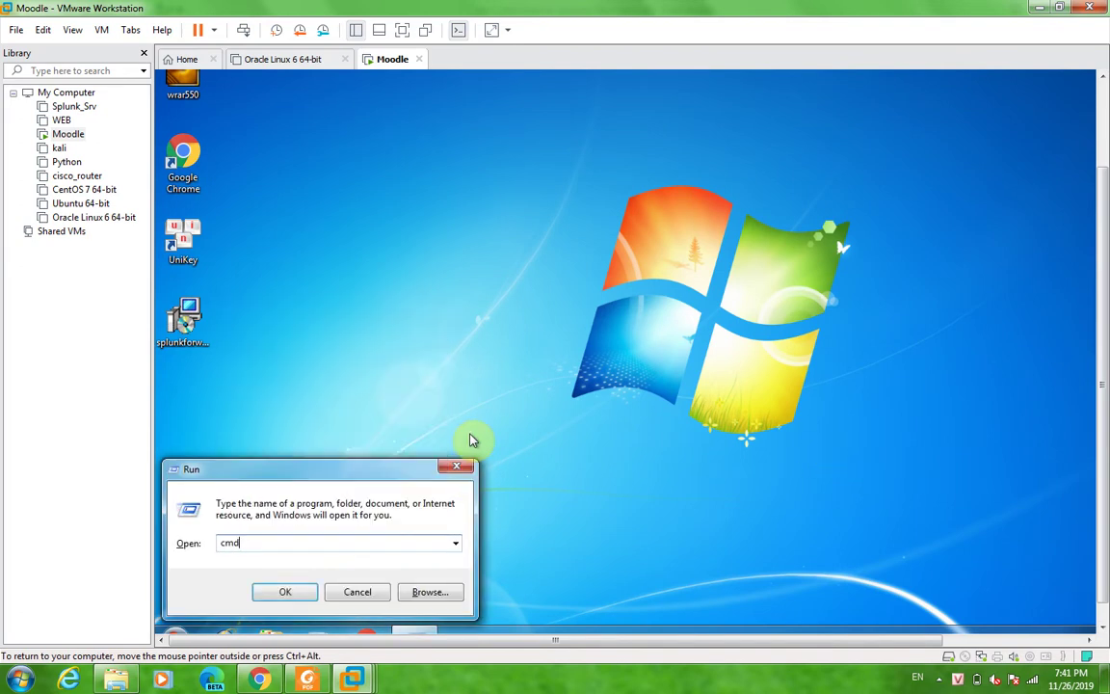
{"action": "key", "text": "Return"}
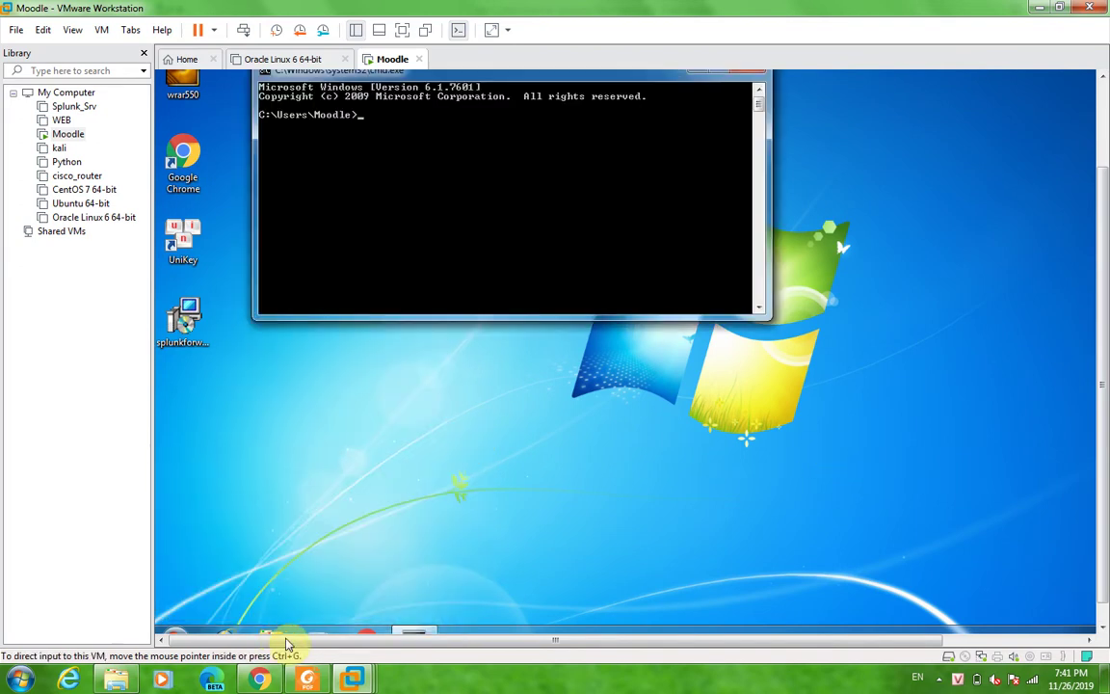
- Switch to the guide in Foxit Reader and copy the command "gpupdate /force" from below the password policy table
{"action": "mouse_move", "coordinate": [277, 682]}
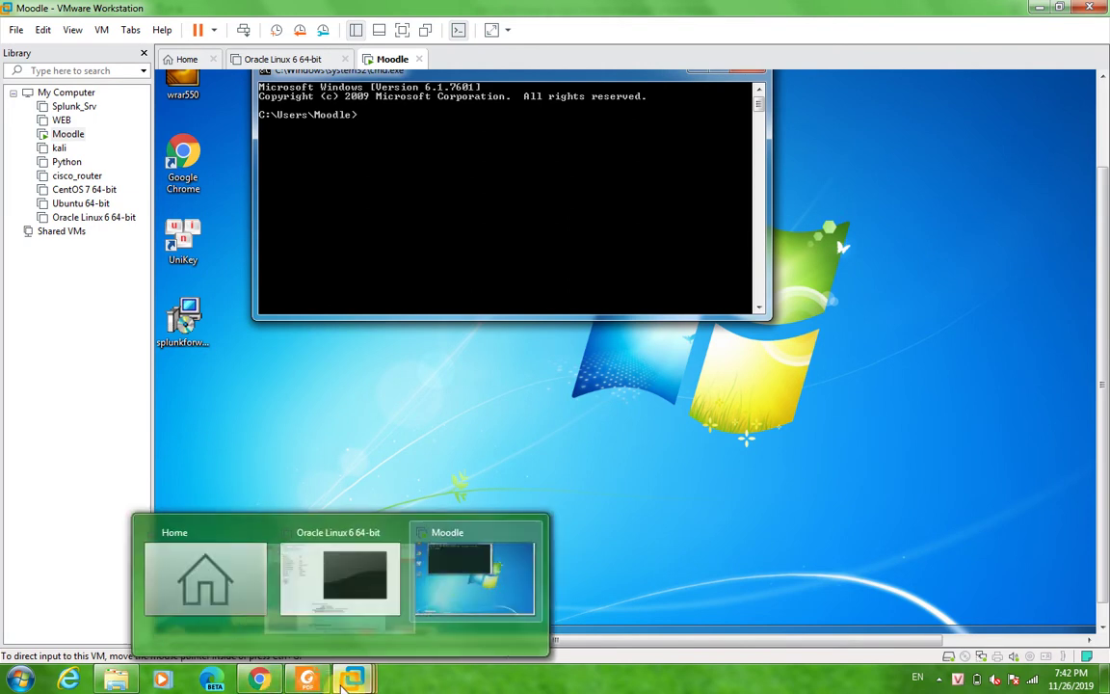
{"action": "left_click", "coordinate": [278, 683]}
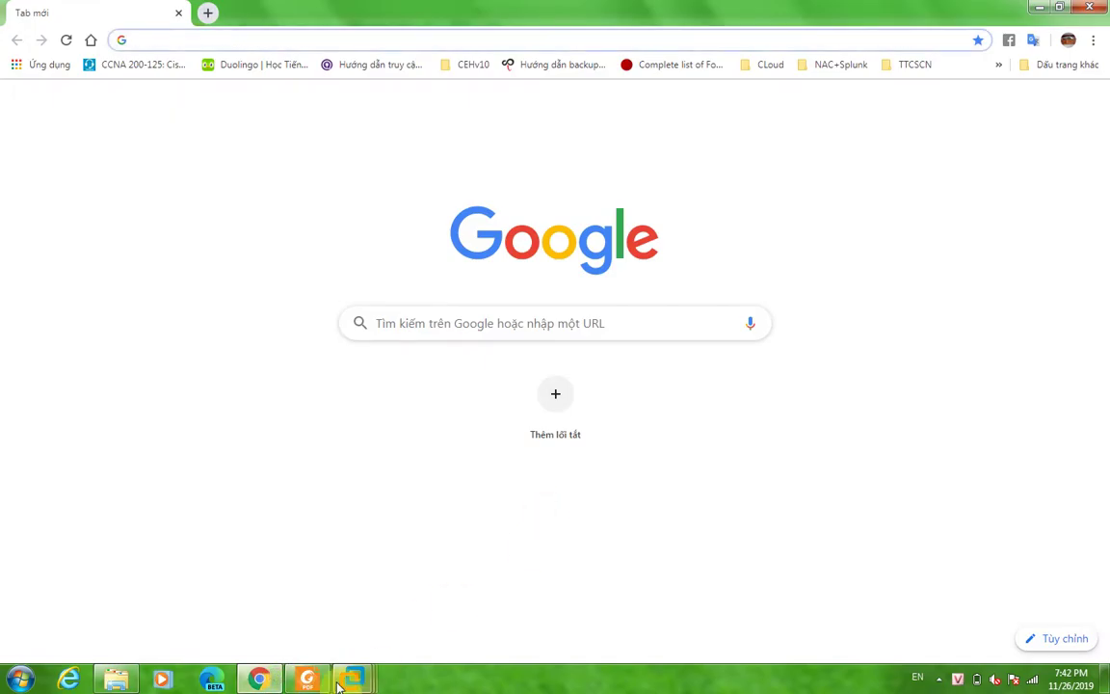
{"action": "left_click", "coordinate": [307, 679]}
{"action": "scroll", "coordinate": [405, 612], "scroll_direction": "down", "scroll_amount": 5}
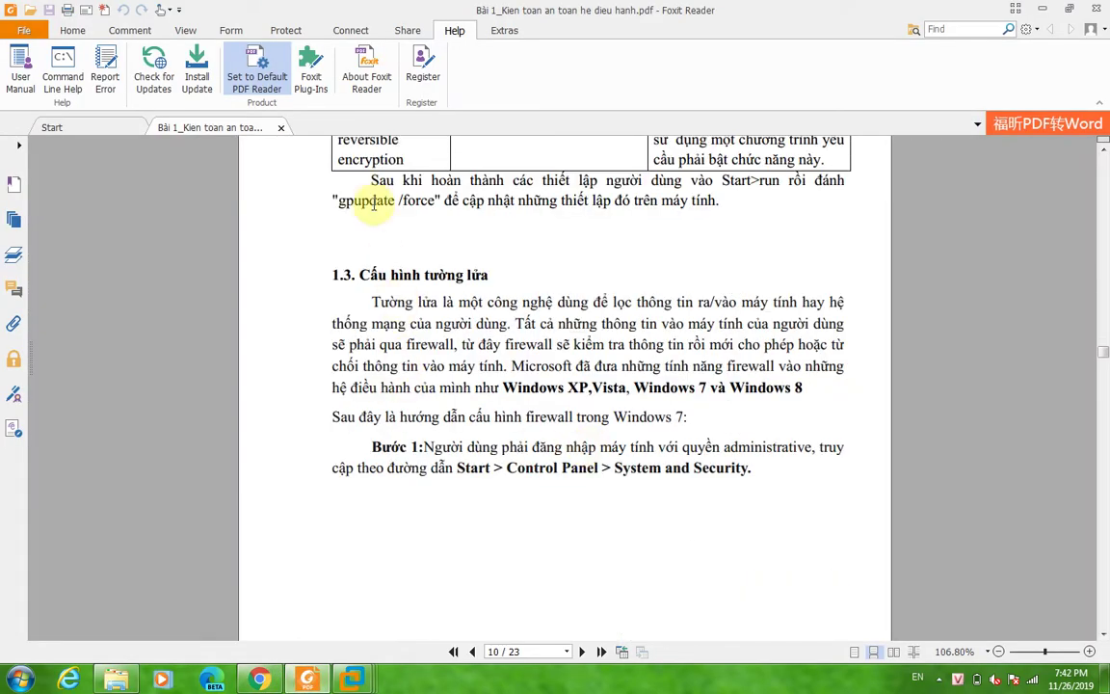
{"action": "left_click_drag", "start_coordinate": [340, 201], "coordinate": [429, 208]}
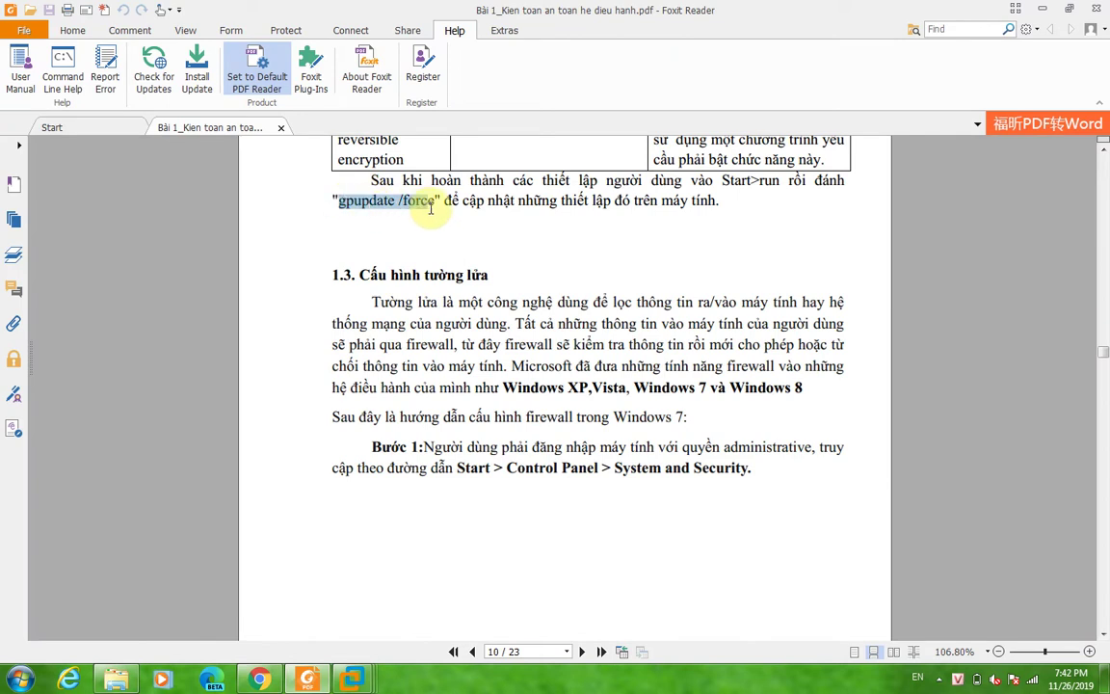
{"action": "right_click", "coordinate": [400, 214]}
{"action": "left_click", "coordinate": [430, 217]}
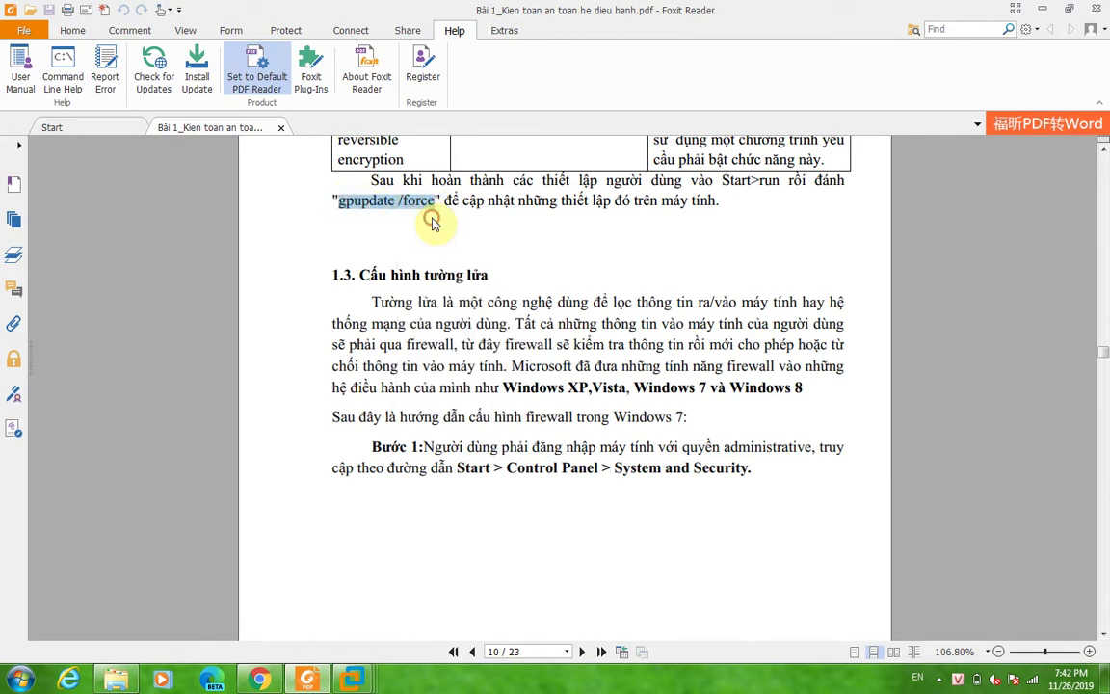
- Return to the Moodle virtual machine in VMware and run gpupdate /force in the Command Prompt
{"action": "mouse_move", "coordinate": [357, 682]}
{"action": "left_click", "coordinate": [525, 578]}
{"action": "right_click", "coordinate": [417, 183]}
{"action": "left_click", "coordinate": [452, 221]}
{"action": "key", "text": "Return"}
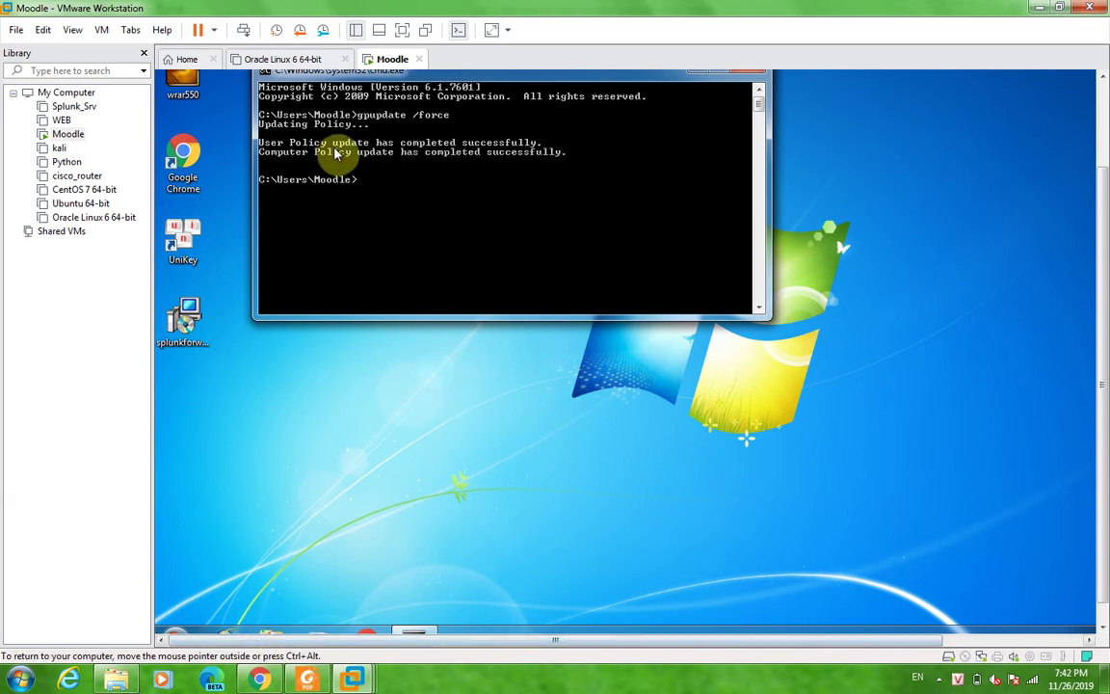
- Read the guide's section 1.3 on configuring the Windows 7 firewall in Foxit Reader, from step 1 through the Inbound Rules instructions
{"action": "left_click", "coordinate": [280, 675]}
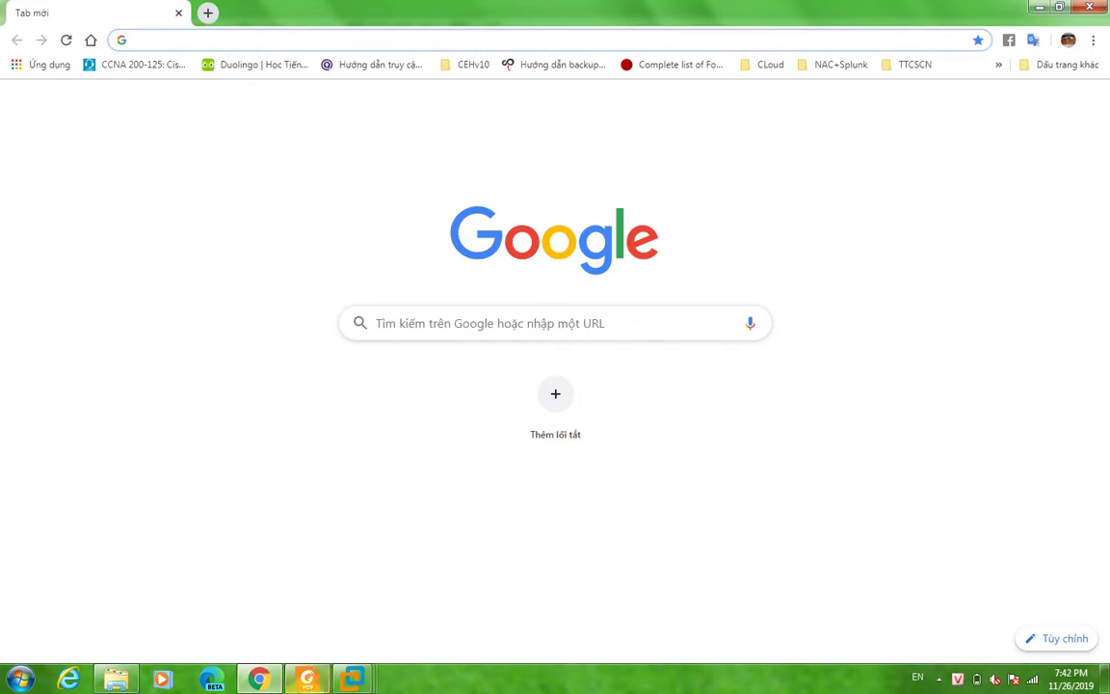
{"action": "left_click", "coordinate": [304, 678]}
{"action": "scroll", "coordinate": [473, 239], "scroll_direction": "up", "scroll_amount": 1}
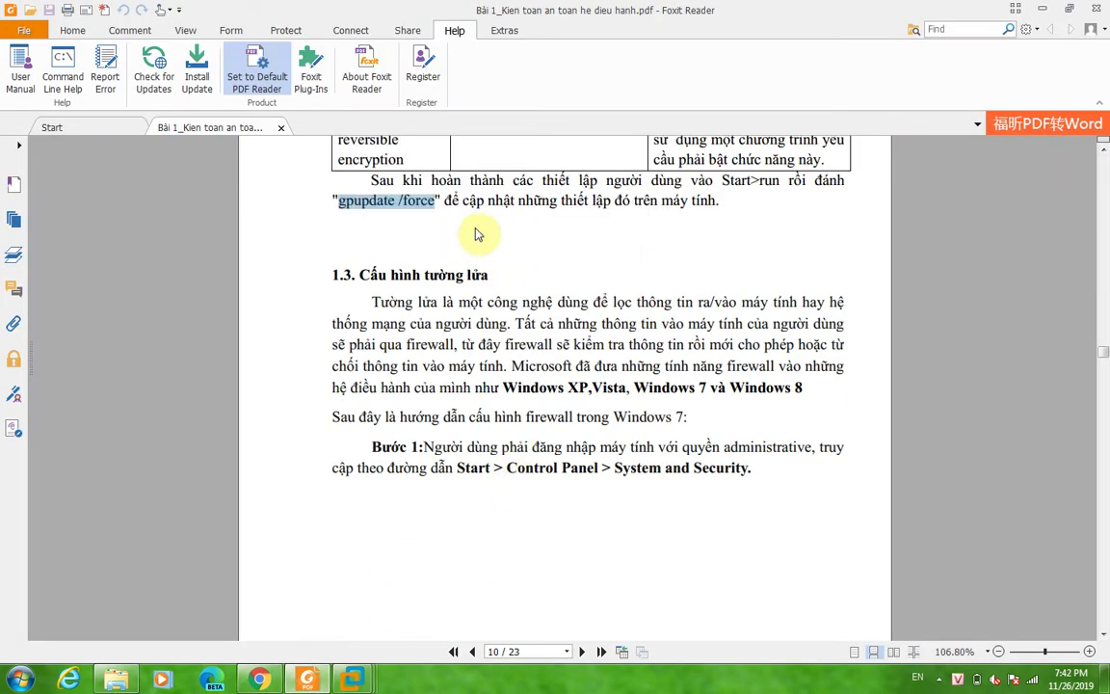
{"action": "scroll", "coordinate": [558, 308], "scroll_direction": "down", "scroll_amount": 4}
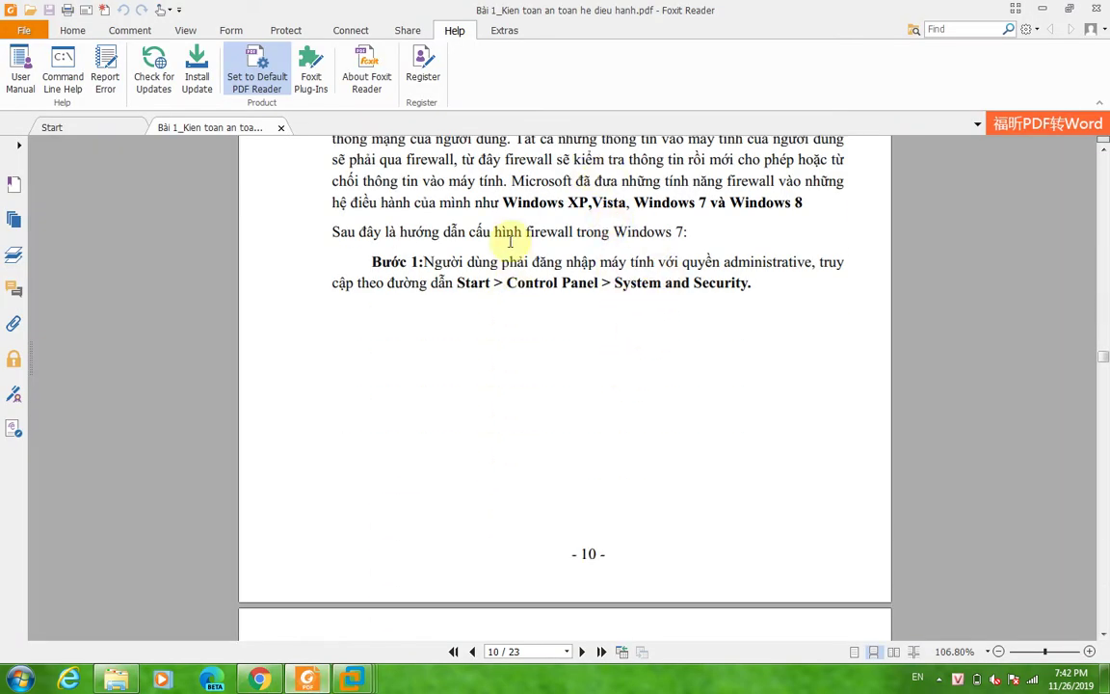
{"action": "scroll", "coordinate": [527, 275], "scroll_direction": "down", "scroll_amount": 1}
{"action": "scroll", "coordinate": [678, 256], "scroll_direction": "down", "scroll_amount": 12}
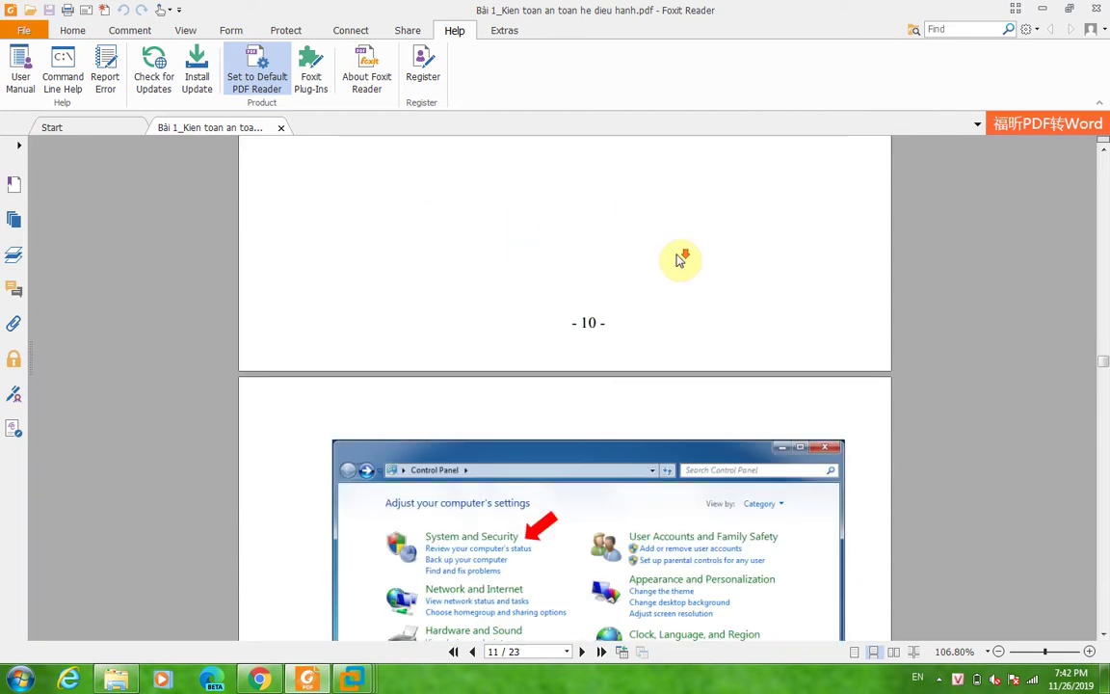
{"action": "scroll", "coordinate": [674, 267], "scroll_direction": "down", "scroll_amount": 10}
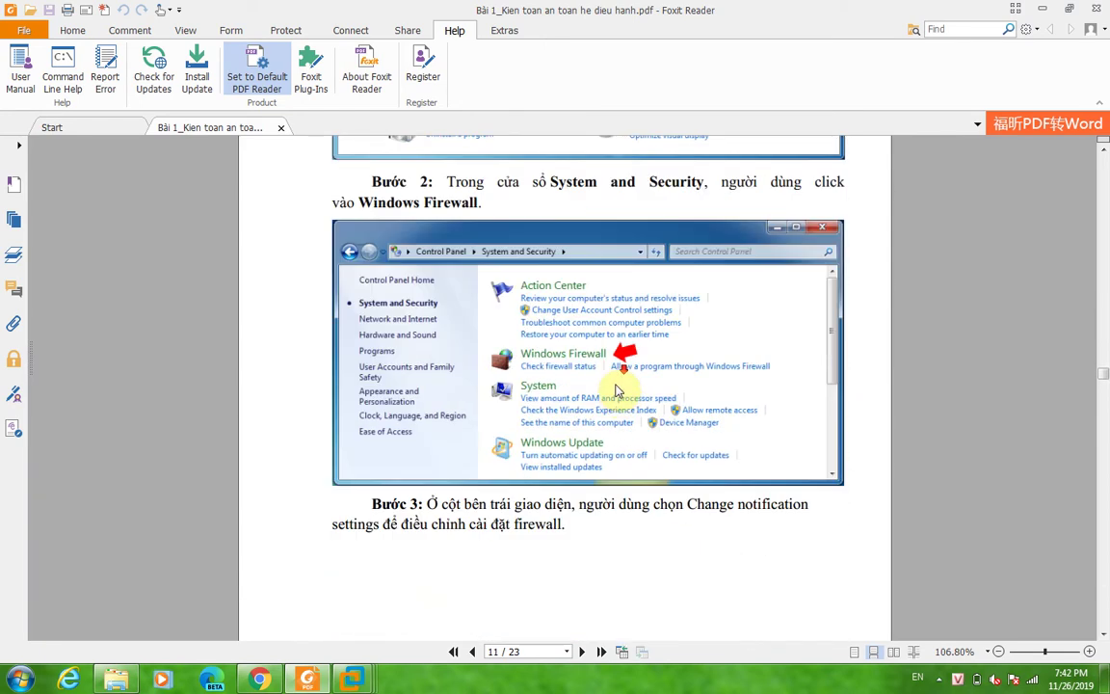
{"action": "scroll", "coordinate": [619, 407], "scroll_direction": "down", "scroll_amount": 15}
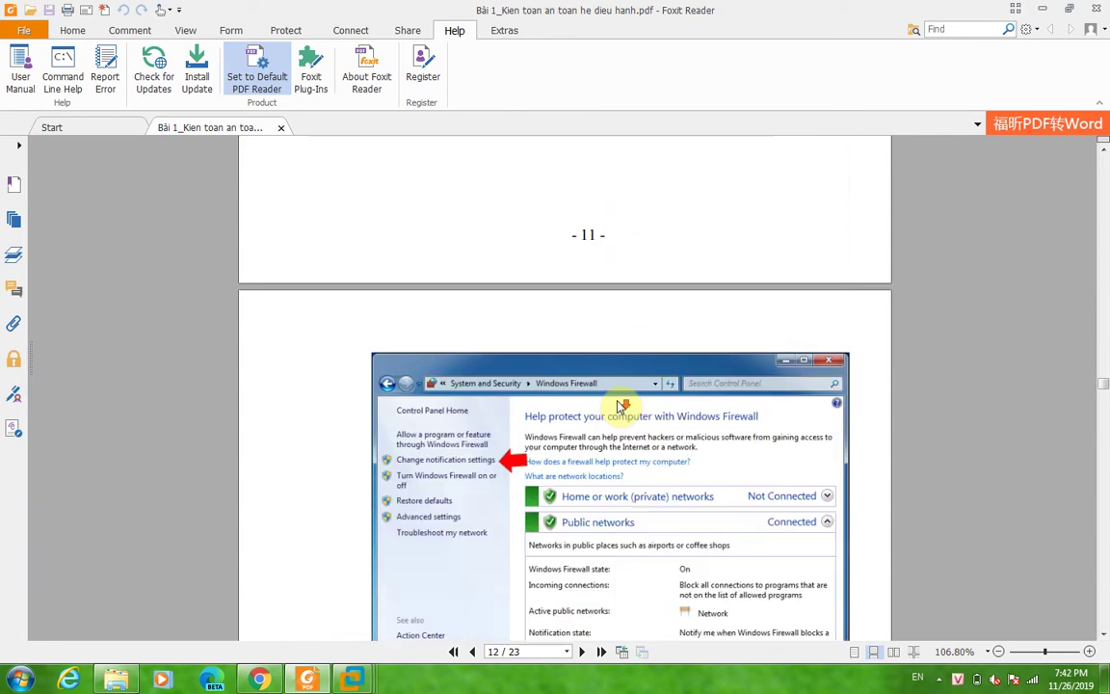
{"action": "scroll", "coordinate": [494, 487], "scroll_direction": "down", "scroll_amount": 14}
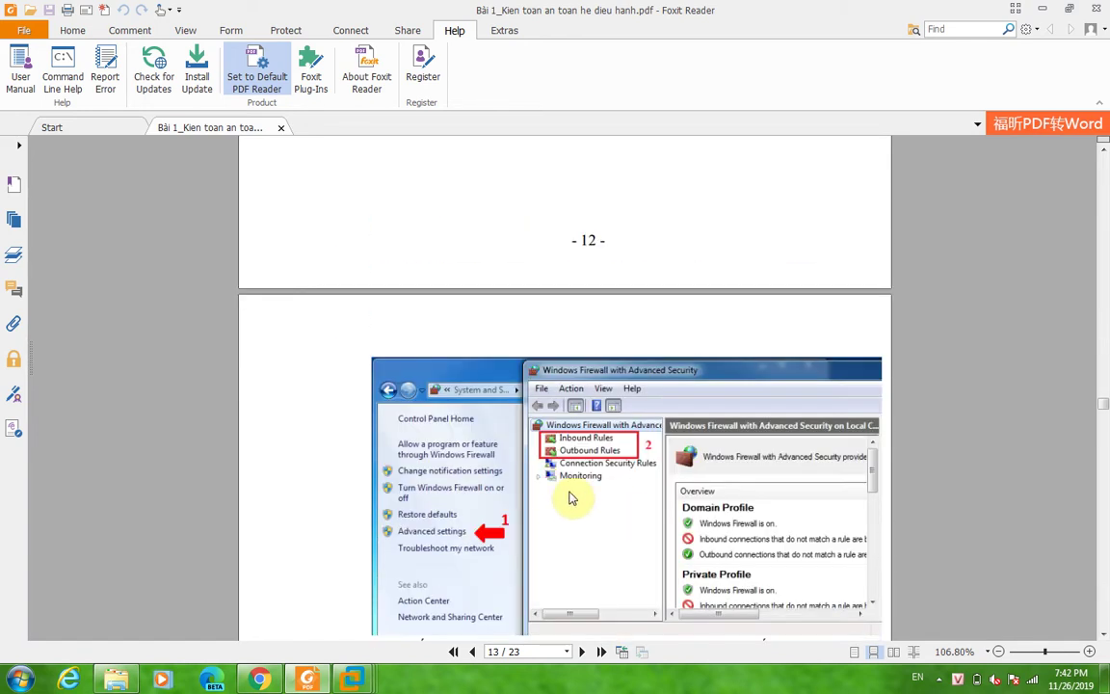
{"action": "scroll", "coordinate": [692, 453], "scroll_direction": "down", "scroll_amount": 5}
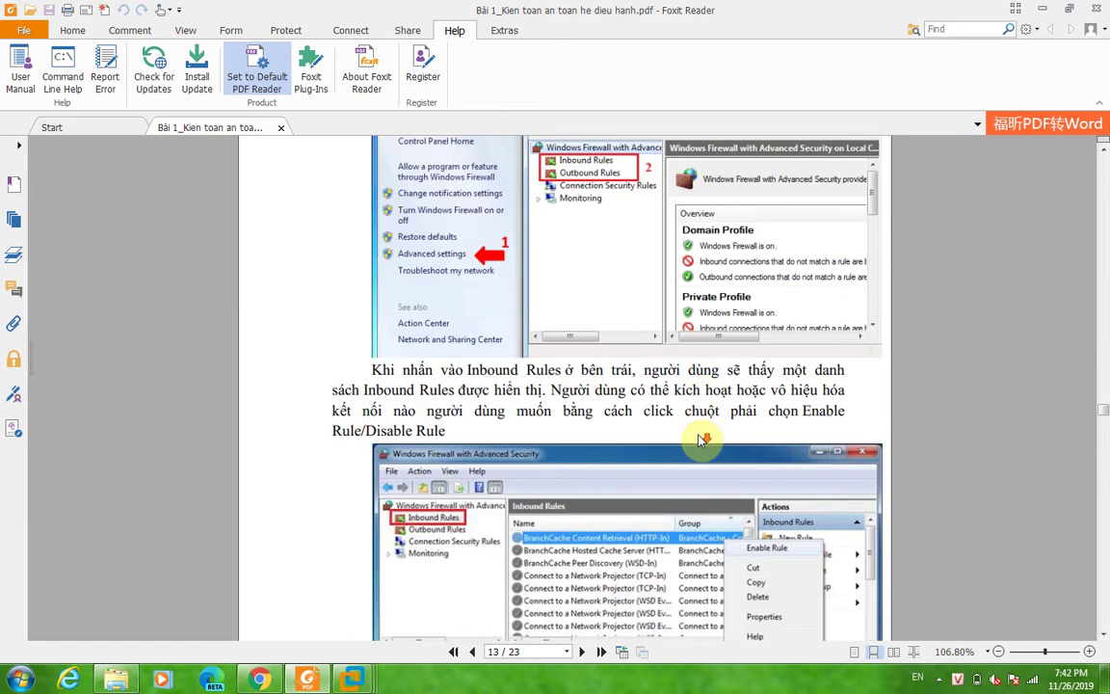
{"action": "scroll", "coordinate": [702, 433], "scroll_direction": "down", "scroll_amount": 1}
{"action": "scroll", "coordinate": [705, 426], "scroll_direction": "up", "scroll_amount": 20}
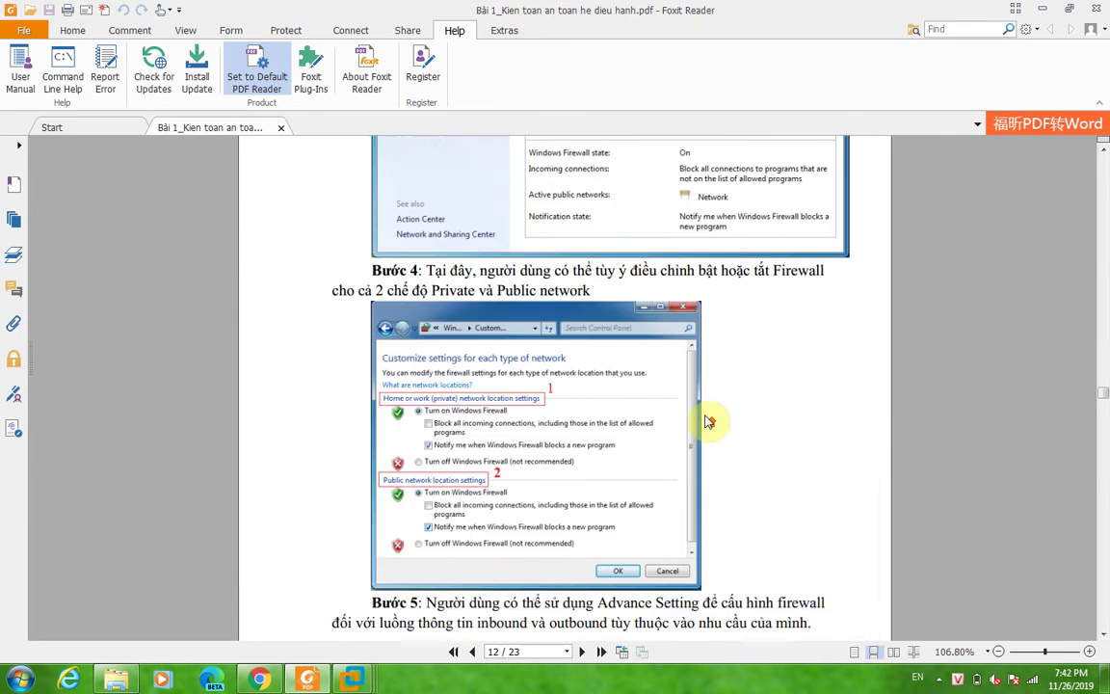
{"action": "scroll", "coordinate": [713, 420], "scroll_direction": "up", "scroll_amount": 16}
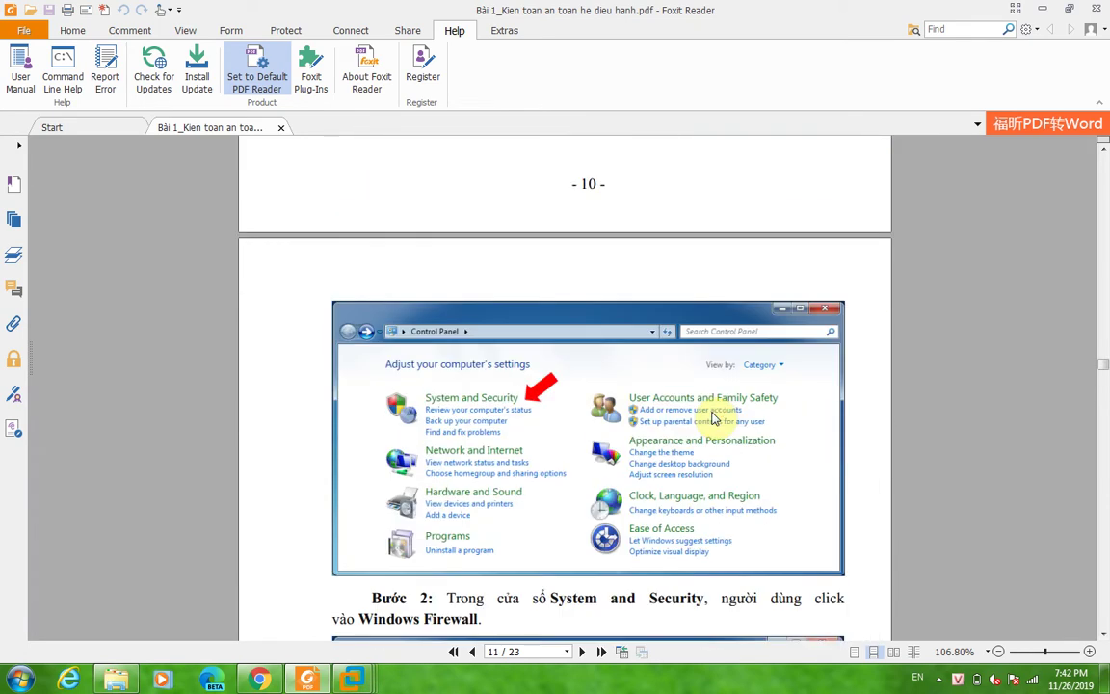
{"action": "scroll", "coordinate": [715, 425], "scroll_direction": "down", "scroll_amount": 1}
- Return to the Moodle virtual machine in VMware and close its Command Prompt window
{"action": "mouse_move", "coordinate": [352, 678]}
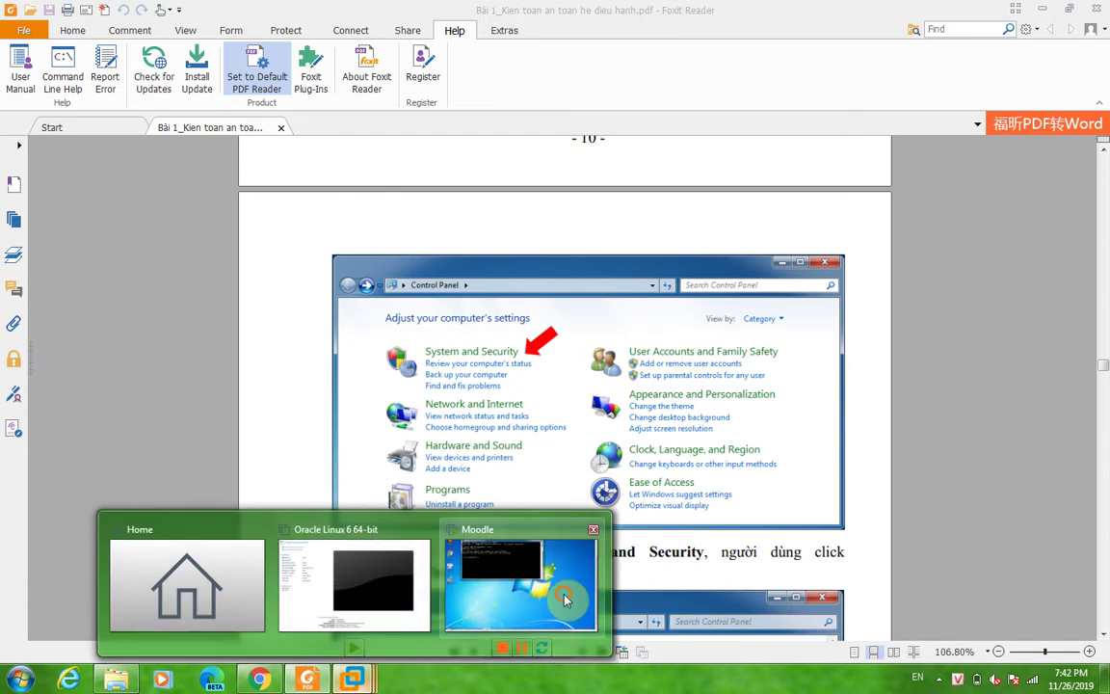
{"action": "left_click", "coordinate": [507, 539]}
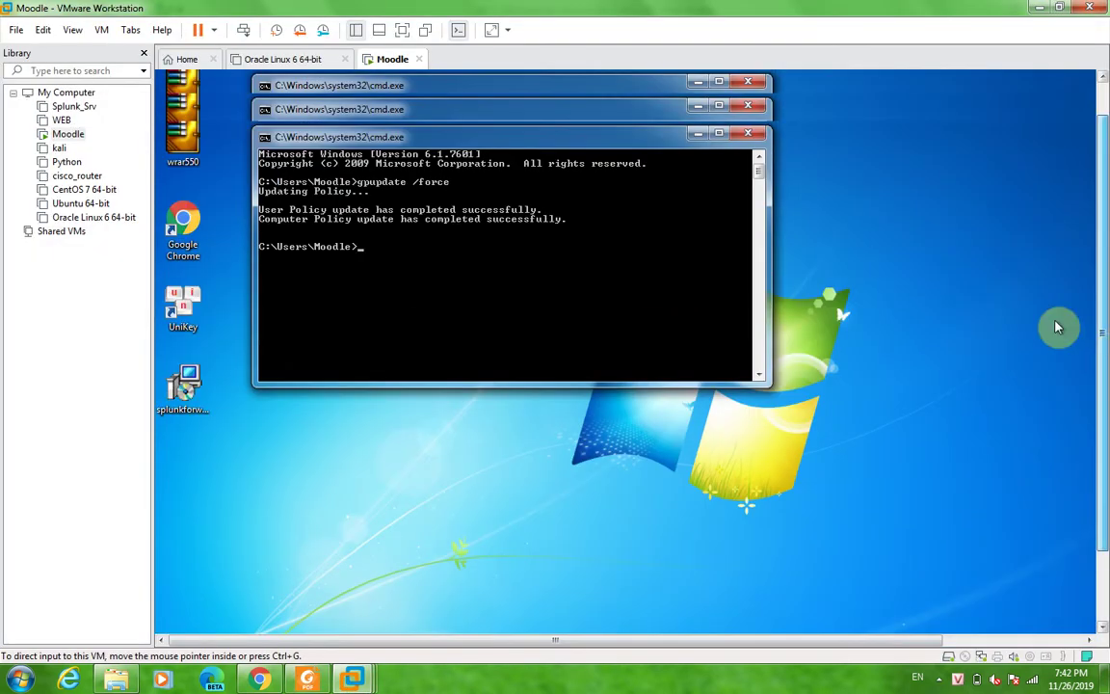
{"action": "left_click", "coordinate": [758, 179]}
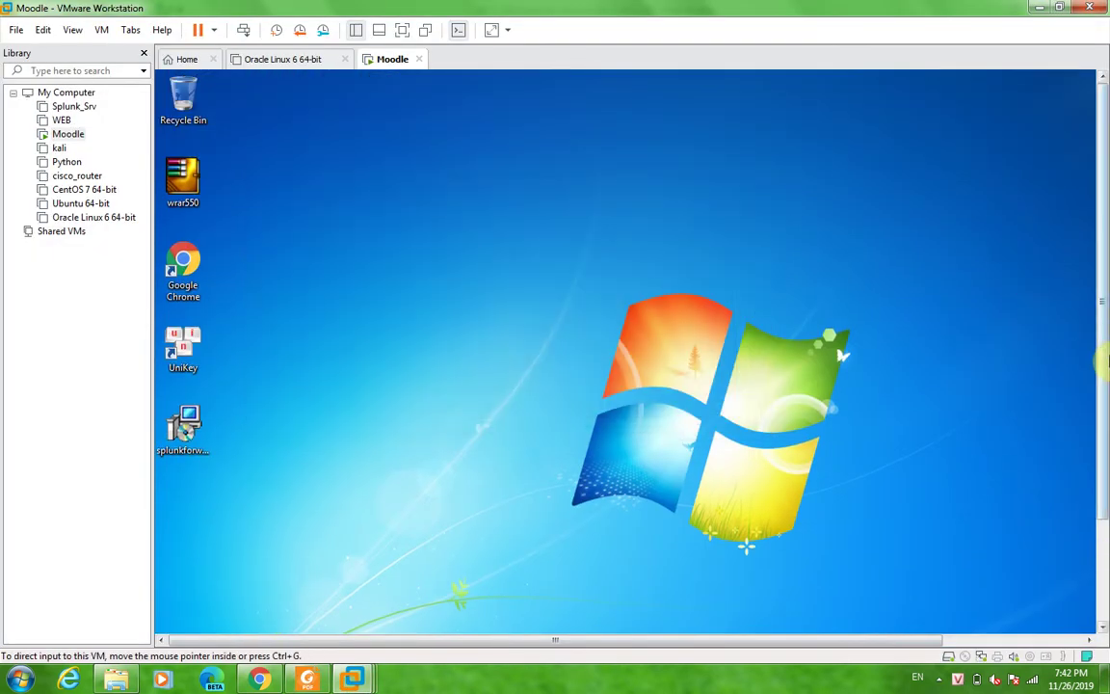
- Open the virtual machine's Control Panel and go to Windows Firewall under System and Security
{"action": "left_click_drag", "start_coordinate": [1104, 442], "coordinate": [1103, 533]}
{"action": "key", "text": "super"}
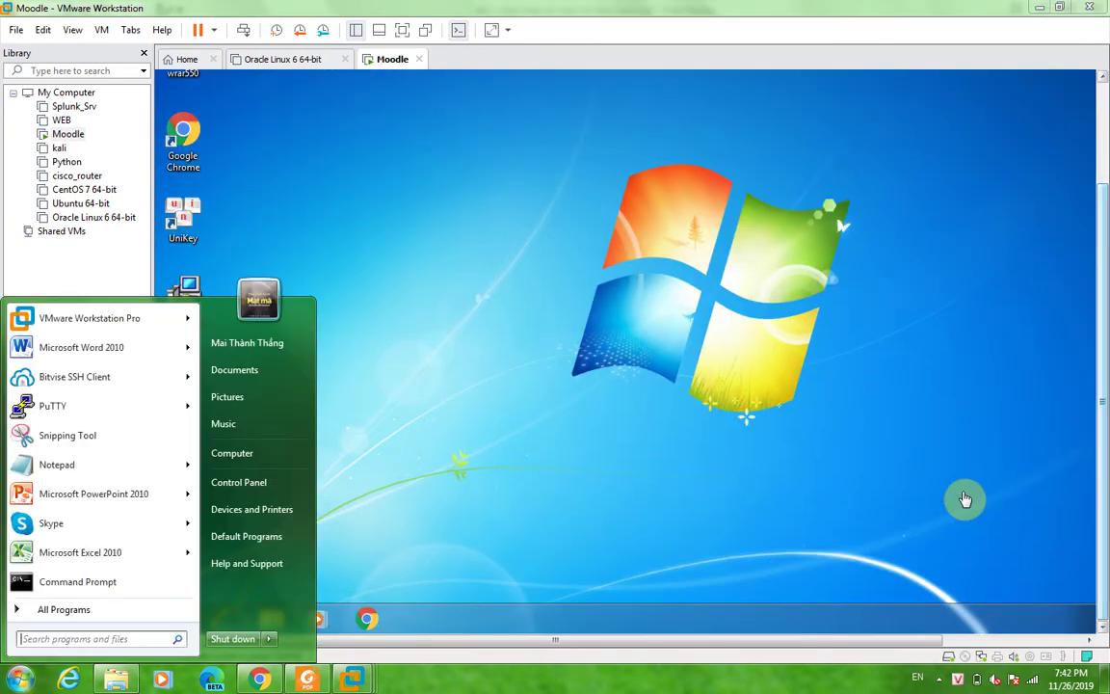
{"action": "left_click", "coordinate": [520, 457]}
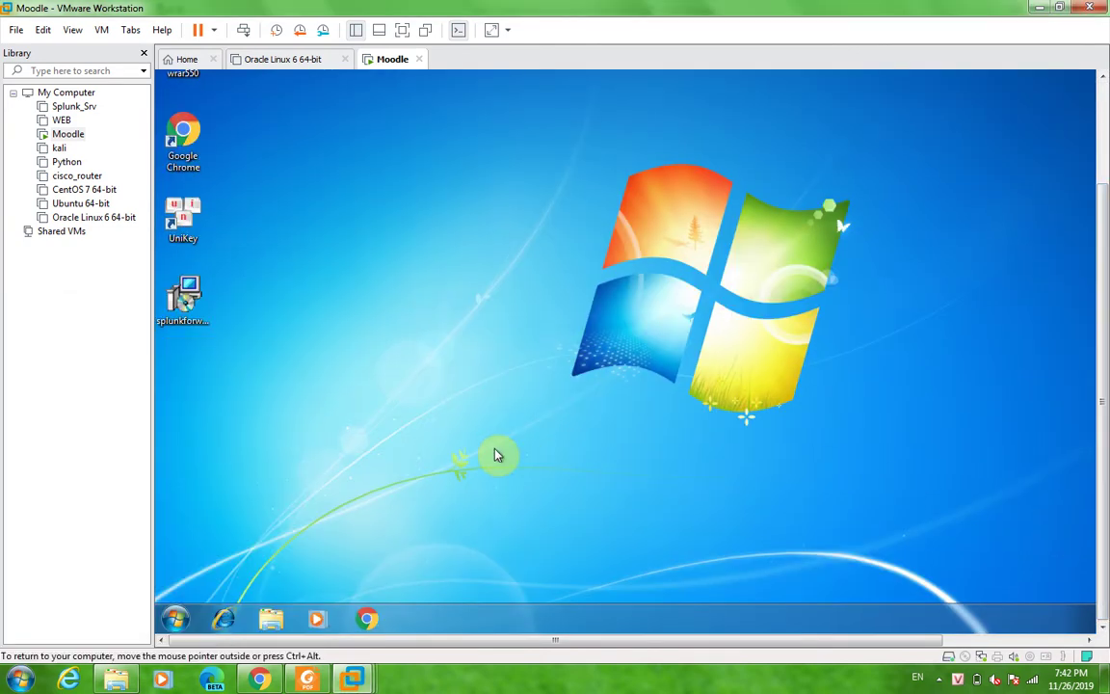
{"action": "key", "text": "super"}
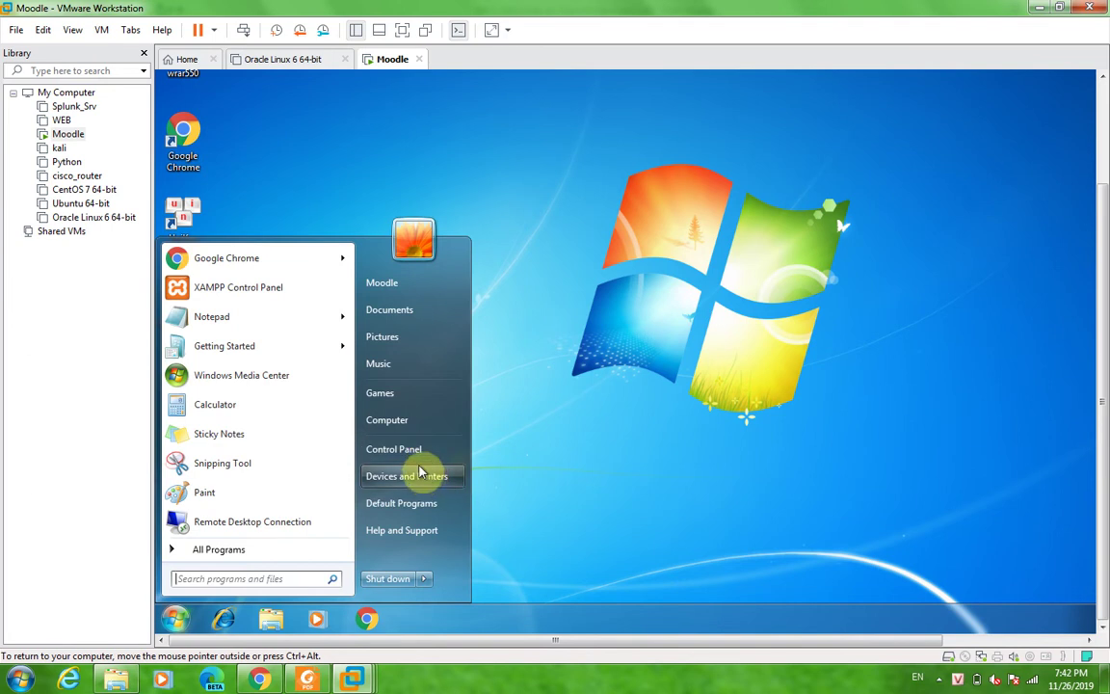
{"action": "left_click", "coordinate": [417, 457]}
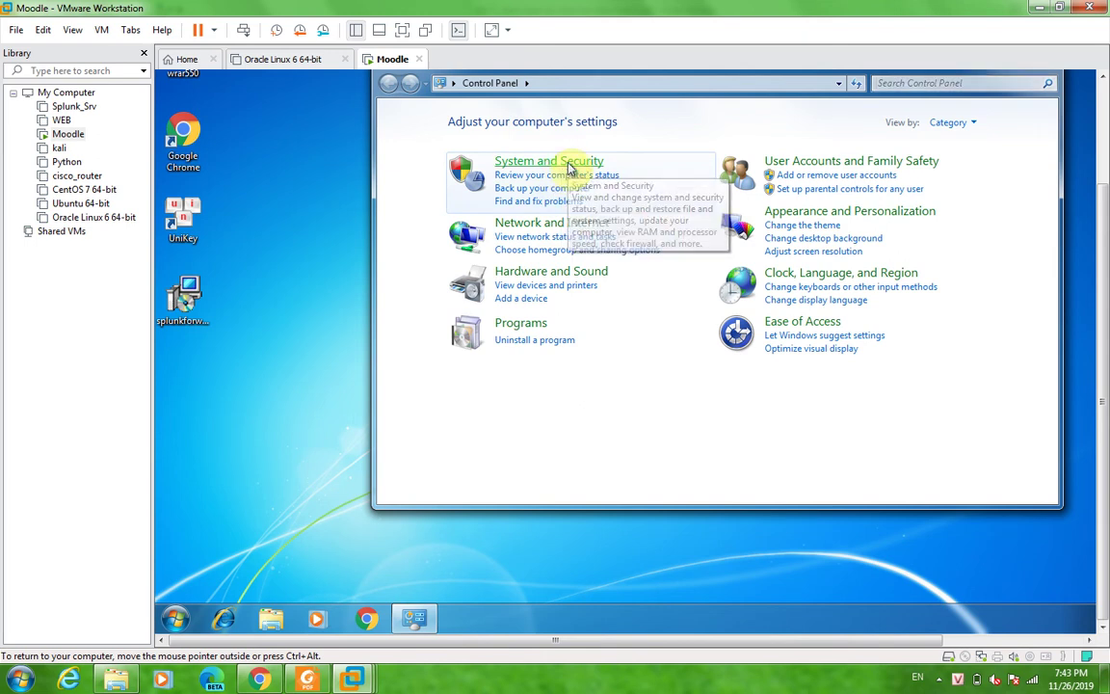
{"action": "left_click", "coordinate": [570, 165]}
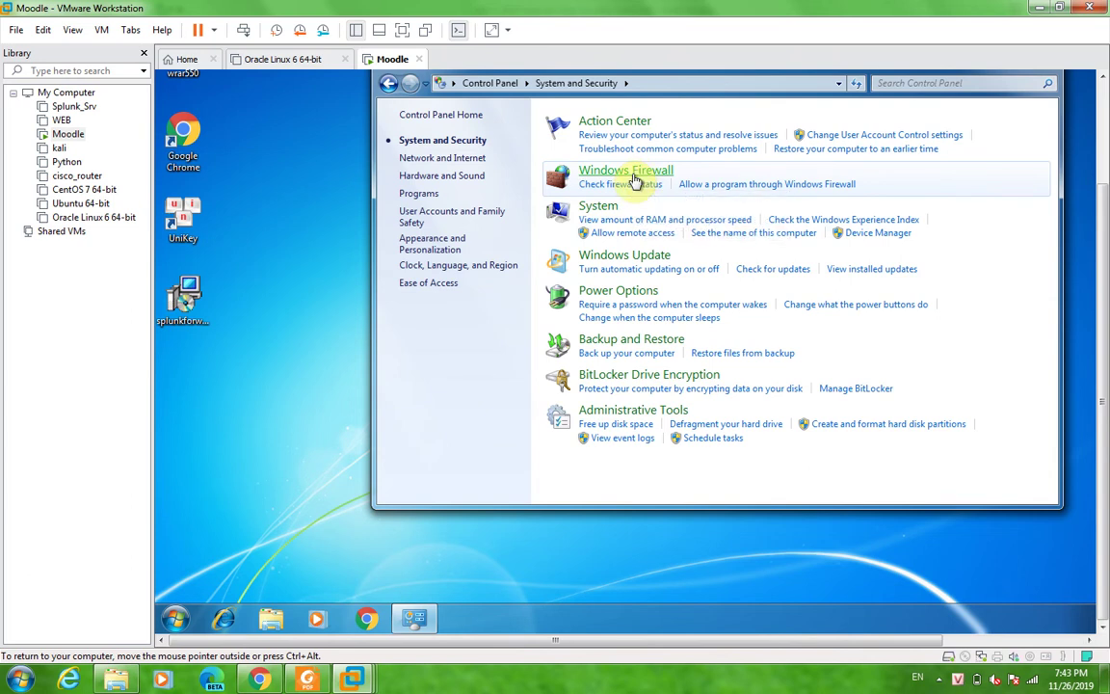
{"action": "left_click", "coordinate": [634, 174]}
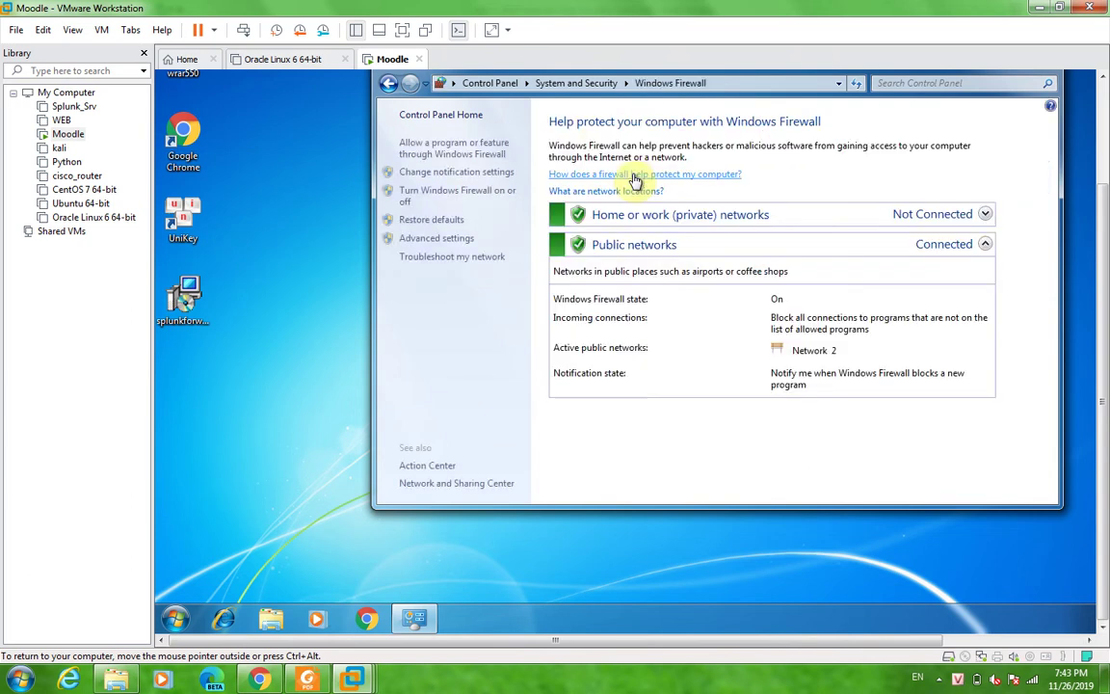
- Review the firewall details for home or work networks and the notification settings page, and return to the Windows Firewall overview
{"action": "left_click", "coordinate": [985, 215]}
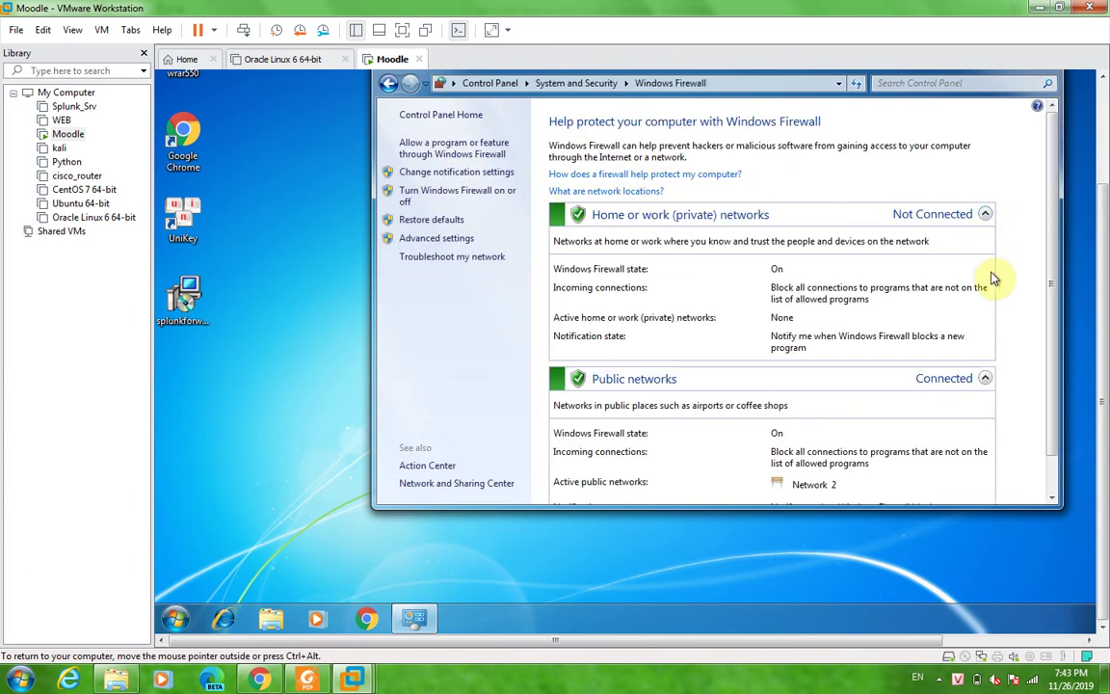
{"action": "left_click", "coordinate": [490, 176]}
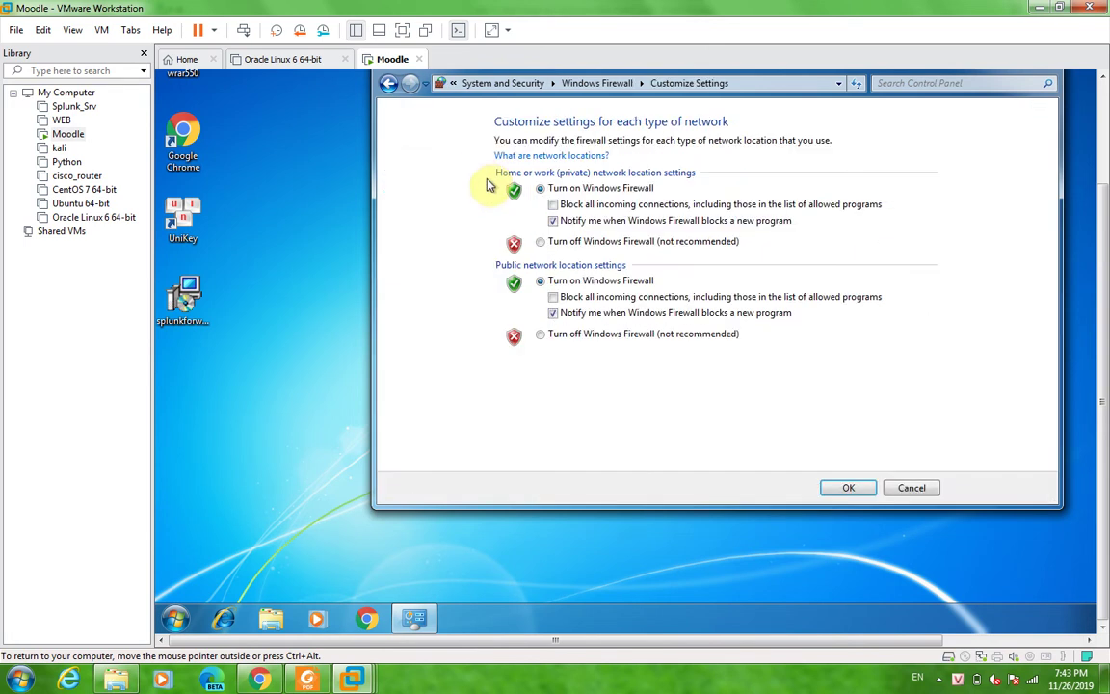
{"action": "left_click", "coordinate": [390, 85]}
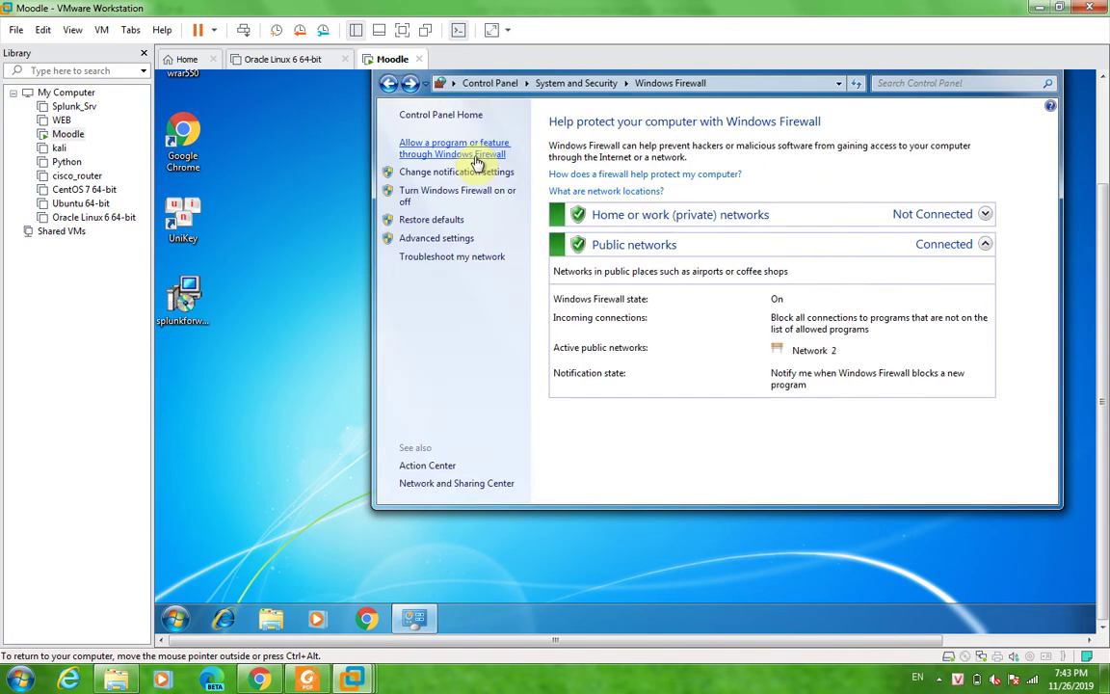
- Switch to the PDF guide in Foxit Reader and read firewall steps 3 to 5, through Advanced settings and the Inbound Rules instructions
{"action": "left_click", "coordinate": [318, 680]}
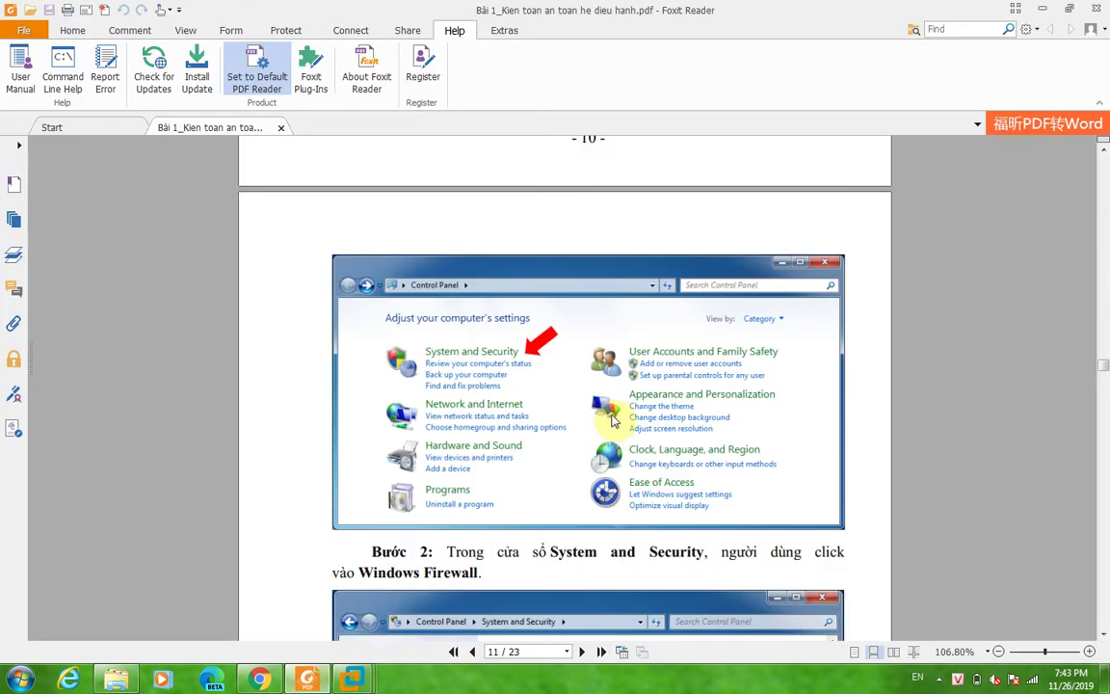
{"action": "scroll", "coordinate": [612, 415], "scroll_direction": "down", "scroll_amount": 10}
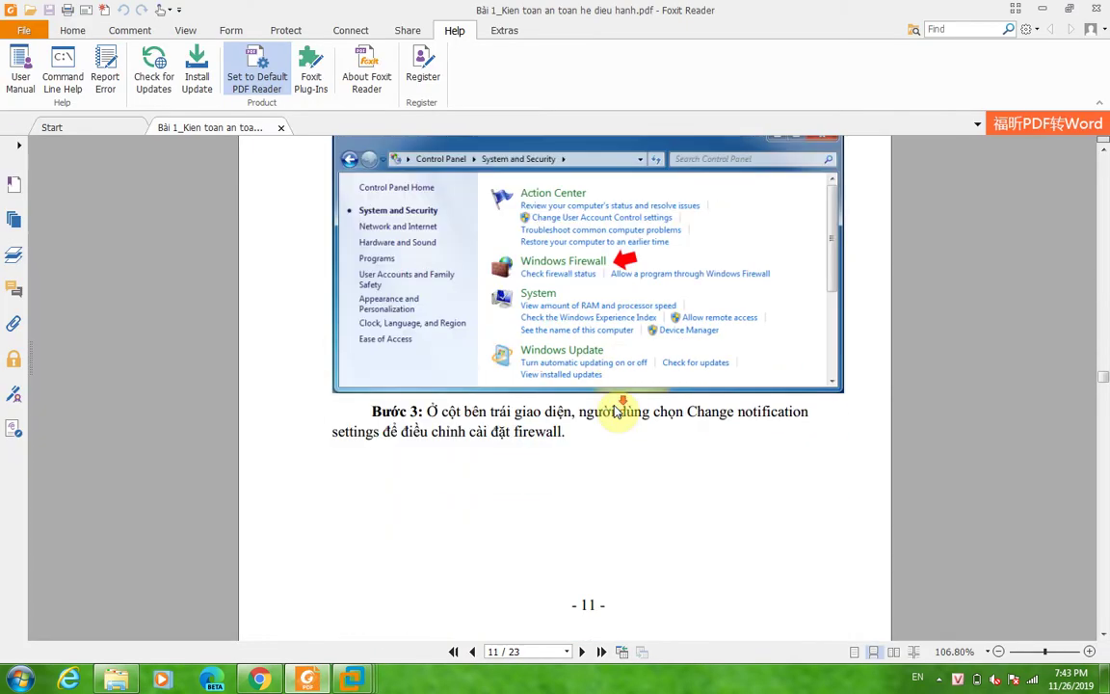
{"action": "scroll", "coordinate": [617, 409], "scroll_direction": "down", "scroll_amount": 2}
{"action": "scroll", "coordinate": [616, 409], "scroll_direction": "down", "scroll_amount": 8}
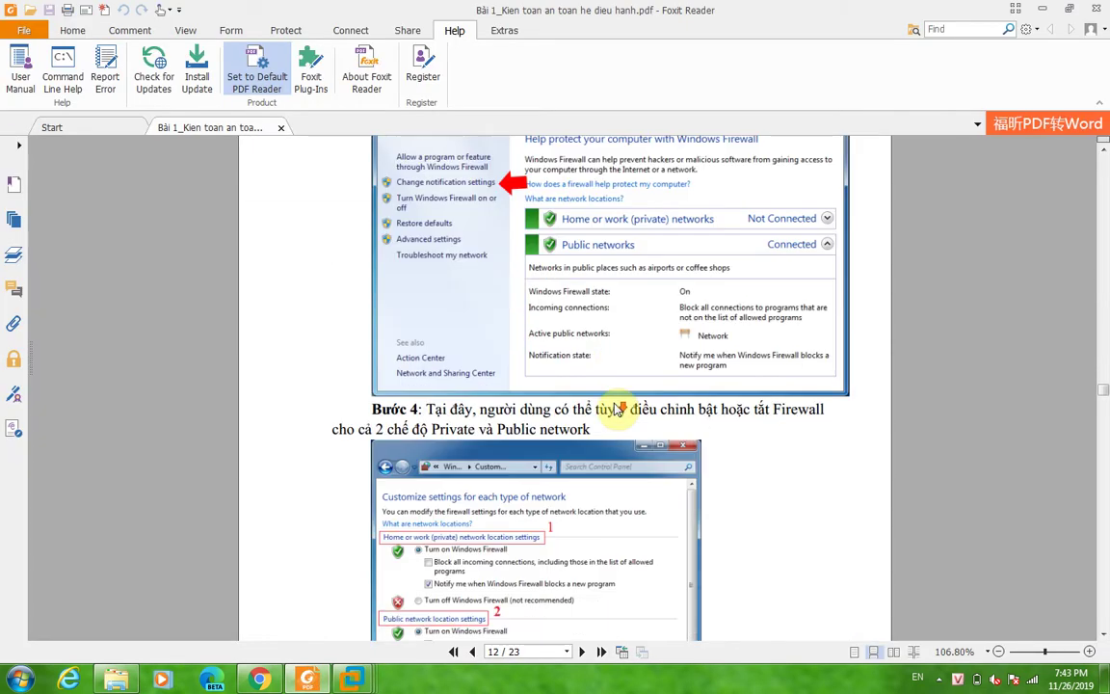
{"action": "scroll", "coordinate": [616, 409], "scroll_direction": "down", "scroll_amount": 2}
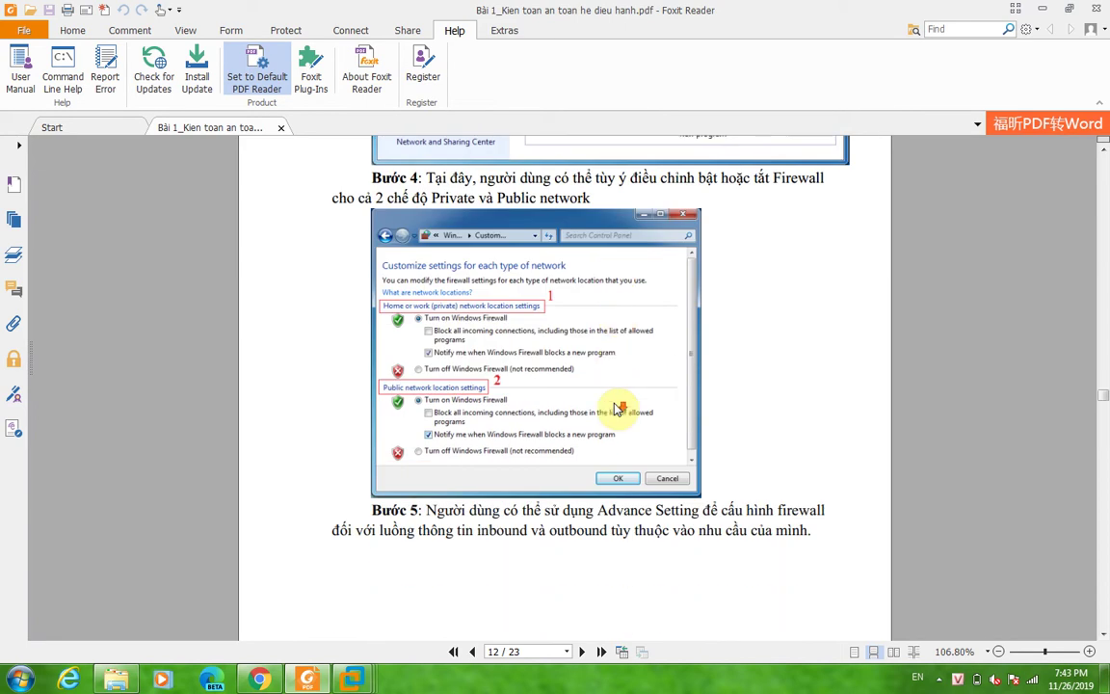
{"action": "scroll", "coordinate": [555, 435], "scroll_direction": "down", "scroll_amount": 3}
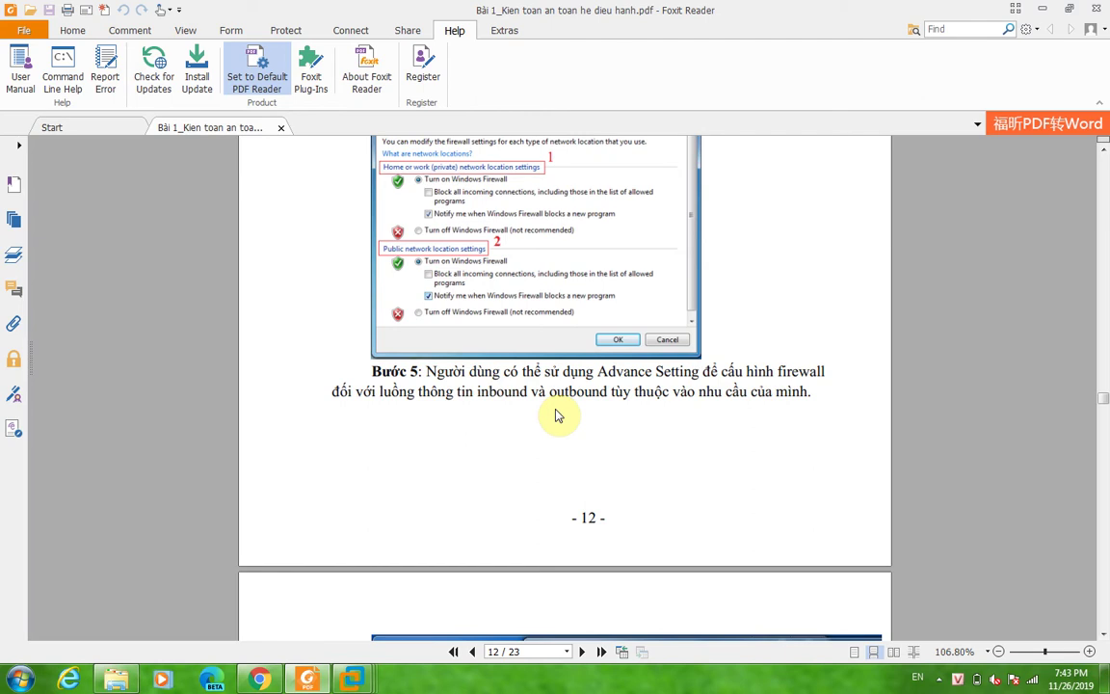
{"action": "scroll", "coordinate": [558, 421], "scroll_direction": "up", "scroll_amount": 1}
{"action": "scroll", "coordinate": [565, 408], "scroll_direction": "down", "scroll_amount": 7}
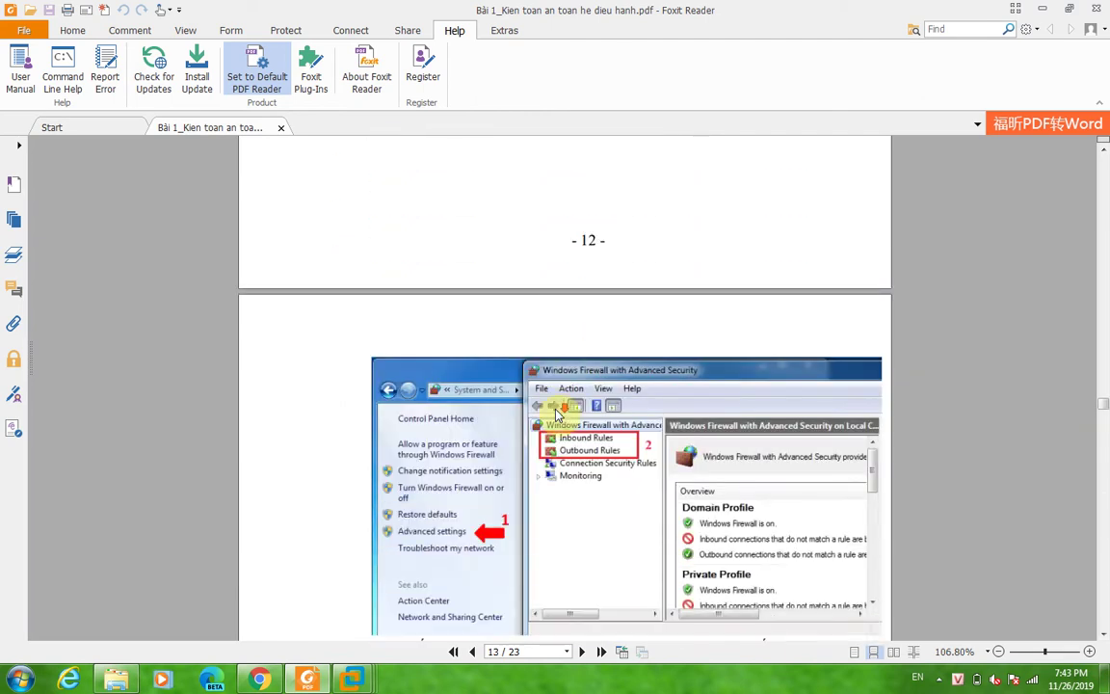
{"action": "scroll", "coordinate": [556, 415], "scroll_direction": "down", "scroll_amount": 2}
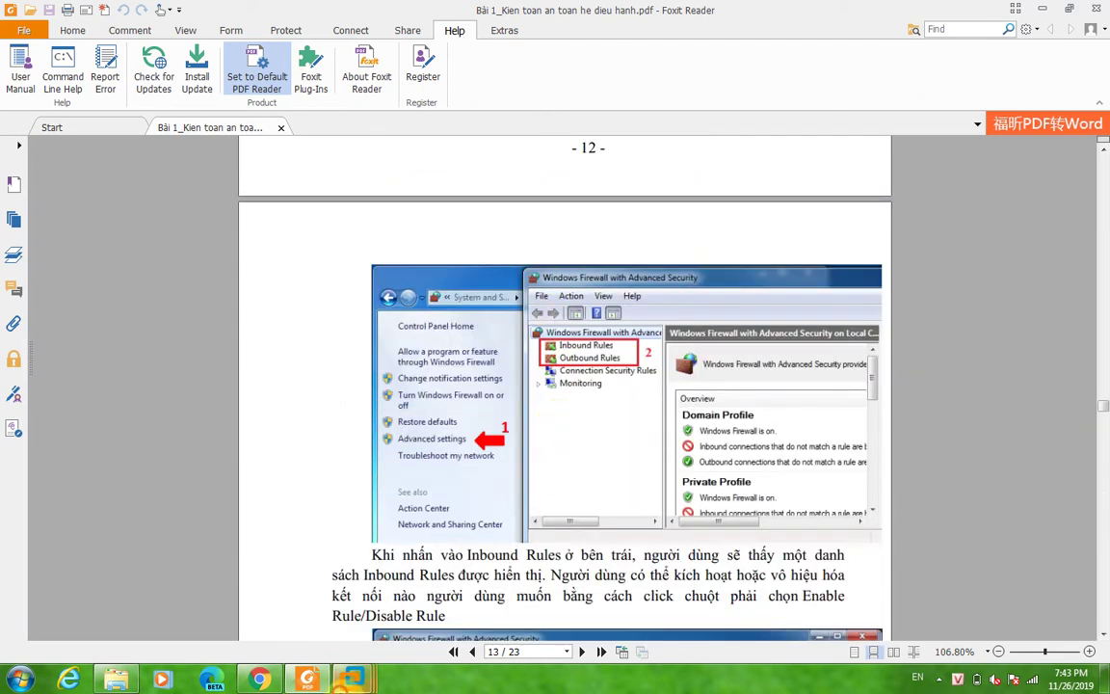
- Return to the Moodle virtual machine, open the firewall's advanced settings, and view the Inbound Rules and Outbound Rules lists
{"action": "mouse_move", "coordinate": [352, 678]}
{"action": "left_click", "coordinate": [513, 578]}
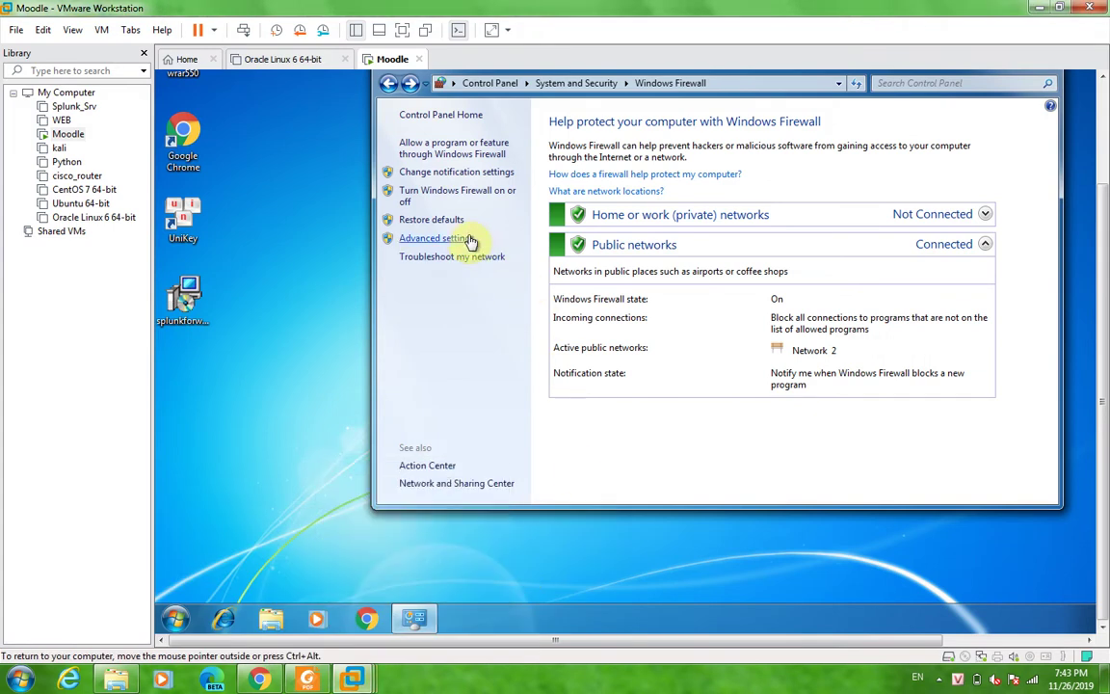
{"action": "left_click", "coordinate": [468, 239]}
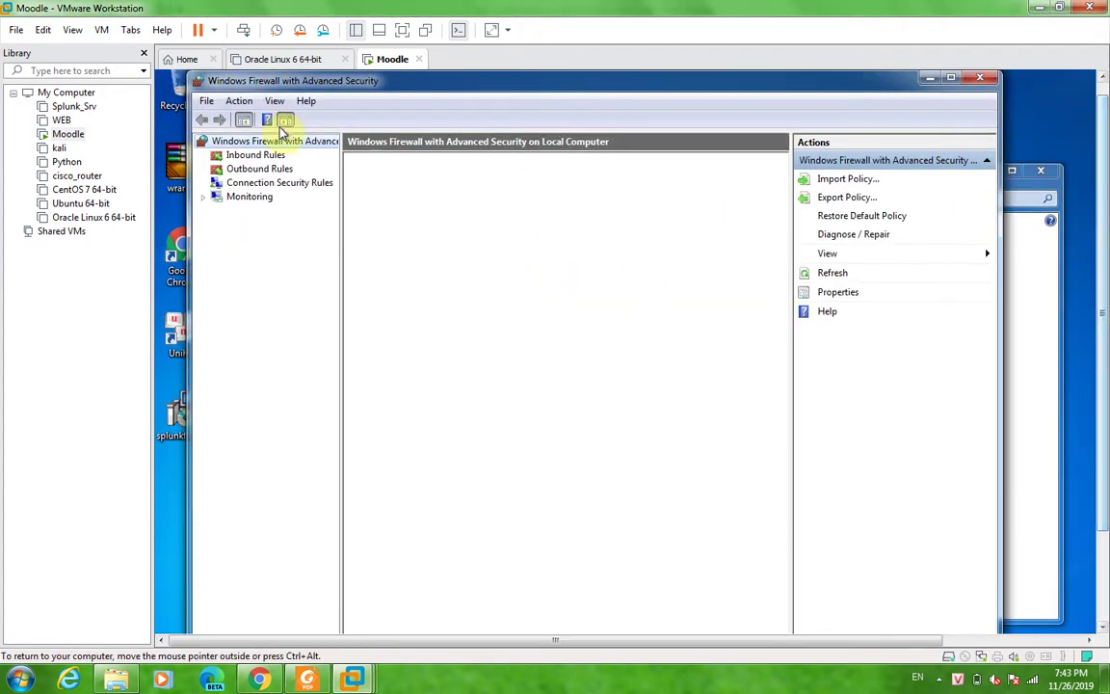
{"action": "left_click", "coordinate": [251, 154]}
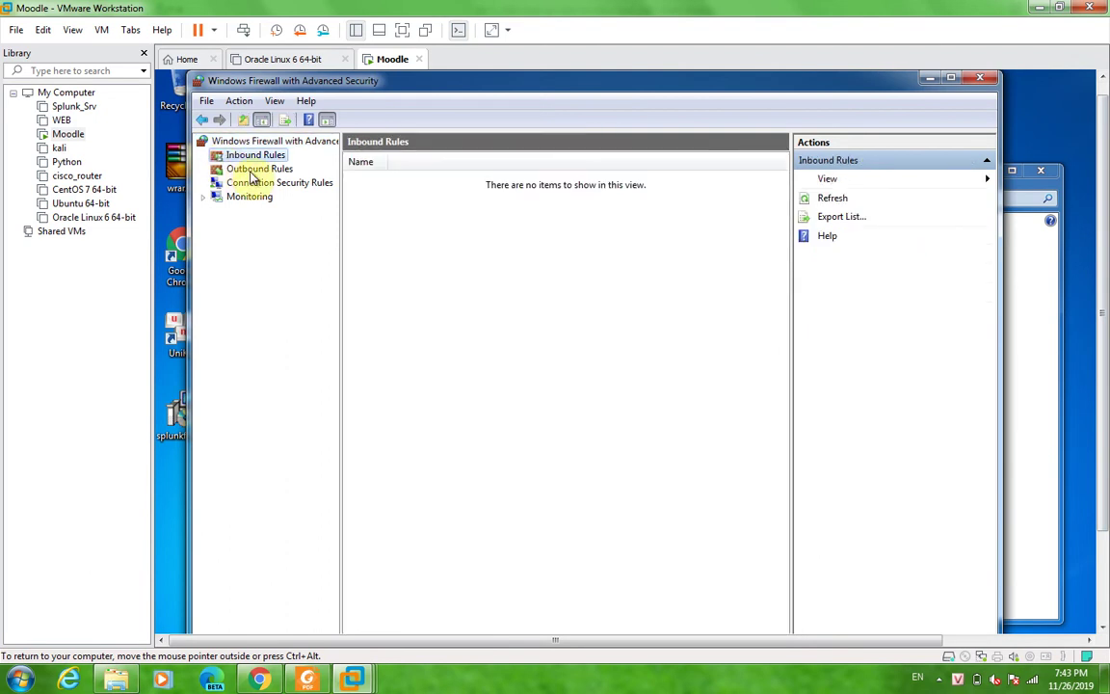
{"action": "left_click", "coordinate": [255, 171]}
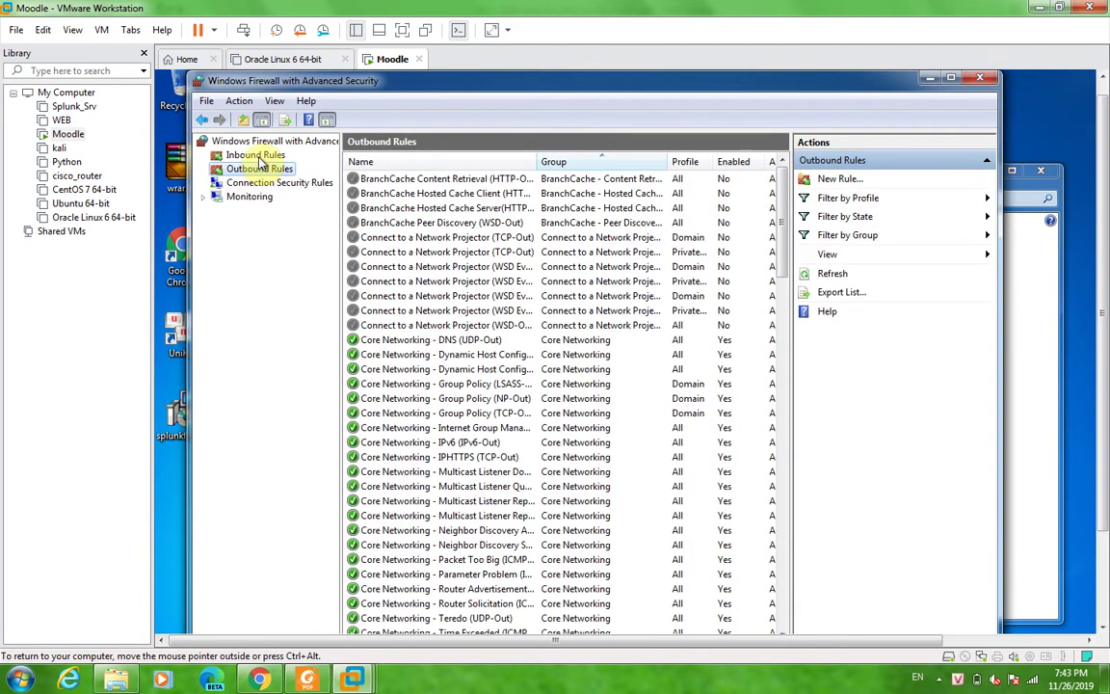
{"action": "left_click", "coordinate": [256, 157]}
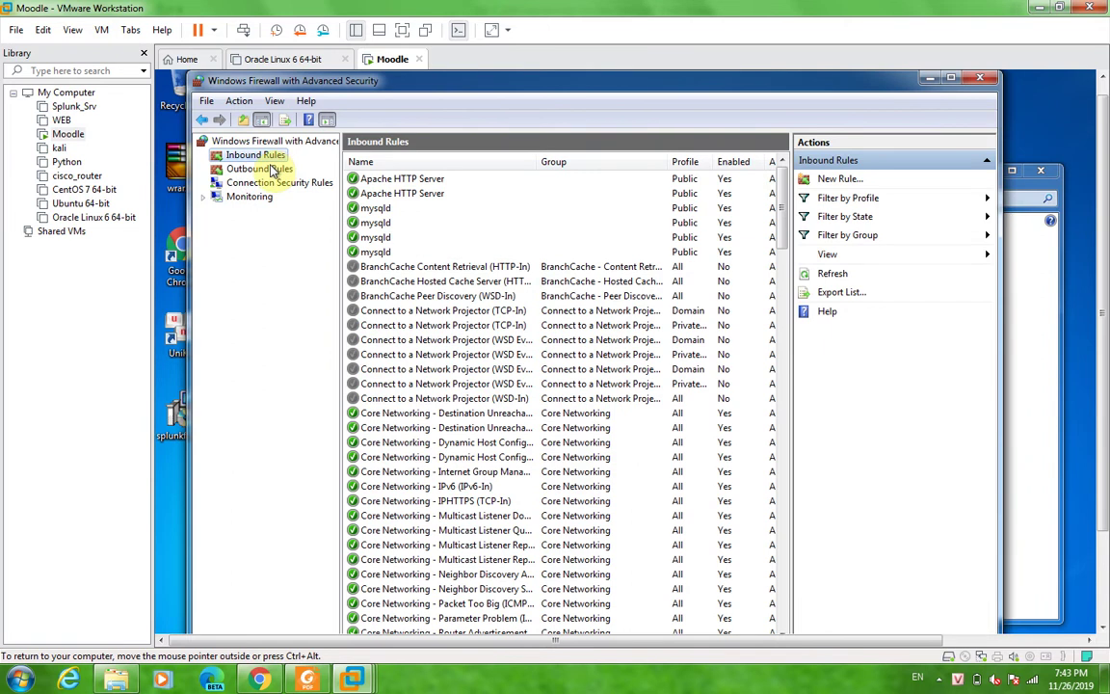
{"action": "left_click", "coordinate": [274, 170]}
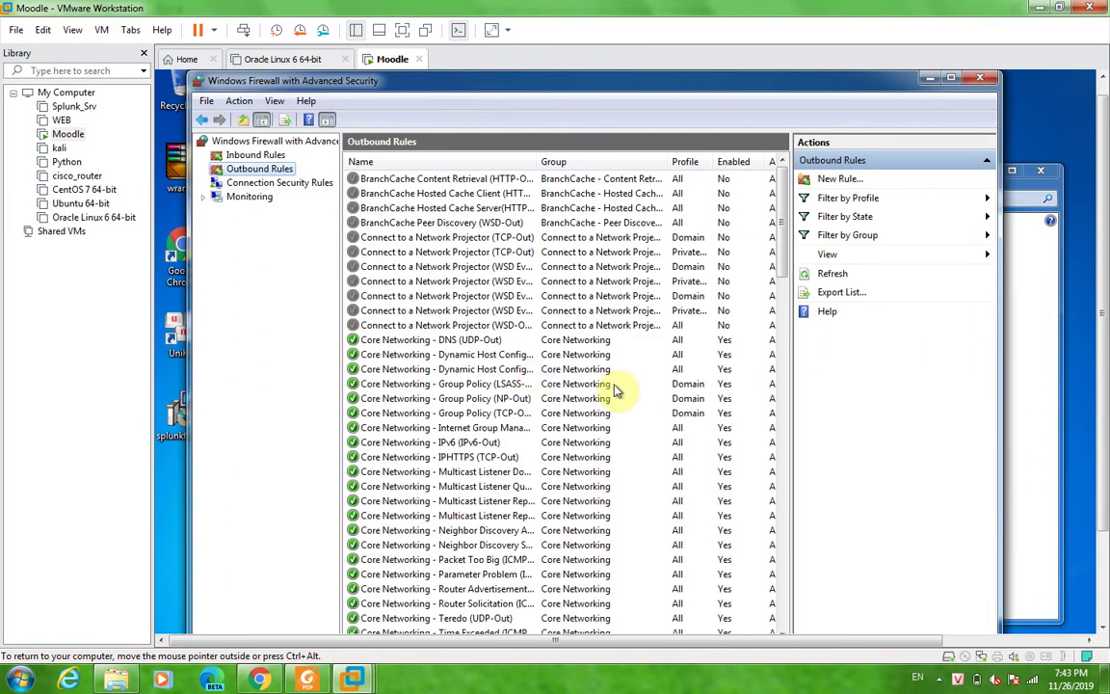
- Switch to the PDF guide and read how to enable or disable inbound and outbound rules
{"action": "left_click", "coordinate": [307, 682]}
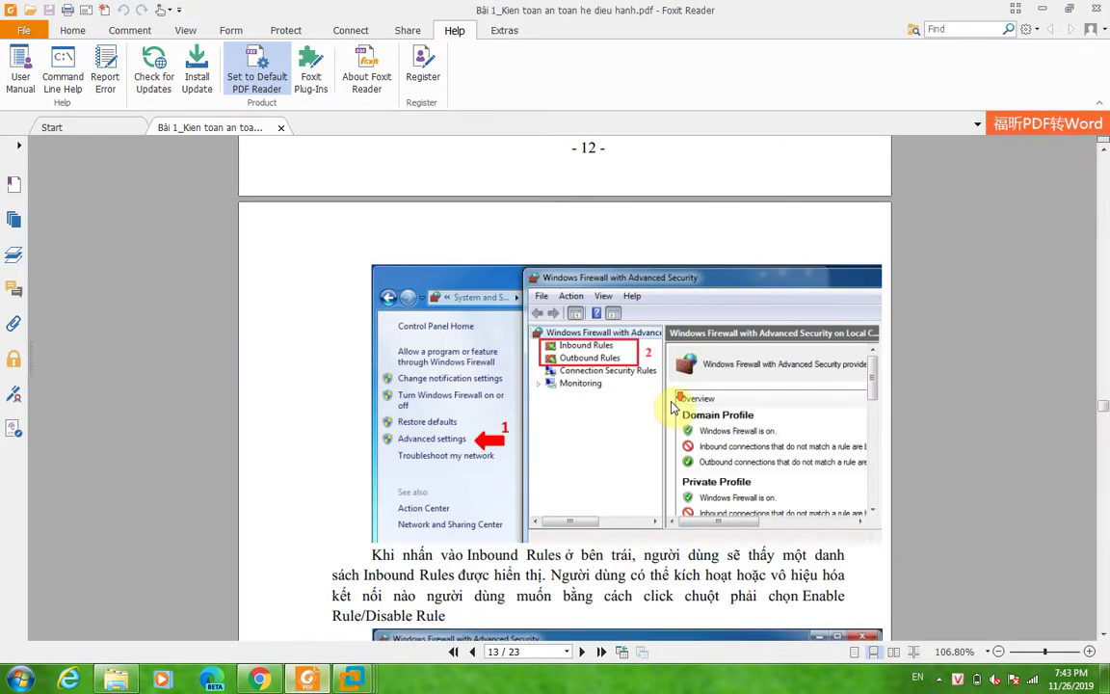
{"action": "scroll", "coordinate": [674, 400], "scroll_direction": "down", "scroll_amount": 6}
{"action": "scroll", "coordinate": [674, 398], "scroll_direction": "down", "scroll_amount": 1}
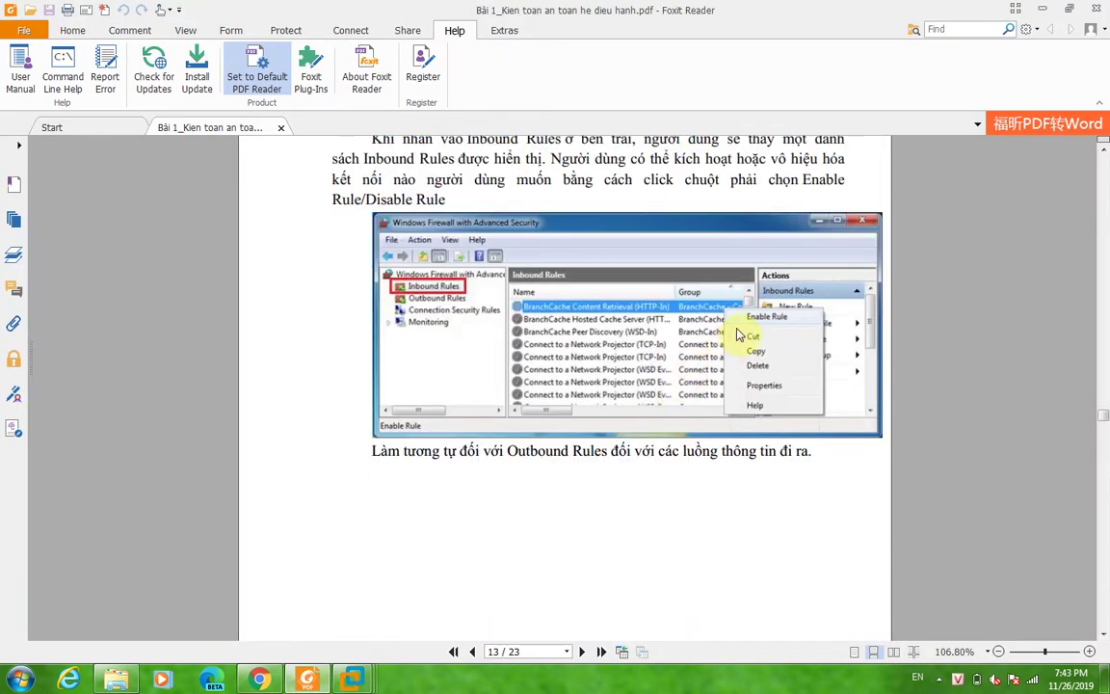
{"action": "scroll", "coordinate": [626, 304], "scroll_direction": "up", "scroll_amount": 2}
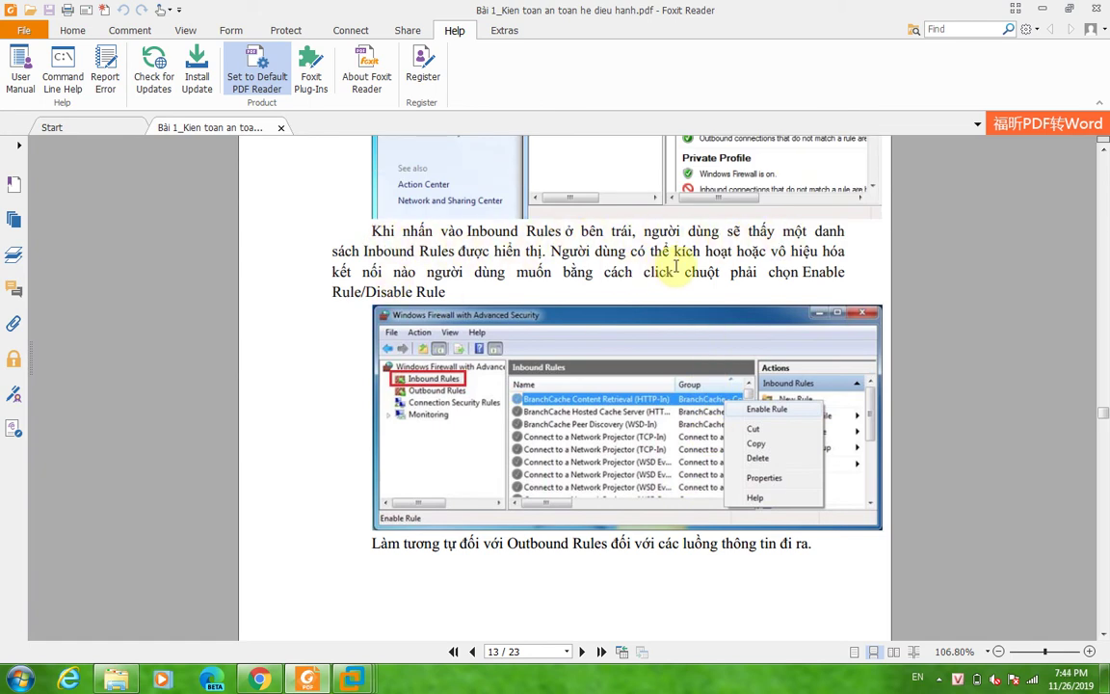
{"action": "scroll", "coordinate": [438, 278], "scroll_direction": "down", "scroll_amount": 6}
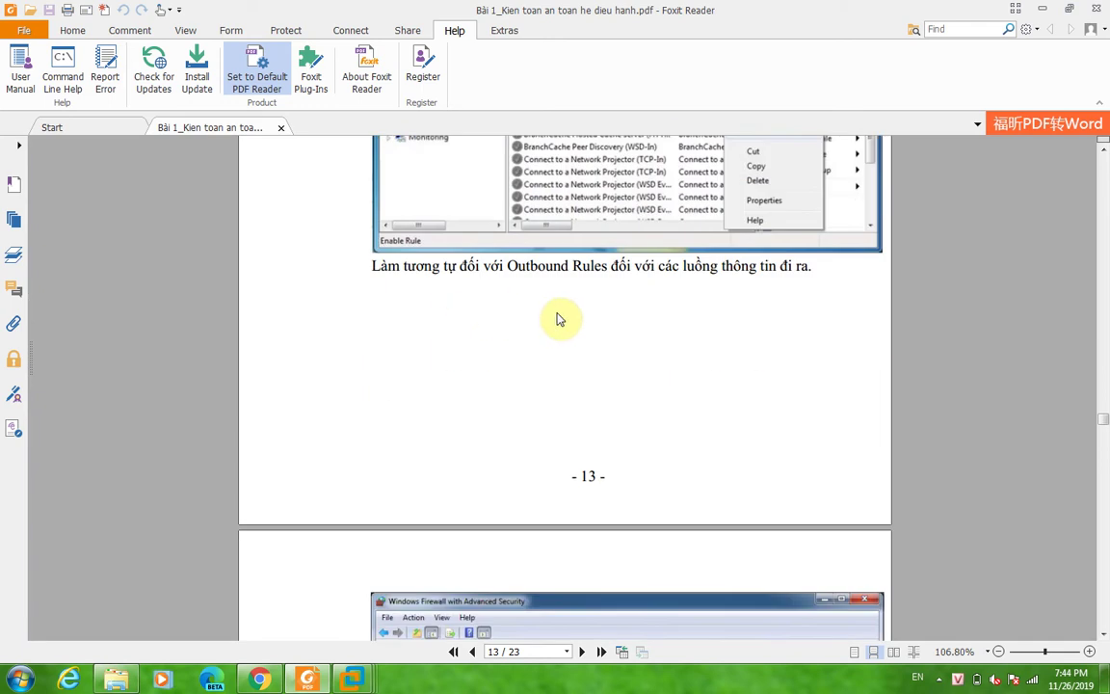
{"action": "scroll", "coordinate": [559, 323], "scroll_direction": "up", "scroll_amount": 4}
- Back in the Moodle virtual machine, view the Inbound Rules and check the actions available for the BranchCache Content Retrieval (HTTP-In) rule
{"action": "mouse_move", "coordinate": [352, 679]}
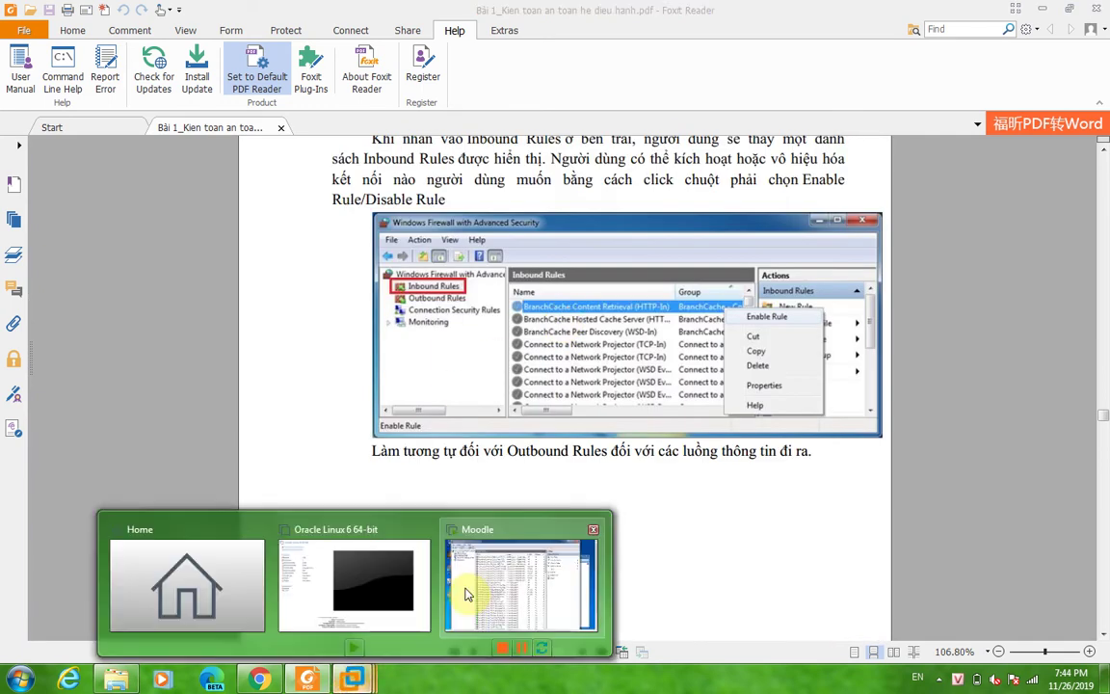
{"action": "left_click", "coordinate": [481, 525]}
{"action": "left_click", "coordinate": [270, 156]}
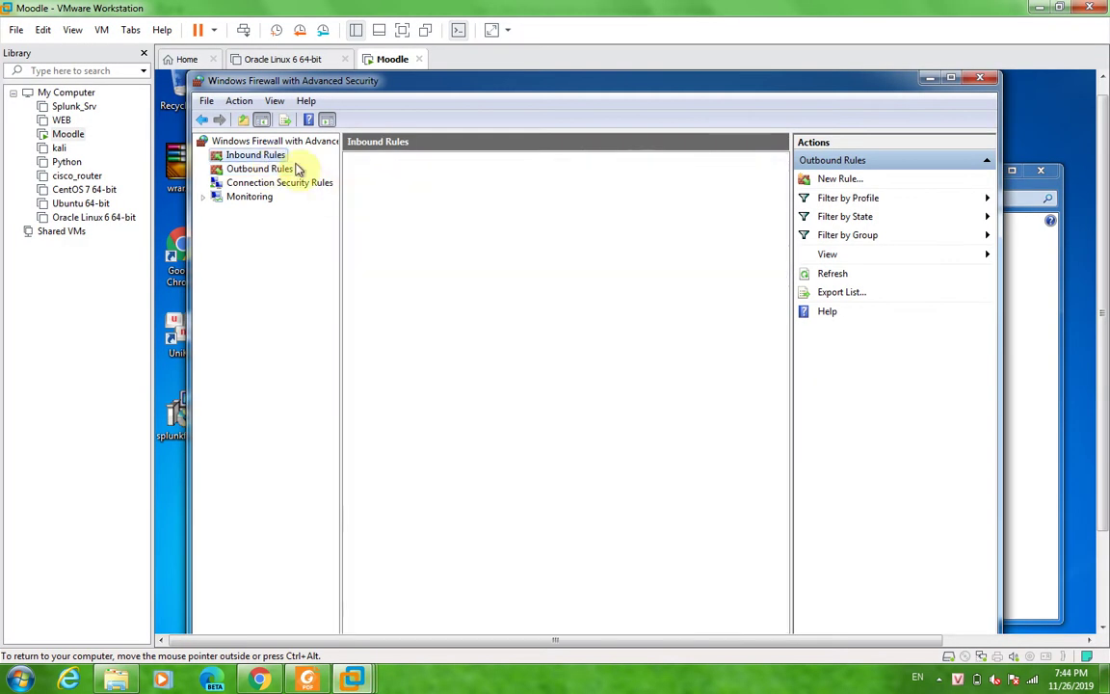
{"action": "right_click", "coordinate": [417, 270]}
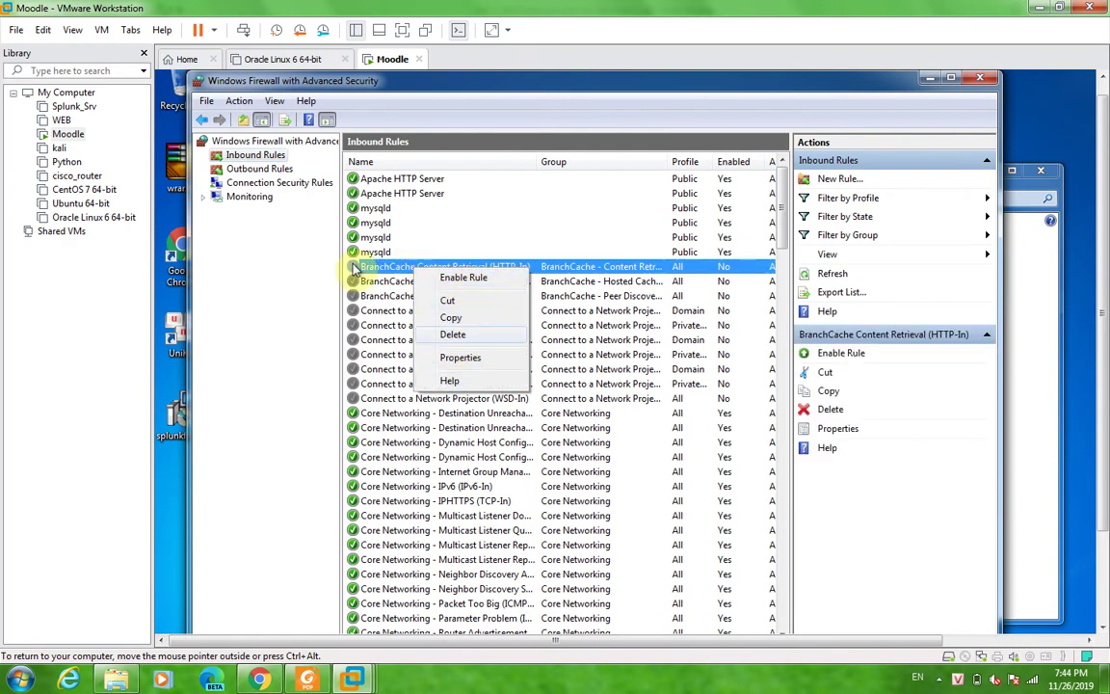
{"action": "left_click", "coordinate": [449, 207]}
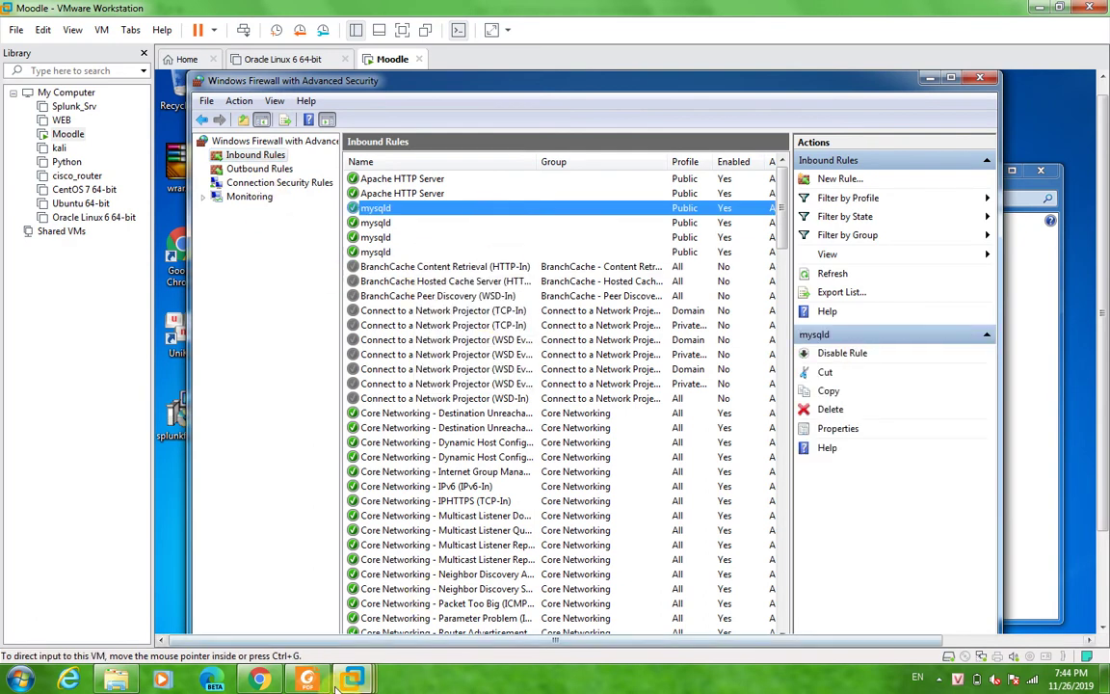
- Read the guide's sections on restoring firewall defaults and on creating an outbound rule that cuts an application's Internet connection
{"action": "left_click", "coordinate": [339, 680]}
{"action": "scroll", "coordinate": [597, 455], "scroll_direction": "down", "scroll_amount": 5}
{"action": "scroll", "coordinate": [598, 455], "scroll_direction": "down", "scroll_amount": 8}
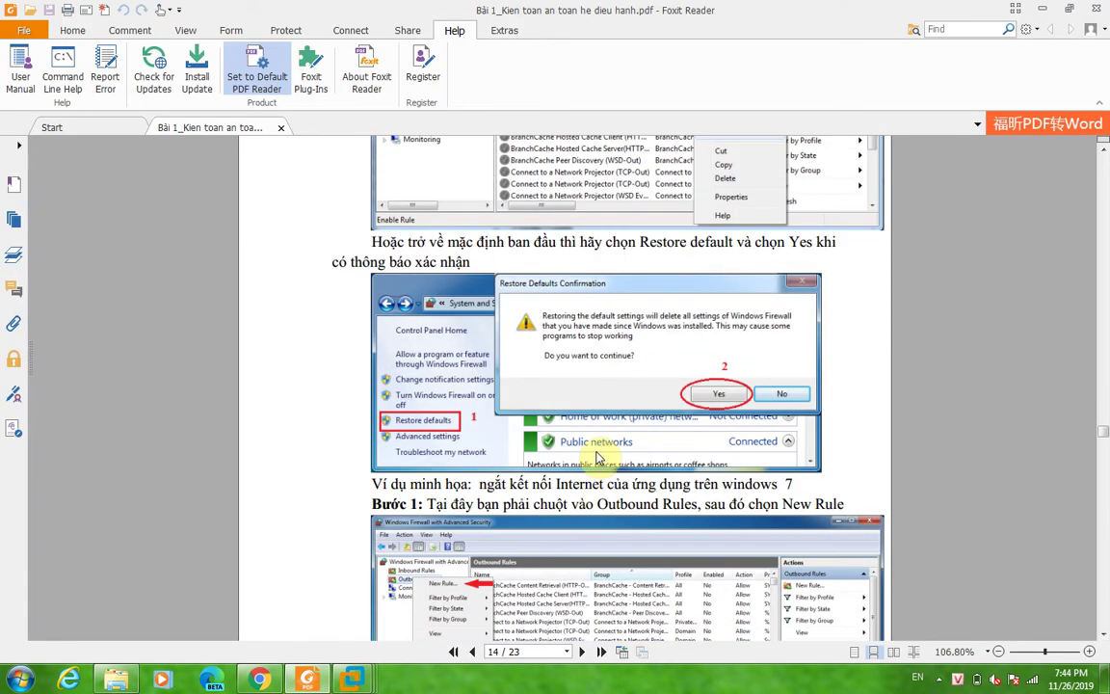
{"action": "scroll", "coordinate": [597, 458], "scroll_direction": "up", "scroll_amount": 2}
{"action": "scroll", "coordinate": [597, 458], "scroll_direction": "down", "scroll_amount": 2}
{"action": "scroll", "coordinate": [569, 425], "scroll_direction": "down", "scroll_amount": 3}
{"action": "scroll", "coordinate": [625, 287], "scroll_direction": "down", "scroll_amount": 3}
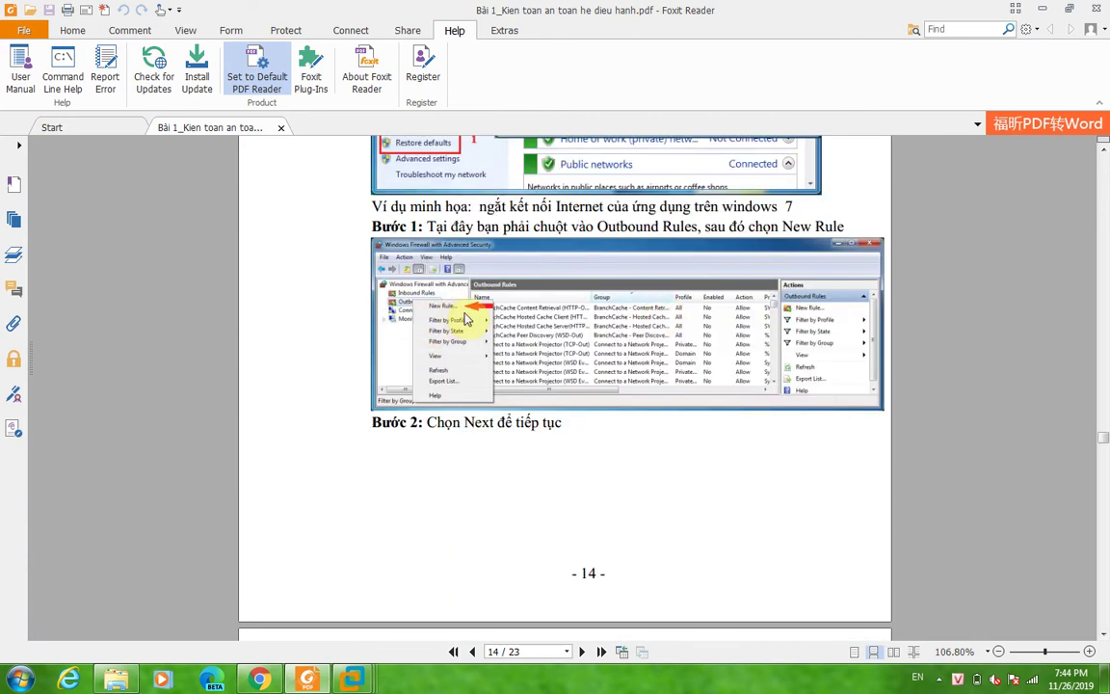
{"action": "scroll", "coordinate": [468, 318], "scroll_direction": "up", "scroll_amount": 1}
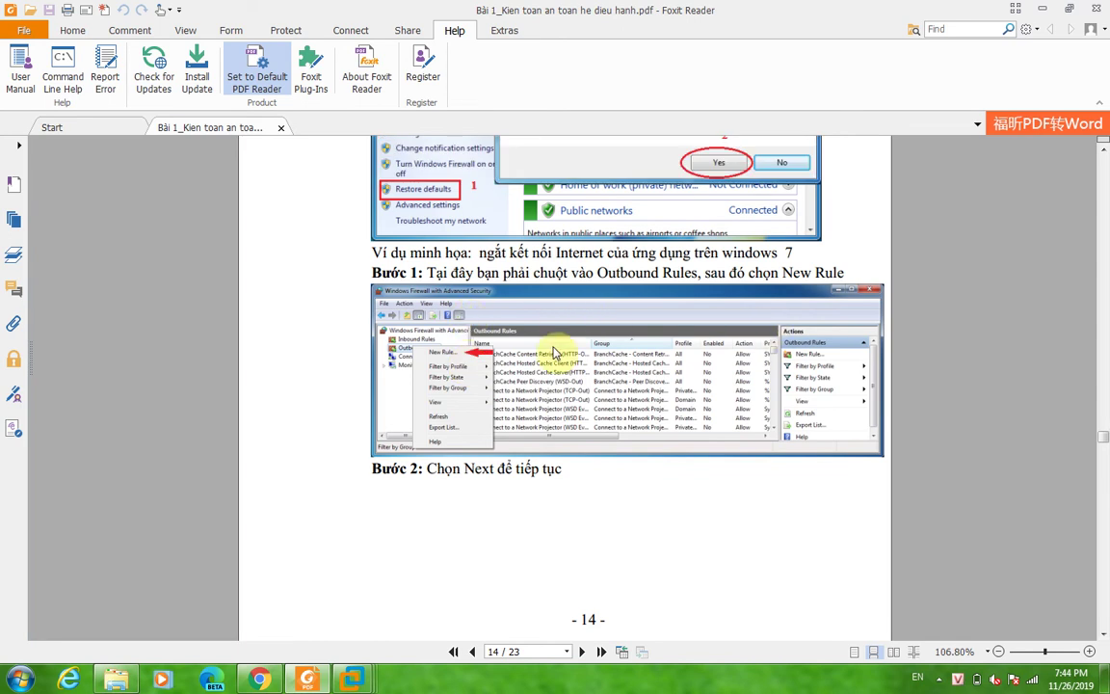
{"action": "scroll", "coordinate": [550, 350], "scroll_direction": "down", "scroll_amount": 8}
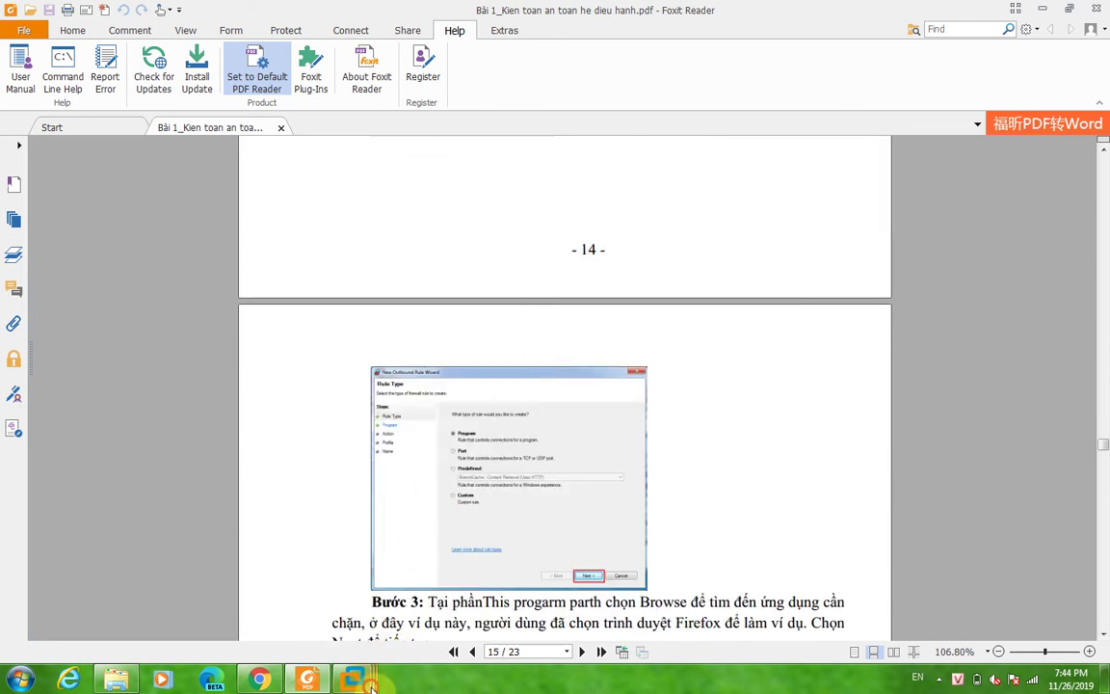
- In the Moodle virtual machine, start creating a new rule under Outbound Rules
{"action": "mouse_move", "coordinate": [374, 682]}
{"action": "left_click", "coordinate": [503, 584]}
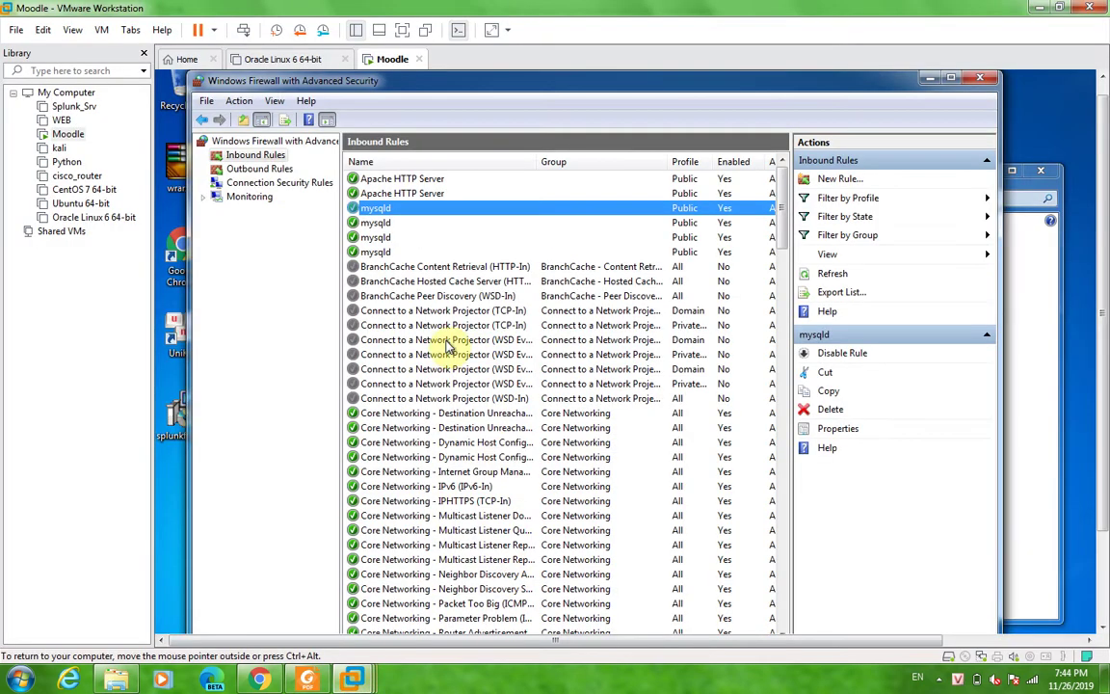
{"action": "left_click", "coordinate": [272, 174]}
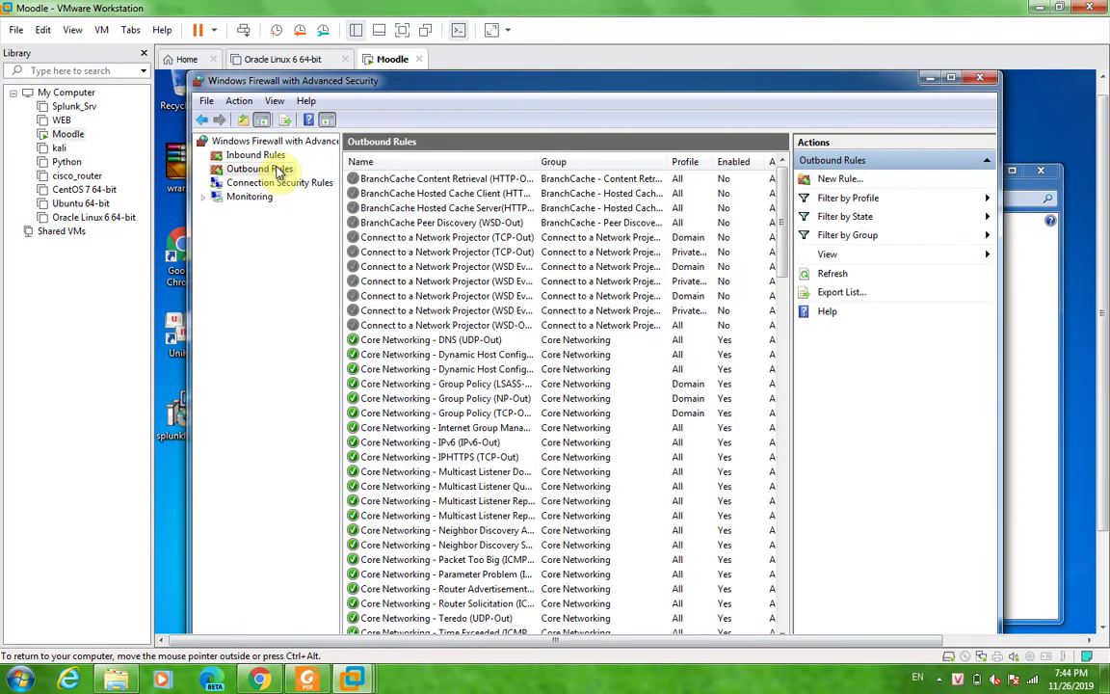
{"action": "right_click", "coordinate": [265, 175]}
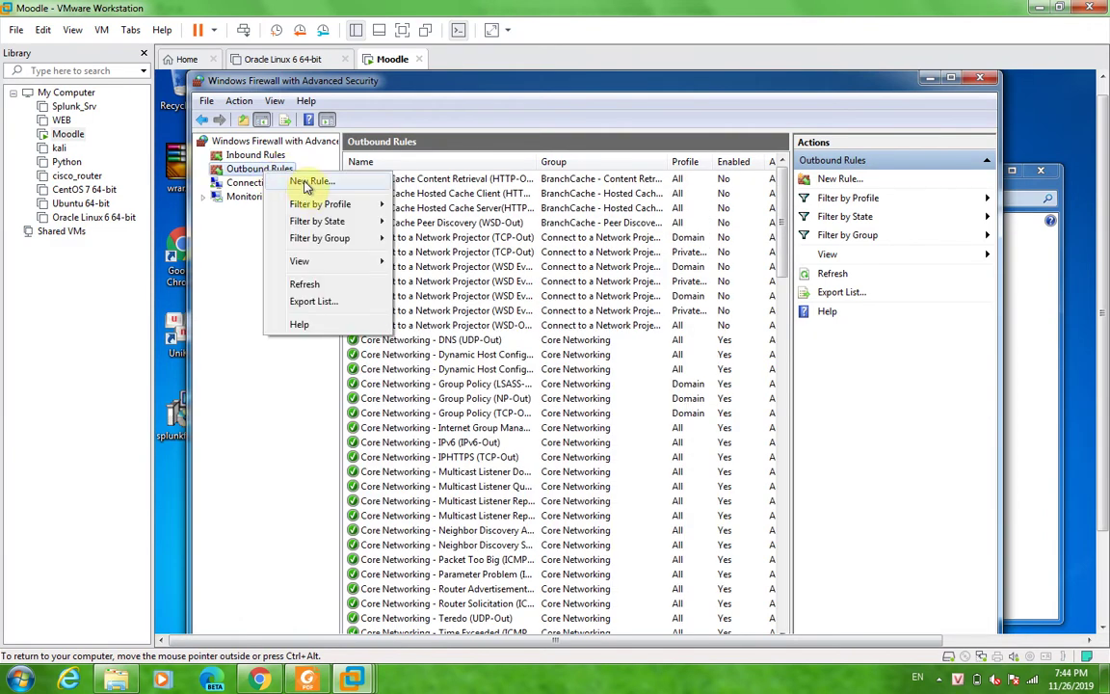
{"action": "left_click", "coordinate": [308, 182]}
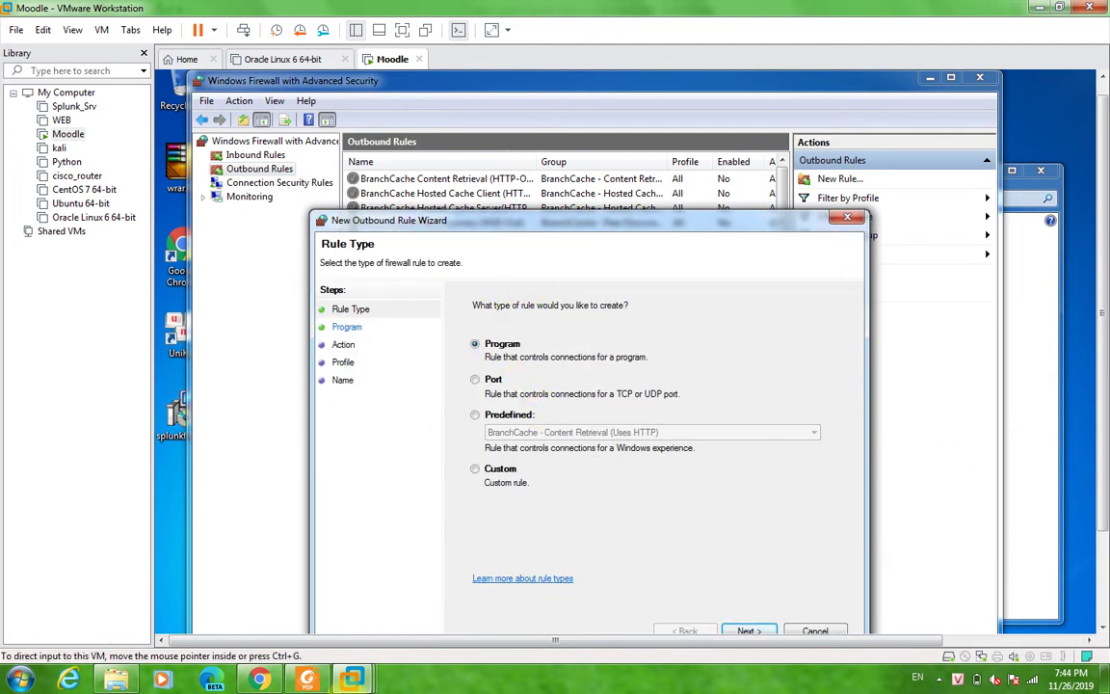
- Read the guide's steps 3 and 4 on choosing the program path and blocking the connection, and return to the virtual machine's rule wizard
{"action": "left_click", "coordinate": [278, 680]}
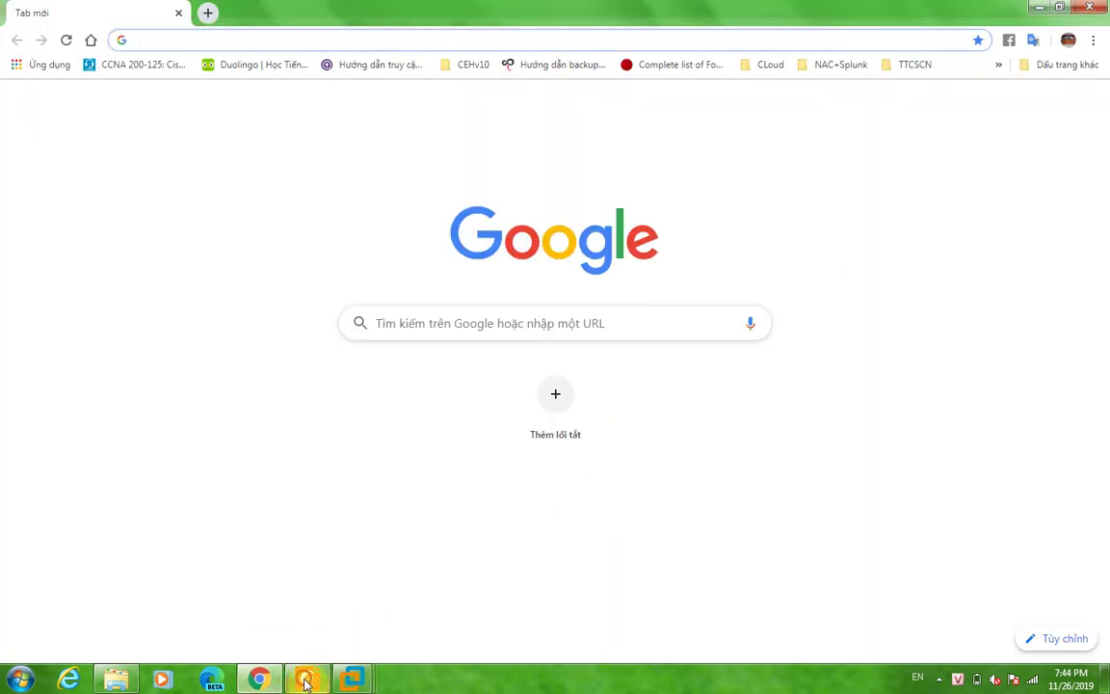
{"action": "key", "text": "alt+Tab"}
{"action": "scroll", "coordinate": [682, 466], "scroll_direction": "down", "scroll_amount": 1}
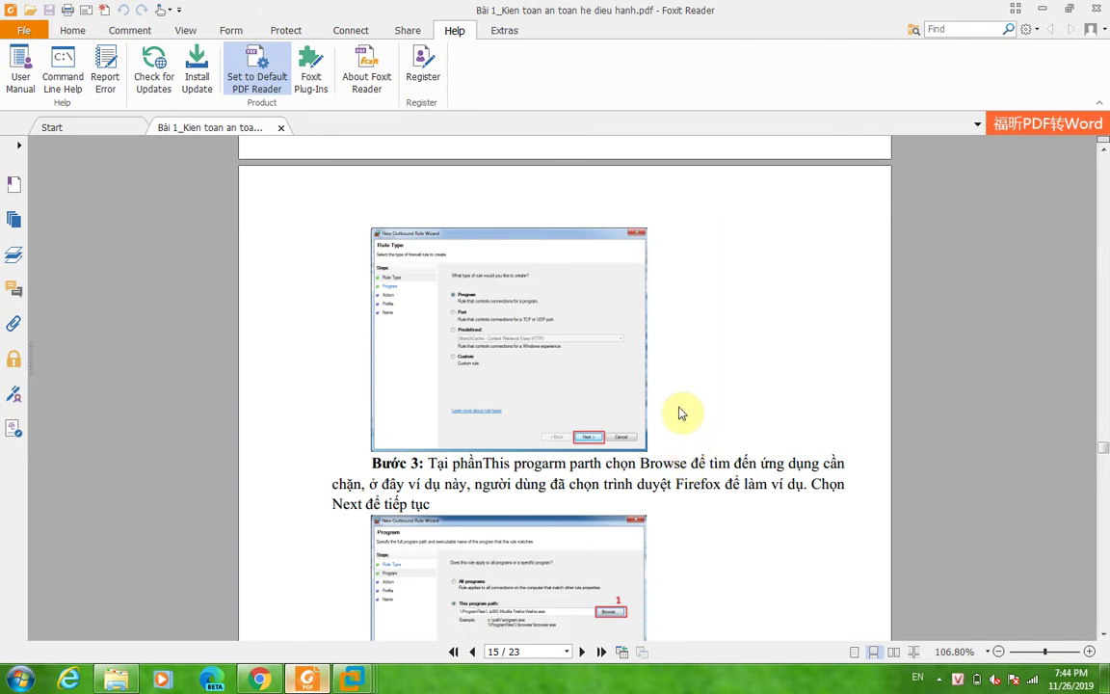
{"action": "scroll", "coordinate": [680, 409], "scroll_direction": "down", "scroll_amount": 4}
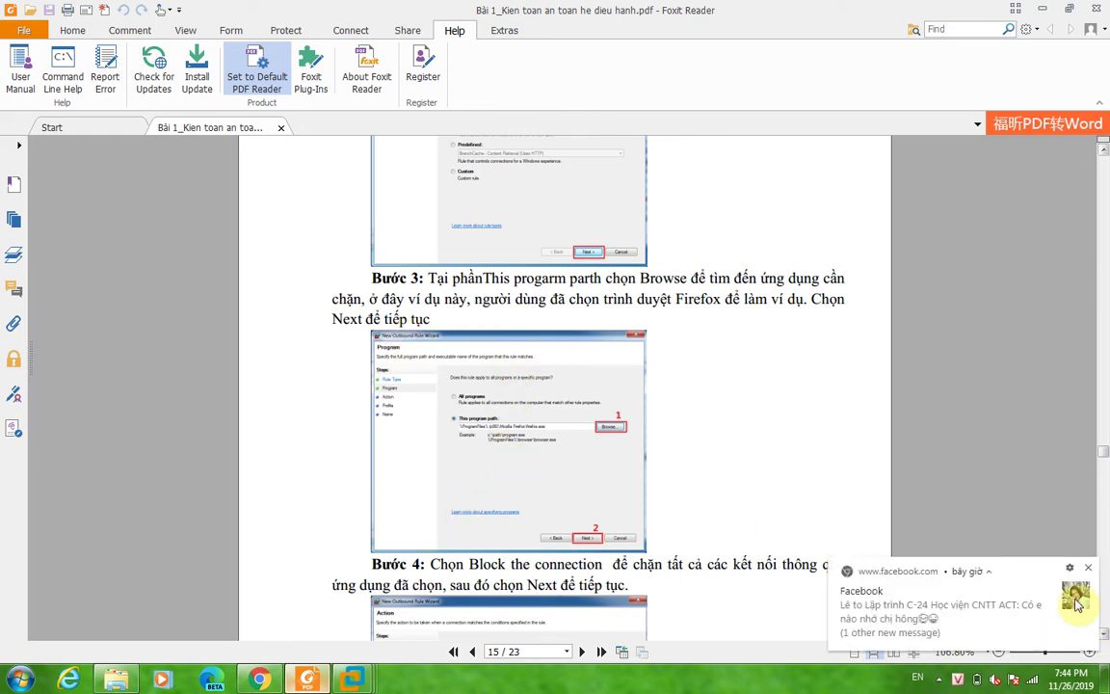
{"action": "left_click", "coordinate": [1090, 568]}
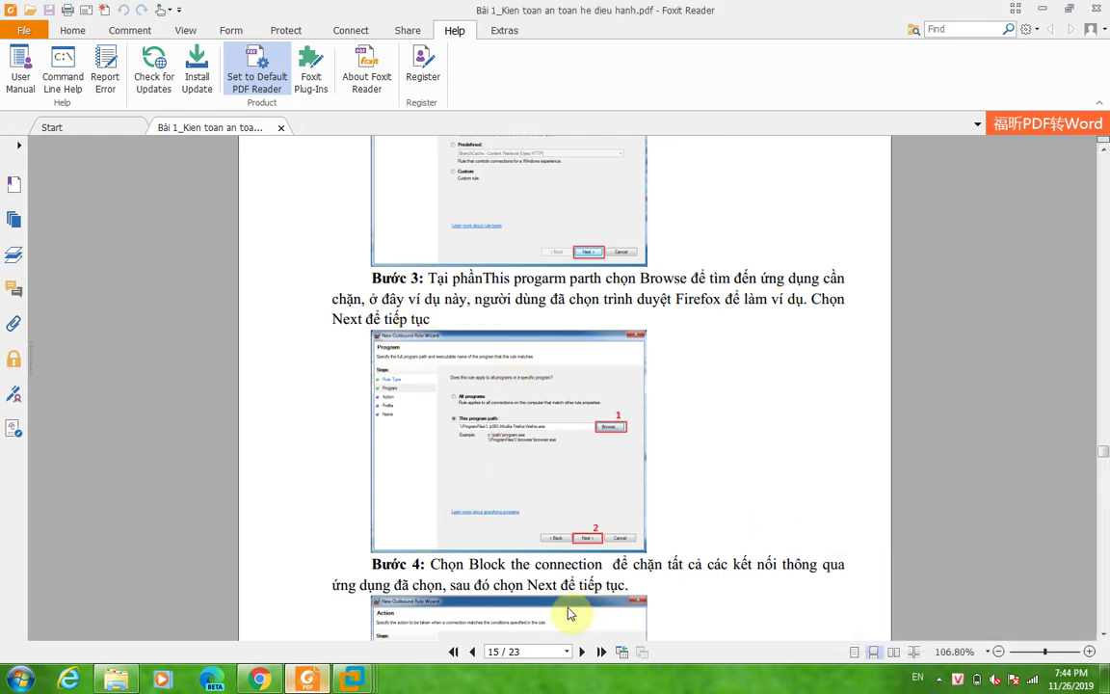
{"action": "mouse_move", "coordinate": [354, 679]}
{"action": "left_click", "coordinate": [495, 645]}
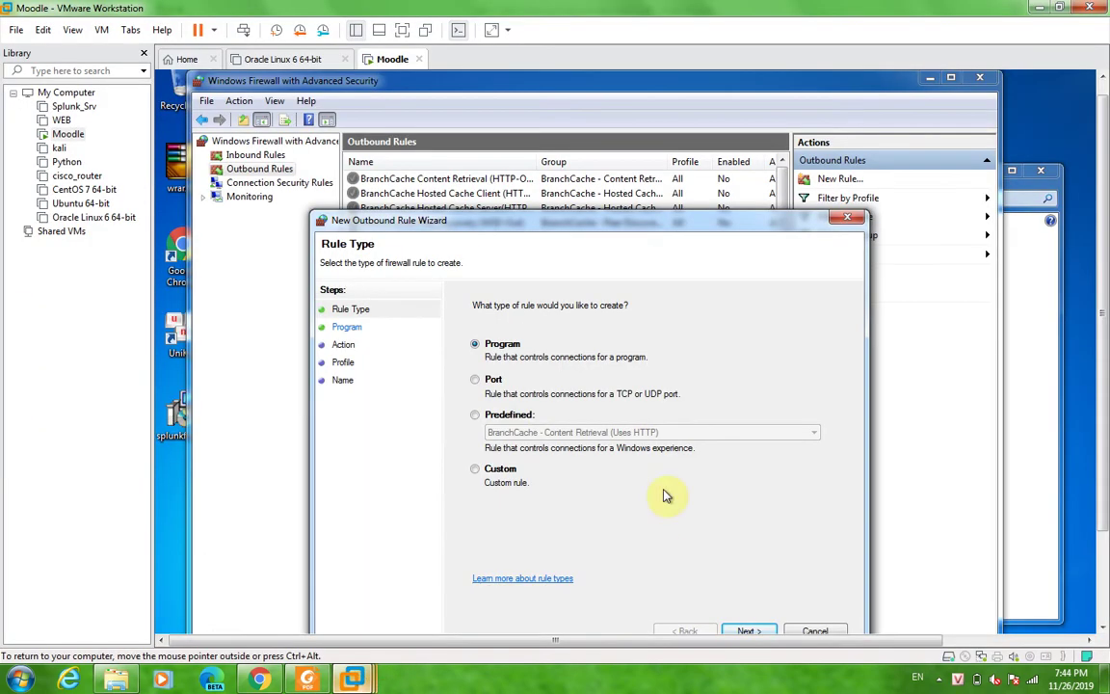
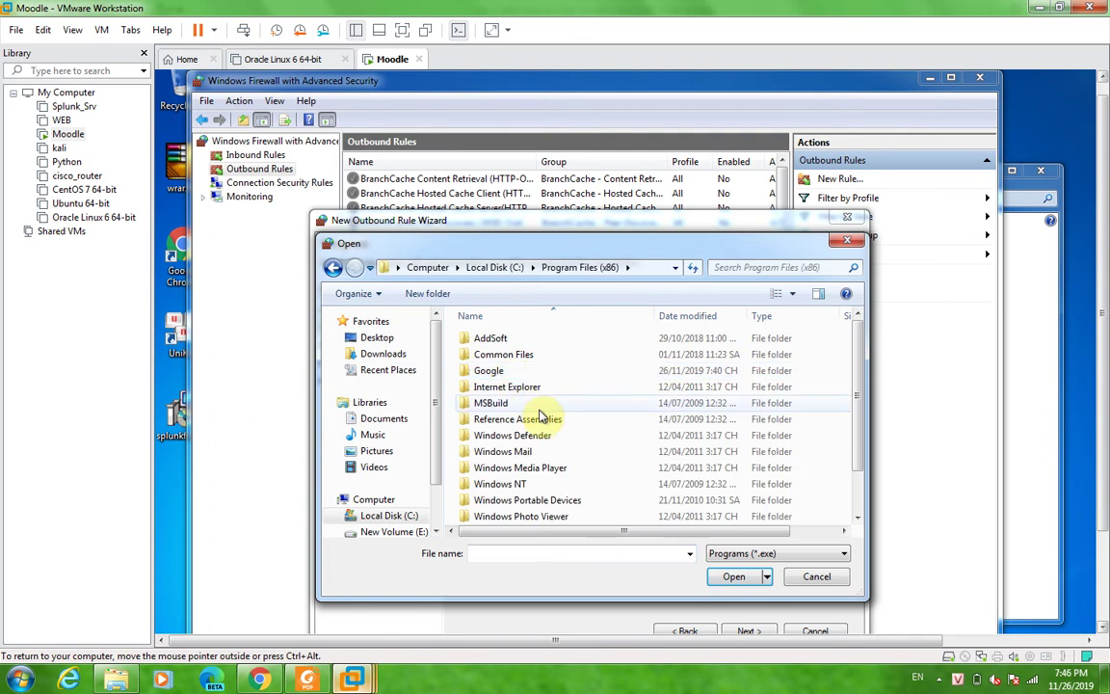
- Set the outbound rule's program path to chrome.exe from Program Files (x86)\Google\Chrome\Application
{"action": "scroll", "coordinate": [560, 422], "scroll_direction": "up", "scroll_amount": 1}
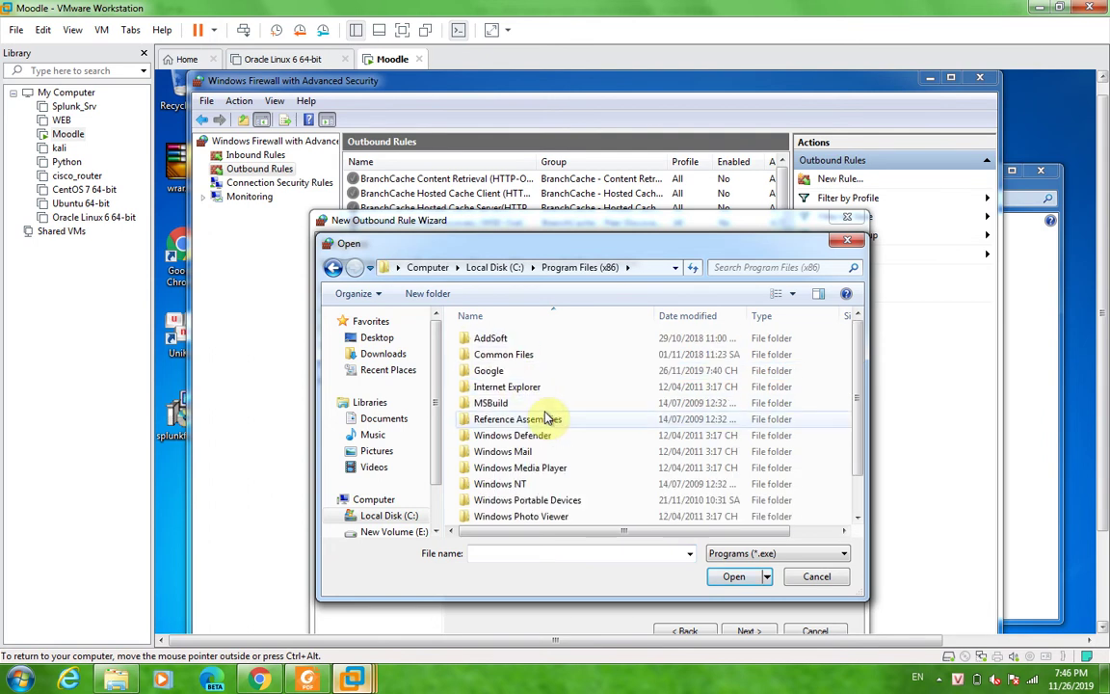
{"action": "left_click", "coordinate": [499, 376]}
{"action": "double_click", "coordinate": [503, 376]}
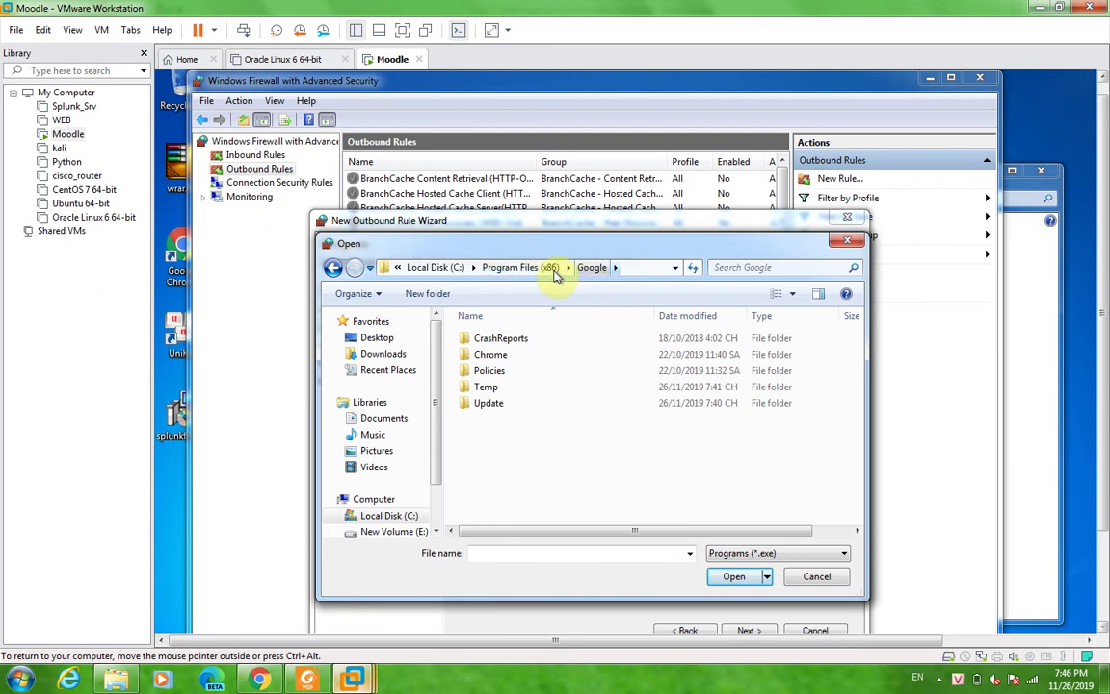
{"action": "double_click", "coordinate": [492, 356]}
{"action": "double_click", "coordinate": [519, 339]}
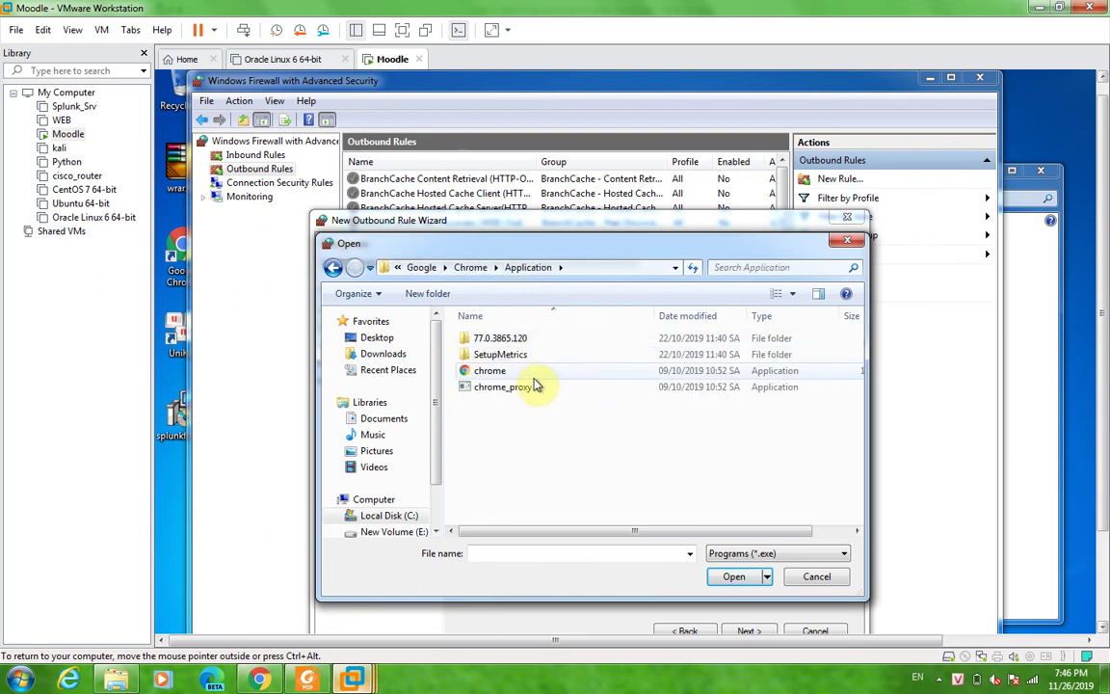
{"action": "left_click", "coordinate": [511, 372]}
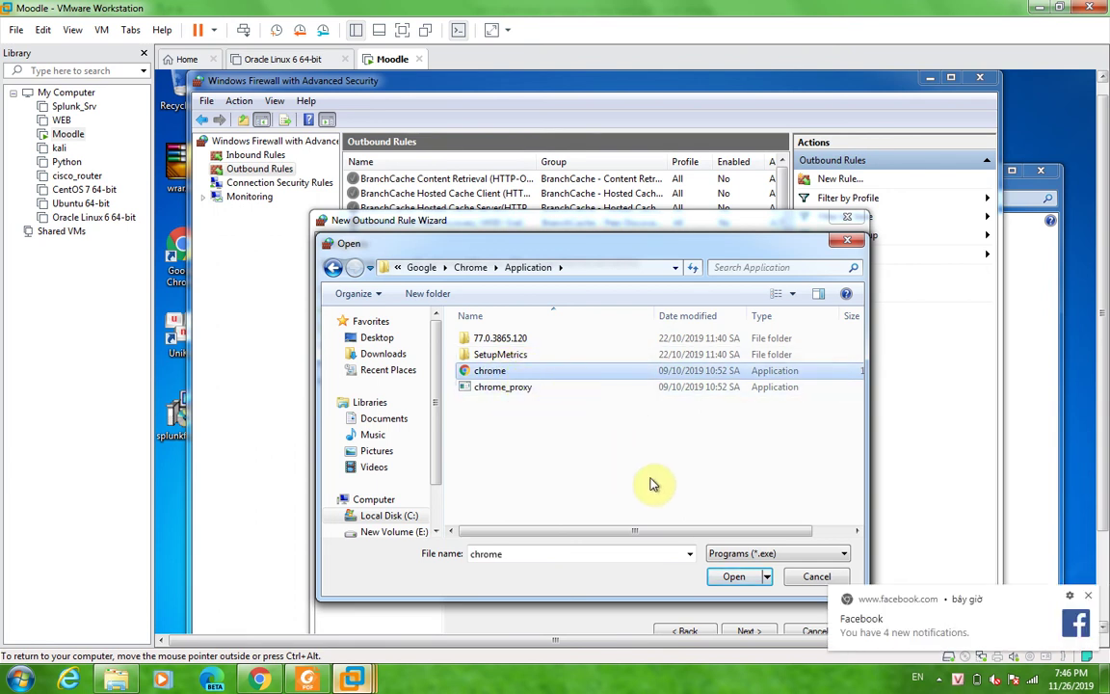
{"action": "left_click", "coordinate": [734, 578]}
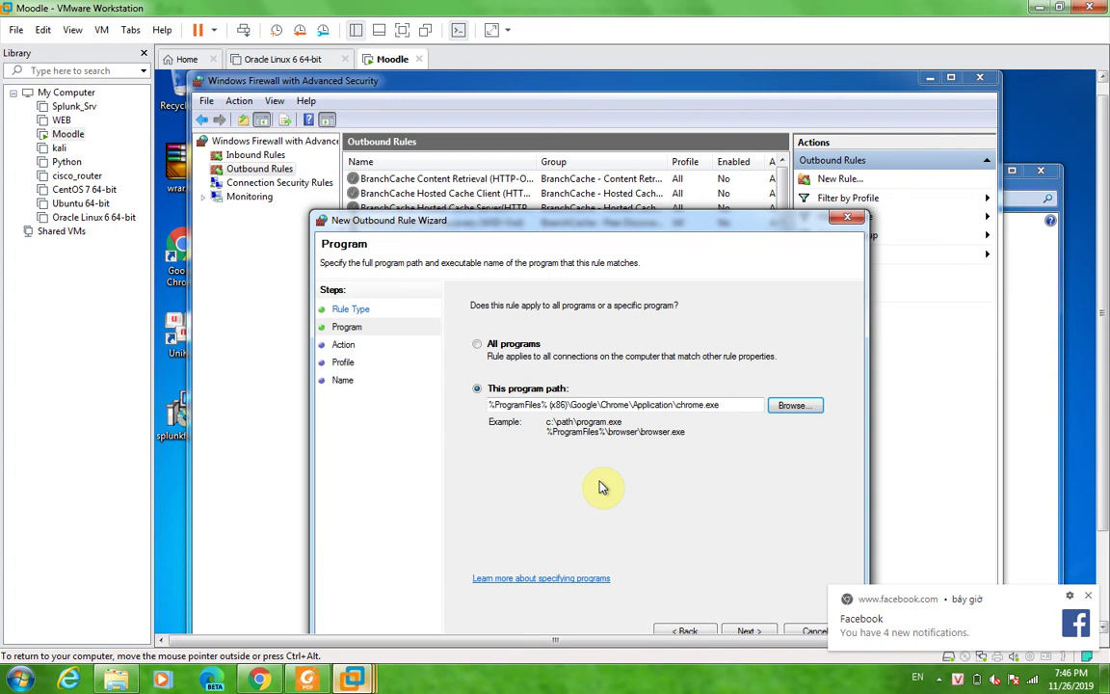
{"action": "left_click", "coordinate": [1089, 597]}
{"action": "left_click", "coordinate": [1106, 561]}
{"action": "left_click_drag", "start_coordinate": [1105, 562], "coordinate": [920, 575]}
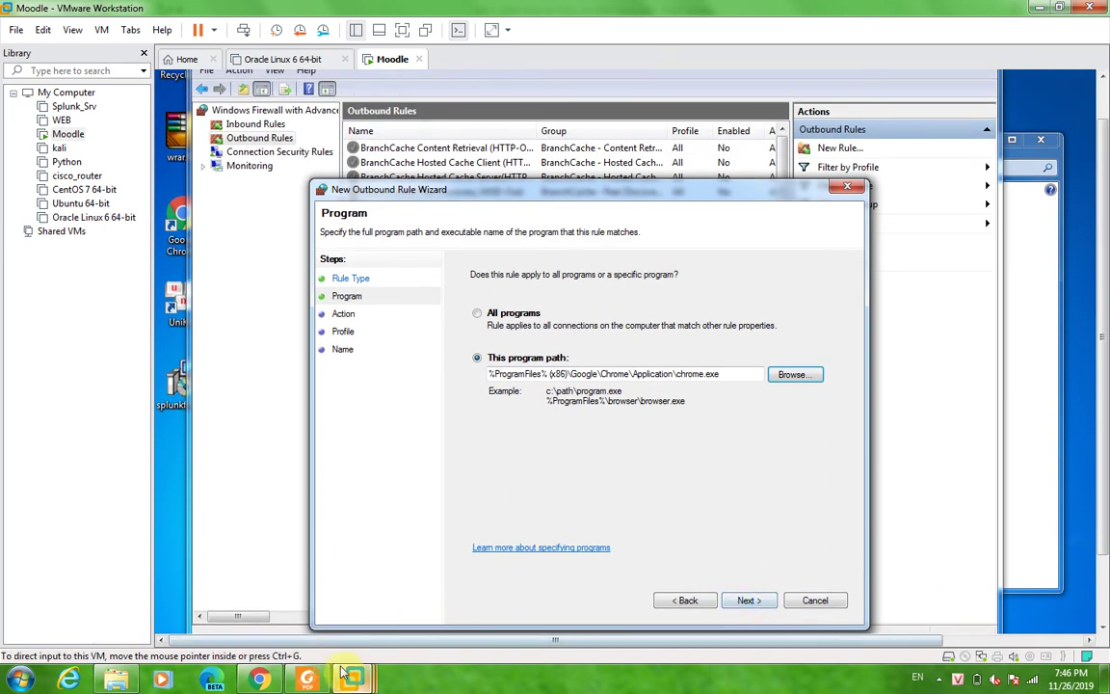
- Read the guide's steps 4 and 5 on blocking the connection and continuing to the profile settings
{"action": "left_click", "coordinate": [307, 680]}
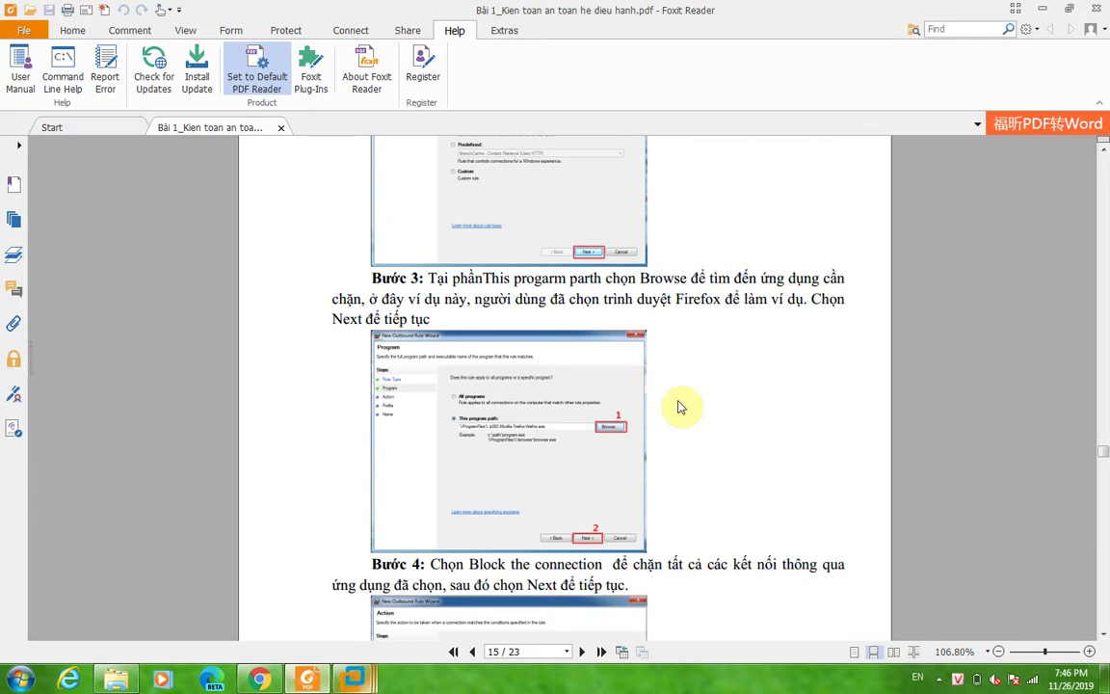
{"action": "scroll", "coordinate": [665, 424], "scroll_direction": "down", "scroll_amount": 2}
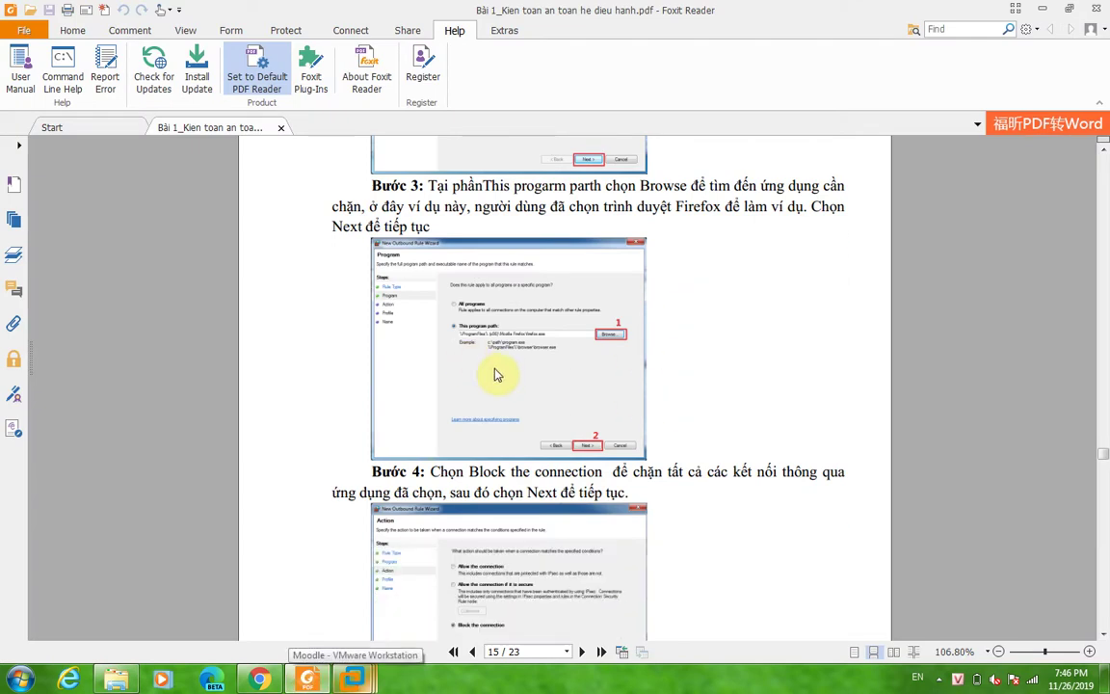
{"action": "scroll", "coordinate": [497, 374], "scroll_direction": "down", "scroll_amount": 5}
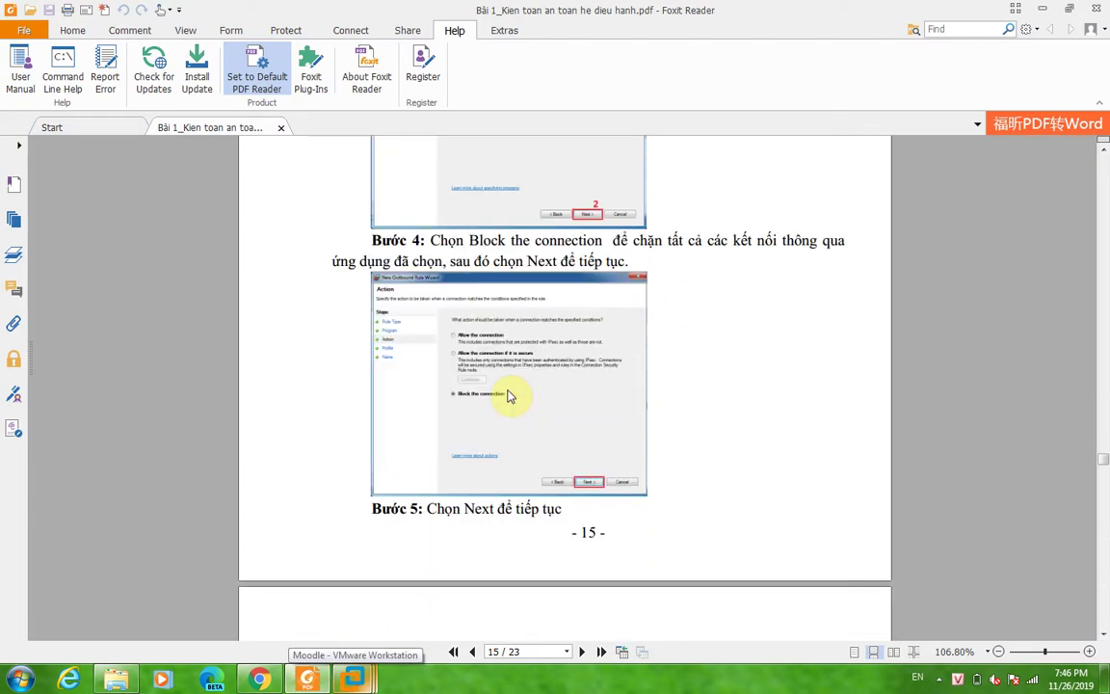
{"action": "scroll", "coordinate": [510, 395], "scroll_direction": "down", "scroll_amount": 4}
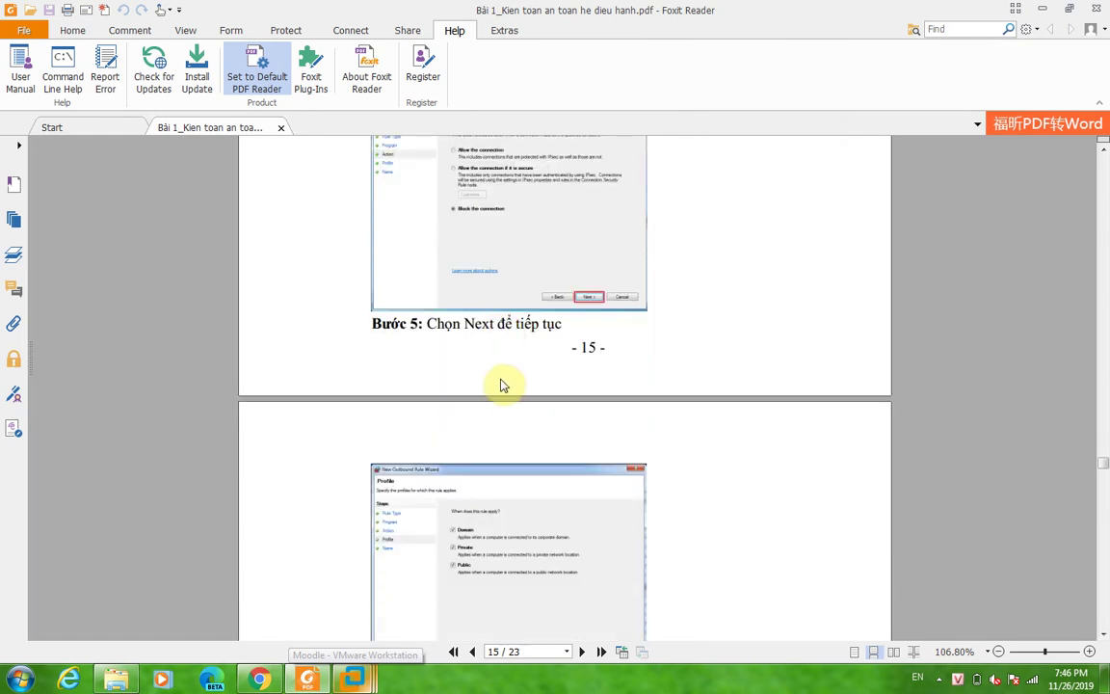
{"action": "scroll", "coordinate": [529, 372], "scroll_direction": "up", "scroll_amount": 5}
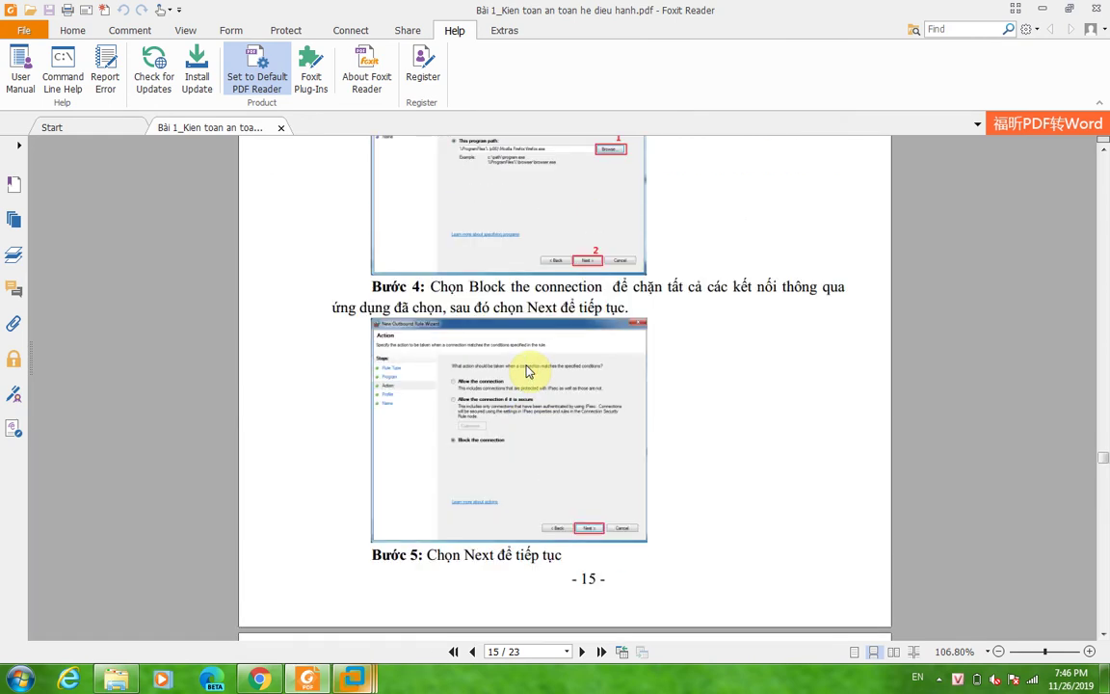
{"action": "scroll", "coordinate": [517, 345], "scroll_direction": "down", "scroll_amount": 1}
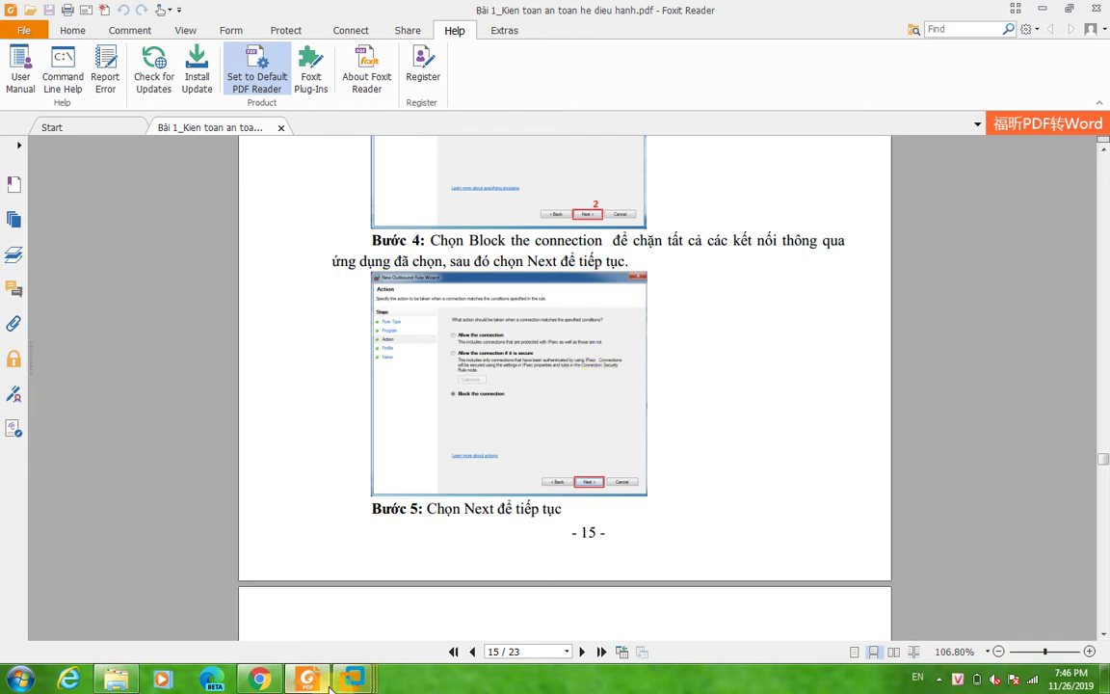
- In the Moodle virtual machine, accept the program path and keep Block the connection as the rule's action, checking the guide's profile step
{"action": "mouse_move", "coordinate": [351, 680]}
{"action": "left_click", "coordinate": [528, 592]}
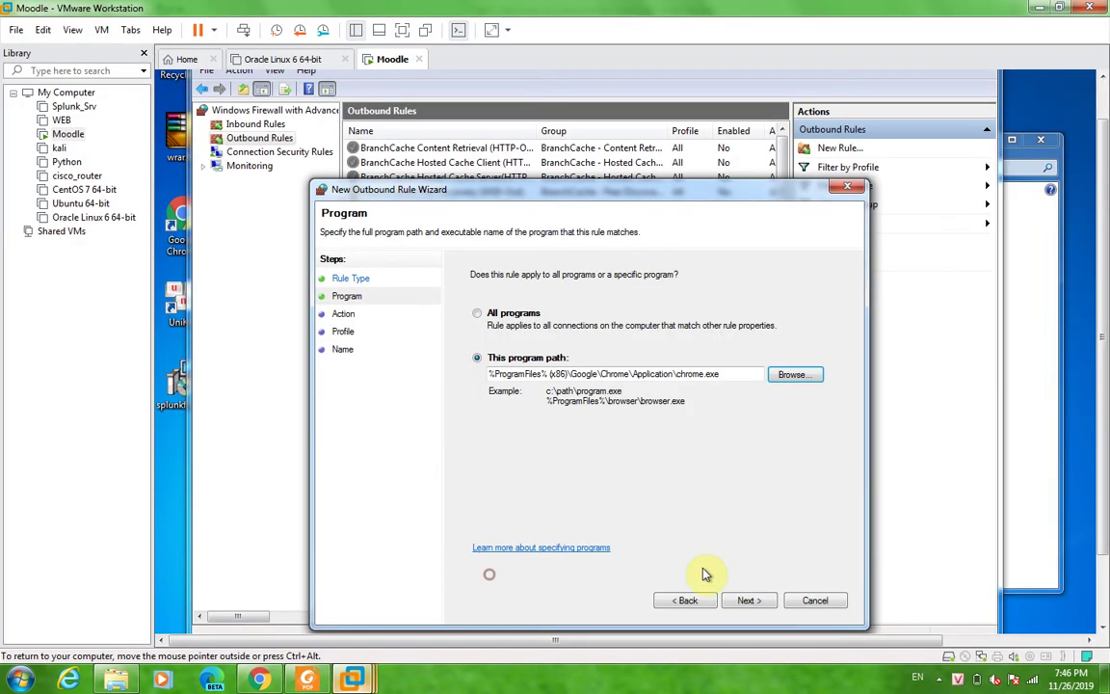
{"action": "left_click", "coordinate": [749, 601]}
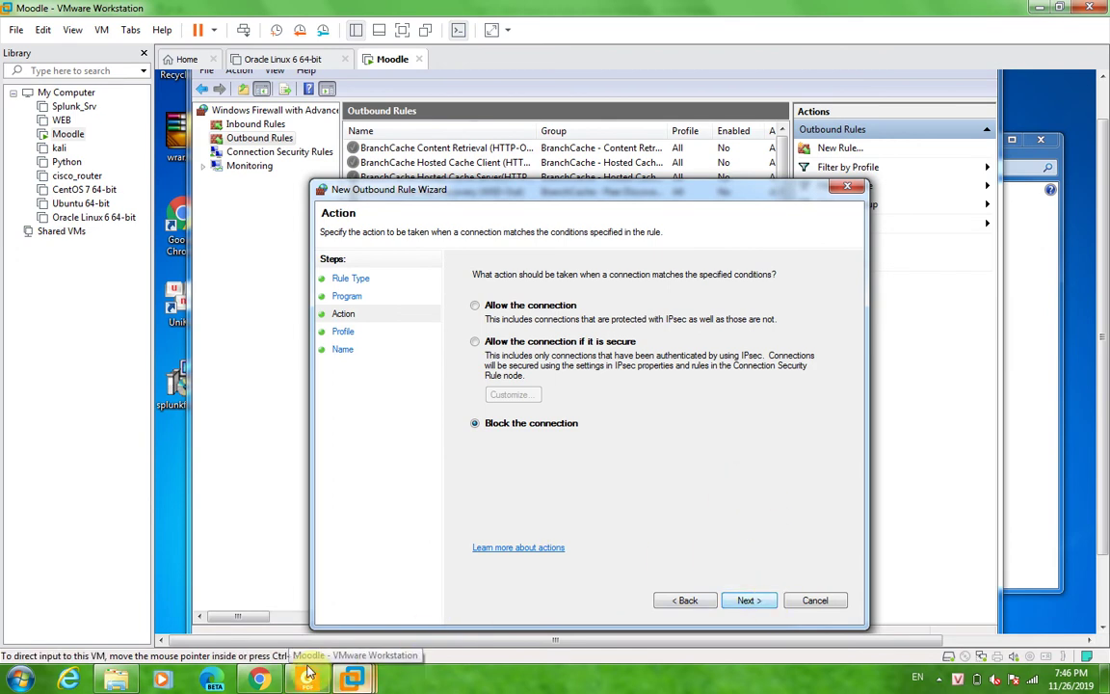
{"action": "left_click", "coordinate": [352, 679]}
{"action": "left_click", "coordinate": [307, 679]}
{"action": "scroll", "coordinate": [584, 525], "scroll_direction": "down", "scroll_amount": 3}
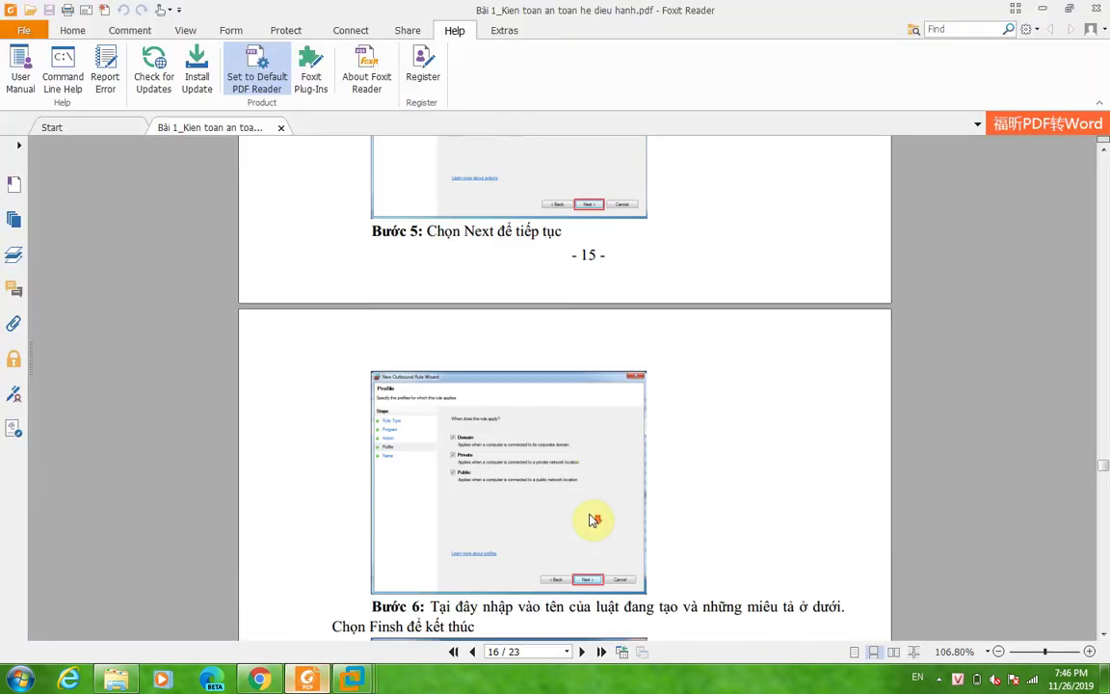
{"action": "mouse_move", "coordinate": [352, 679]}
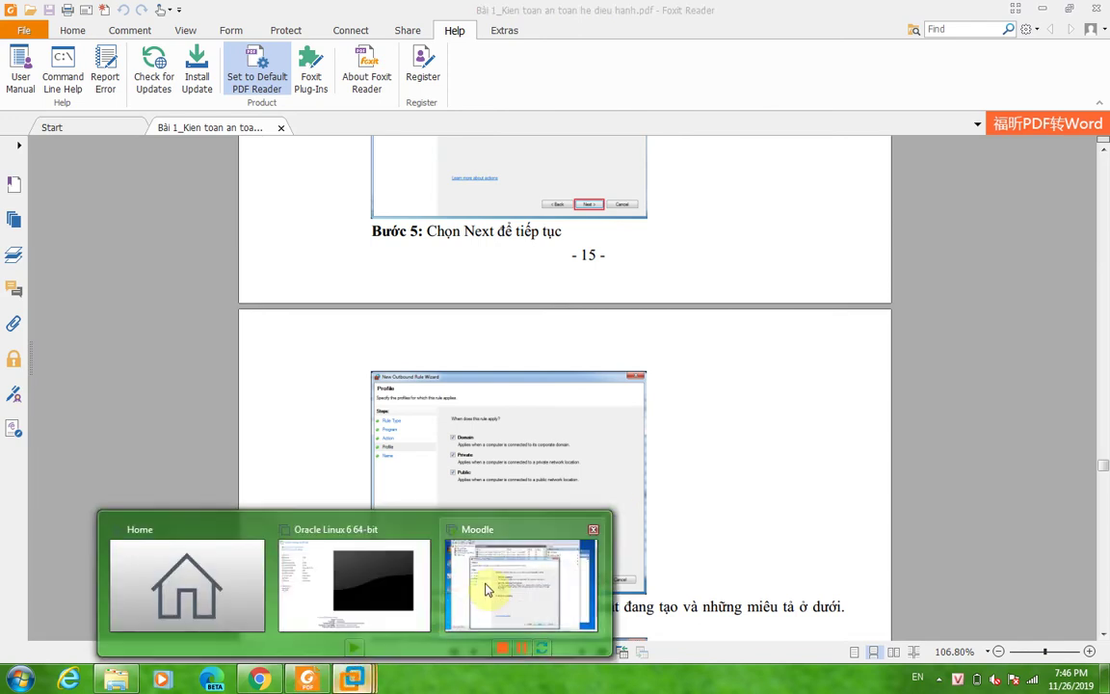
{"action": "left_click", "coordinate": [489, 581]}
{"action": "left_click", "coordinate": [742, 600]}
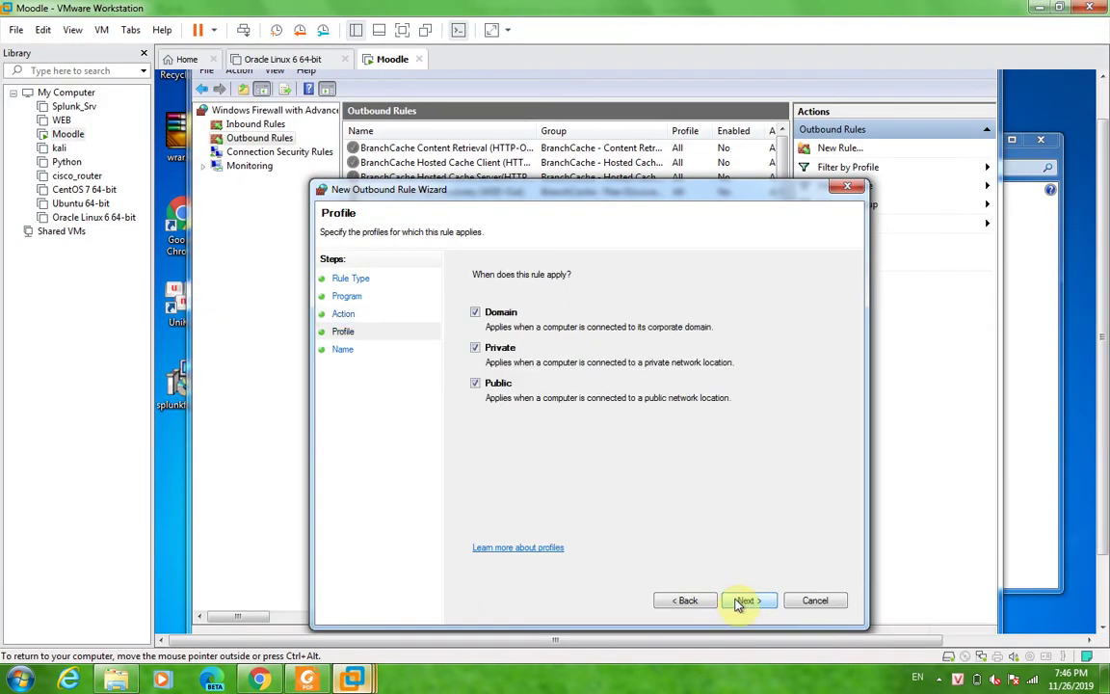
- Following the guide's step 6, keep the Domain, Private and Public profiles and create the rule with the name TestThang
{"action": "left_click", "coordinate": [351, 679]}
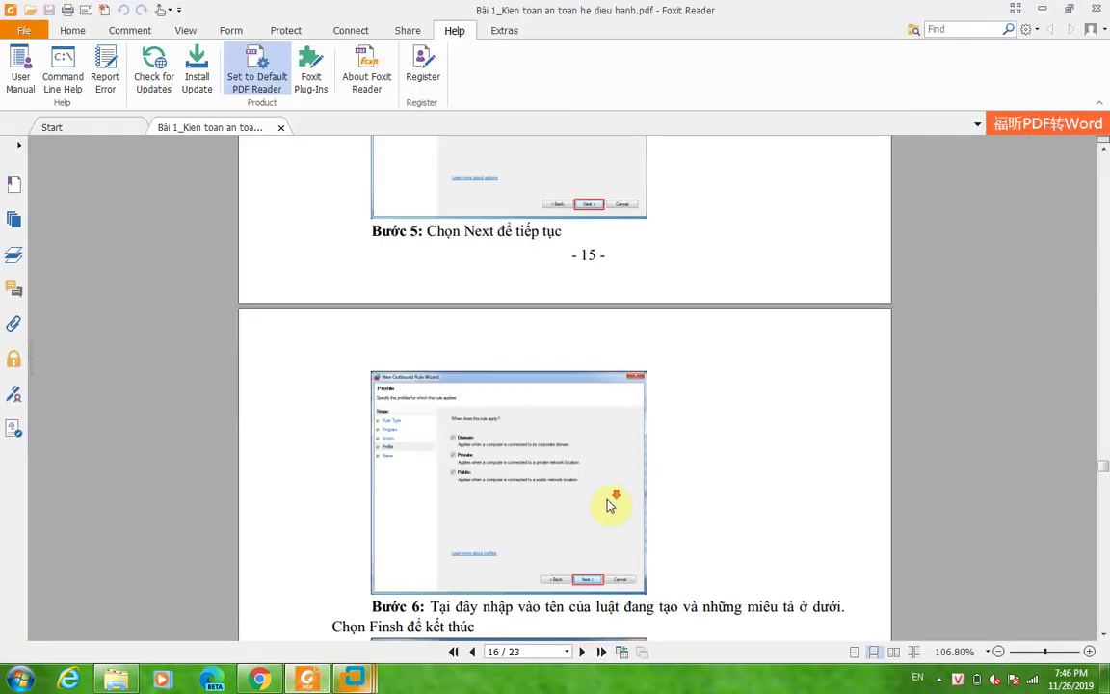
{"action": "scroll", "coordinate": [607, 508], "scroll_direction": "down", "scroll_amount": 3}
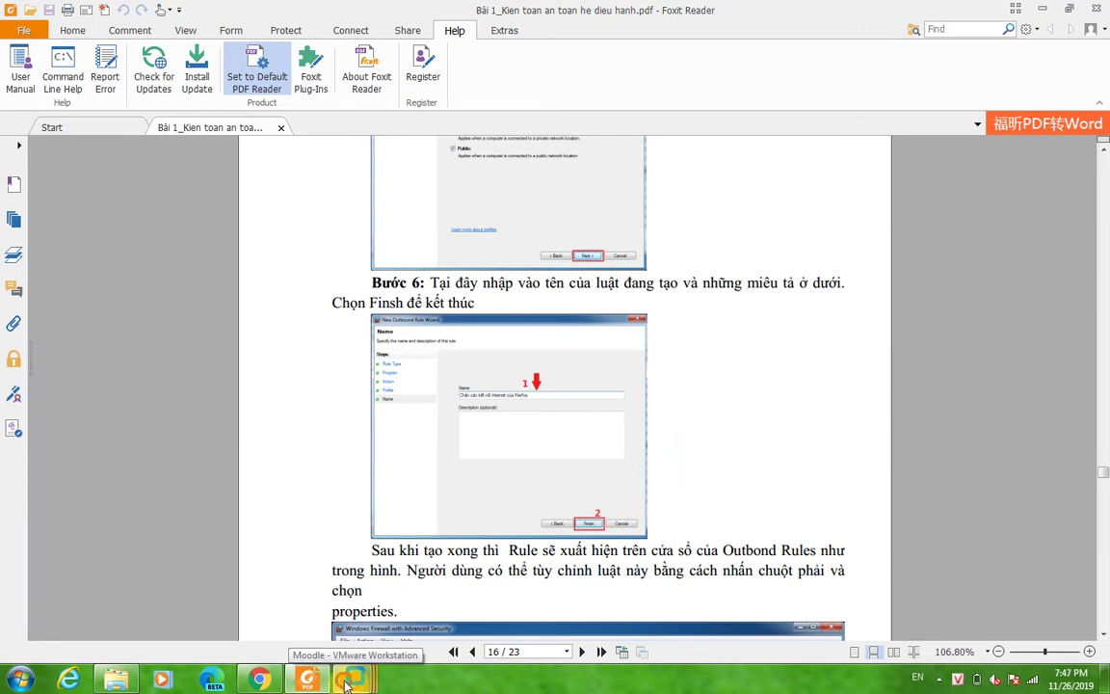
{"action": "mouse_move", "coordinate": [352, 679]}
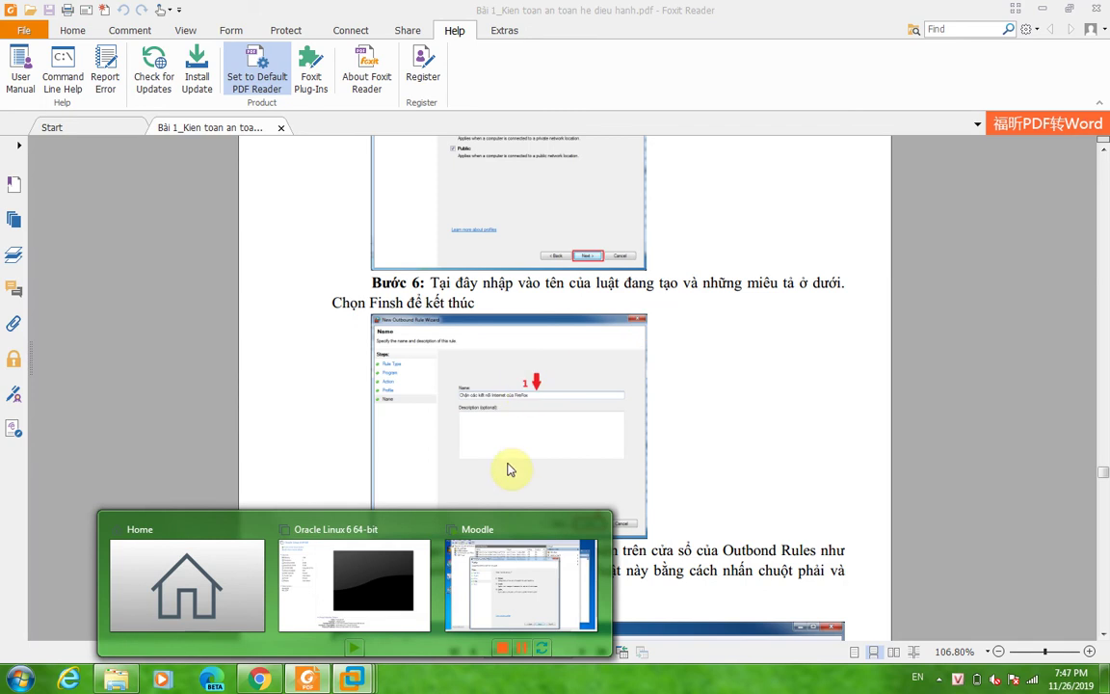
{"action": "left_click", "coordinate": [495, 577]}
{"action": "left_click", "coordinate": [750, 599]}
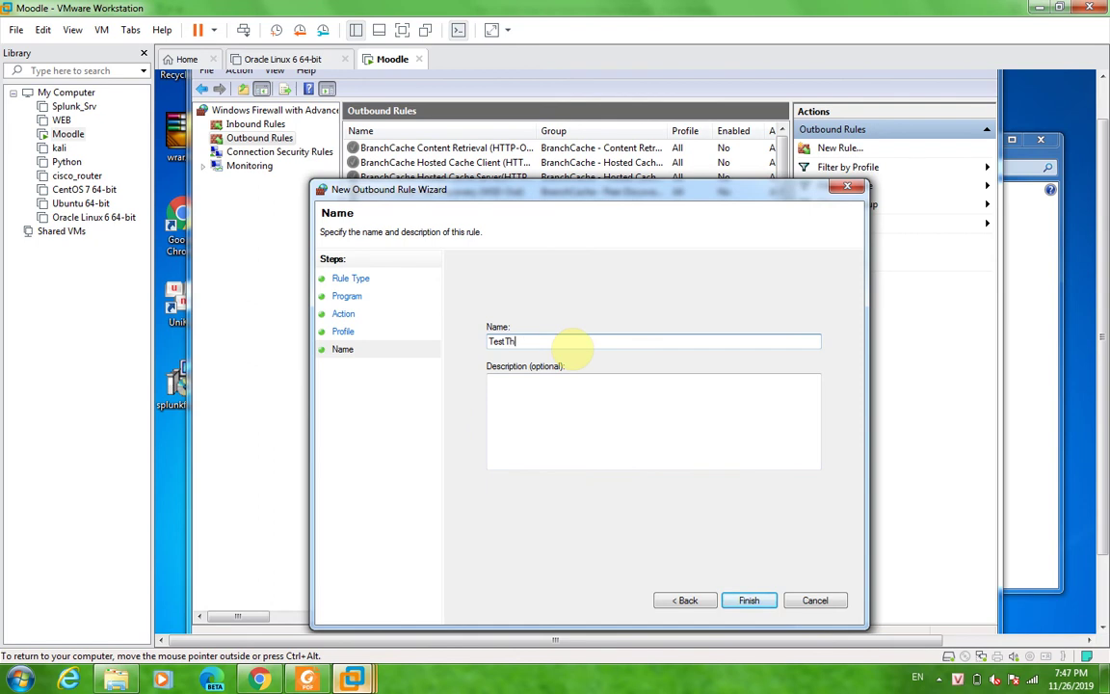
{"action": "left_click", "coordinate": [752, 601]}
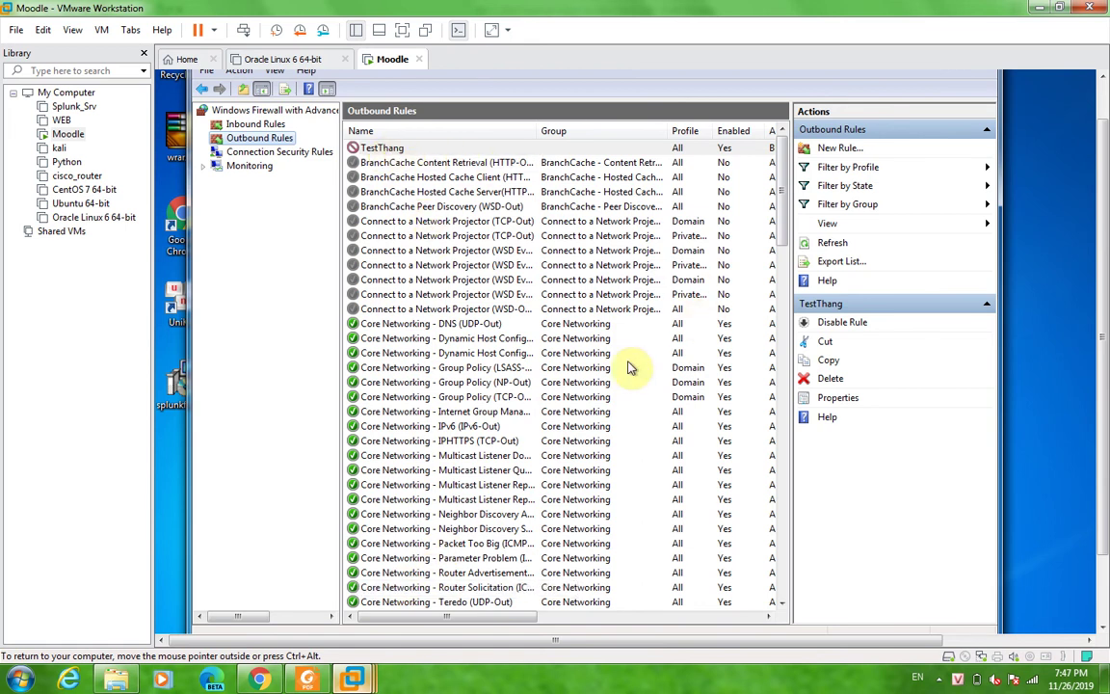
- Check the actions available for the TestThang rule and read the guide's section on testing the blocked browser
{"action": "right_click", "coordinate": [391, 149]}
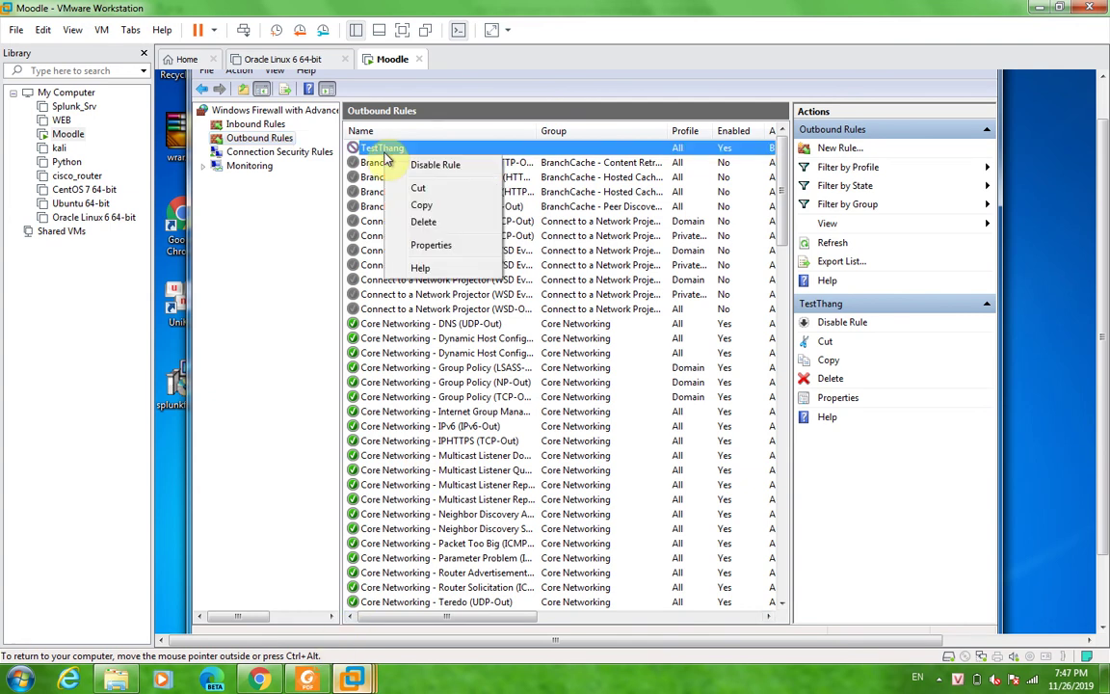
{"action": "left_click", "coordinate": [492, 149]}
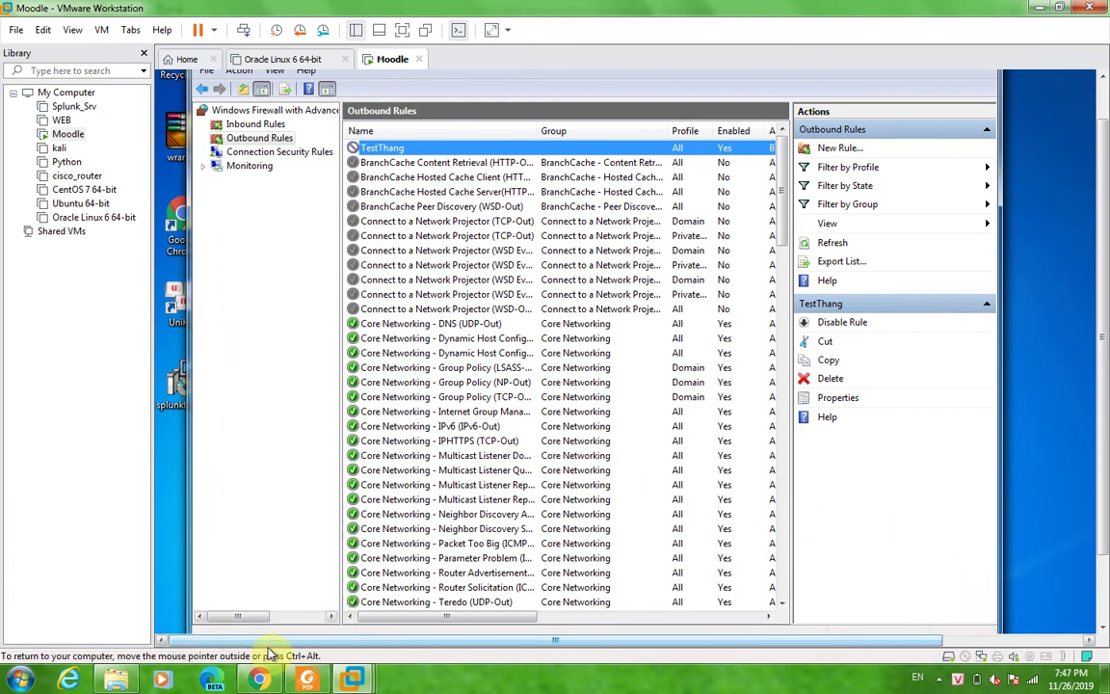
{"action": "mouse_move", "coordinate": [353, 682]}
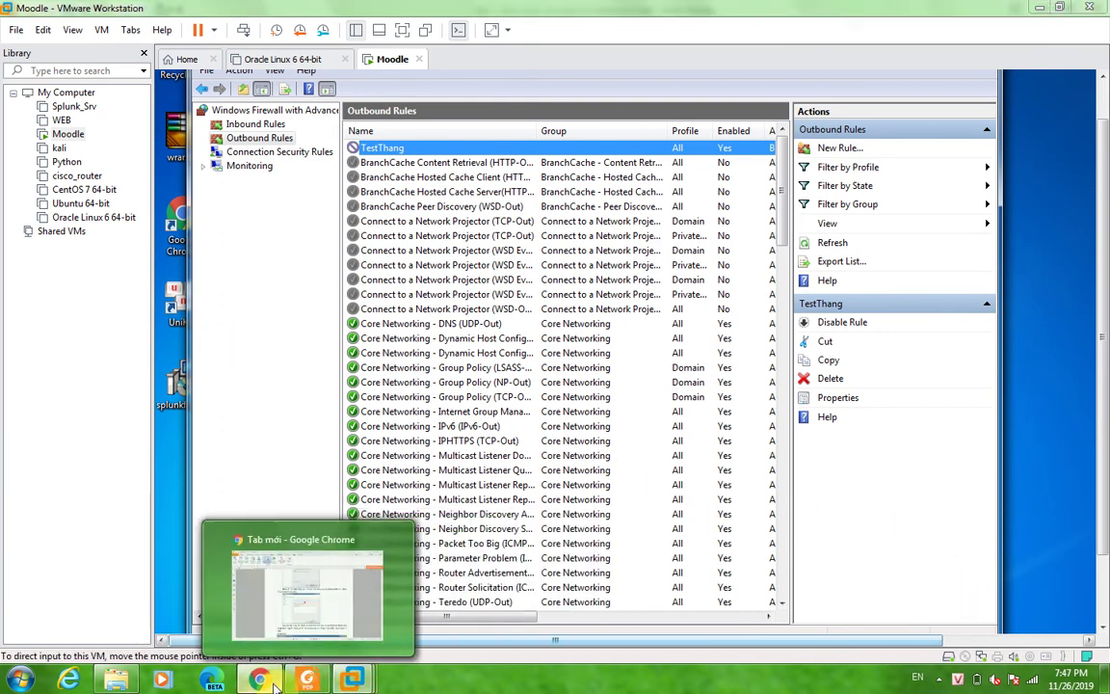
{"action": "left_click", "coordinate": [237, 607]}
{"action": "left_click", "coordinate": [307, 680]}
{"action": "scroll", "coordinate": [641, 470], "scroll_direction": "down", "scroll_amount": 5}
{"action": "scroll", "coordinate": [647, 464], "scroll_direction": "down", "scroll_amount": 8}
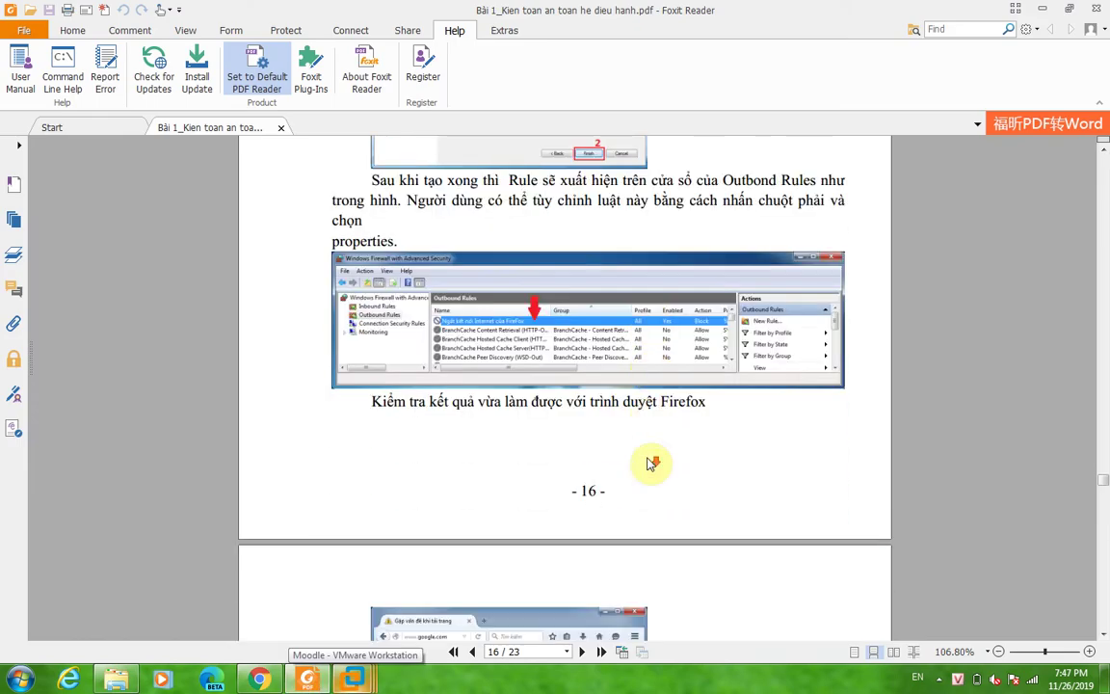
{"action": "scroll", "coordinate": [549, 482], "scroll_direction": "down", "scroll_amount": 4}
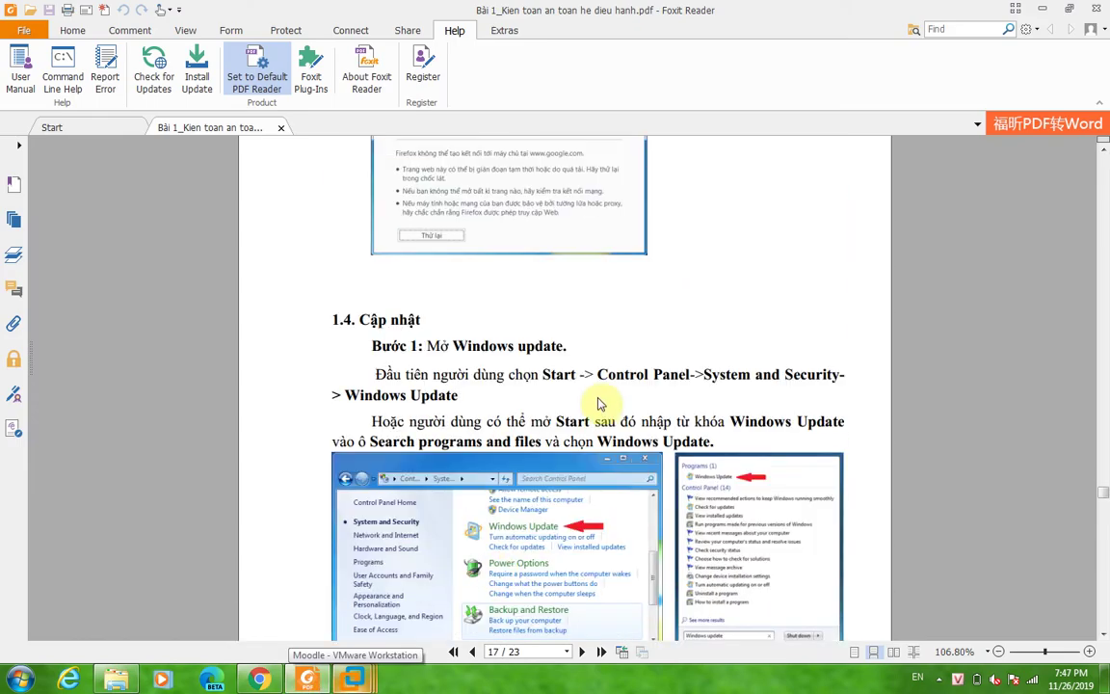
{"action": "scroll", "coordinate": [534, 323], "scroll_direction": "up", "scroll_amount": 3}
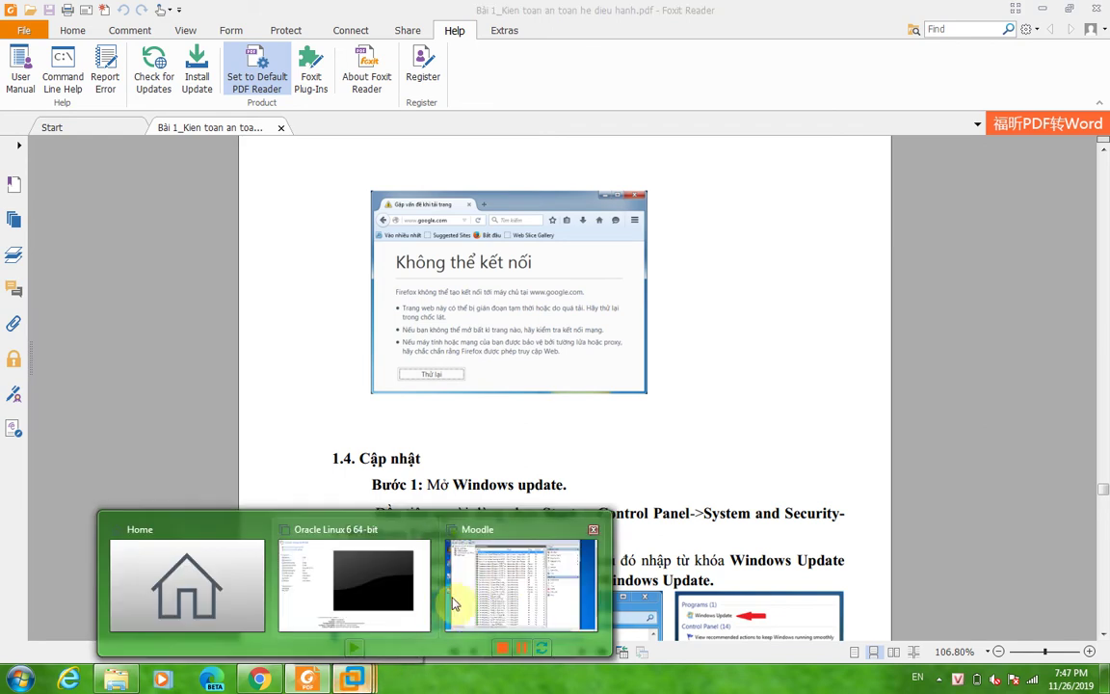
- In the Moodle virtual machine, open Google Chrome from the desktop and load the bookmarked Learning ACT page
{"action": "left_click", "coordinate": [515, 607]}
{"action": "scroll", "coordinate": [1101, 314], "scroll_direction": "up", "scroll_amount": 1}
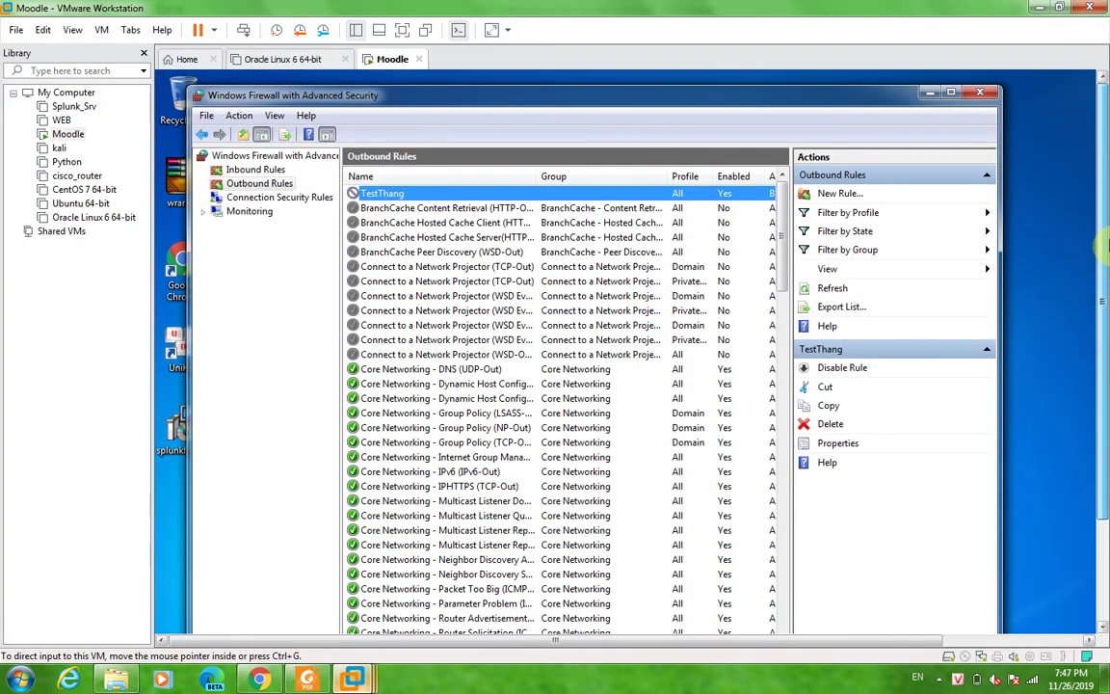
{"action": "left_click", "coordinate": [930, 96]}
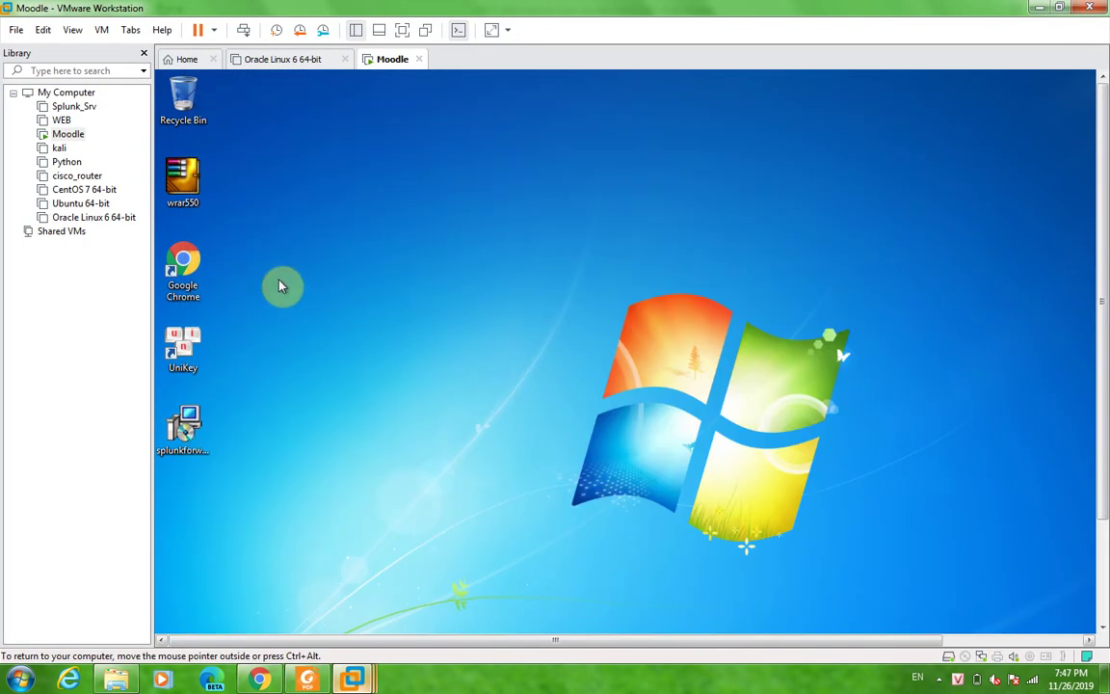
{"action": "double_click", "coordinate": [202, 273]}
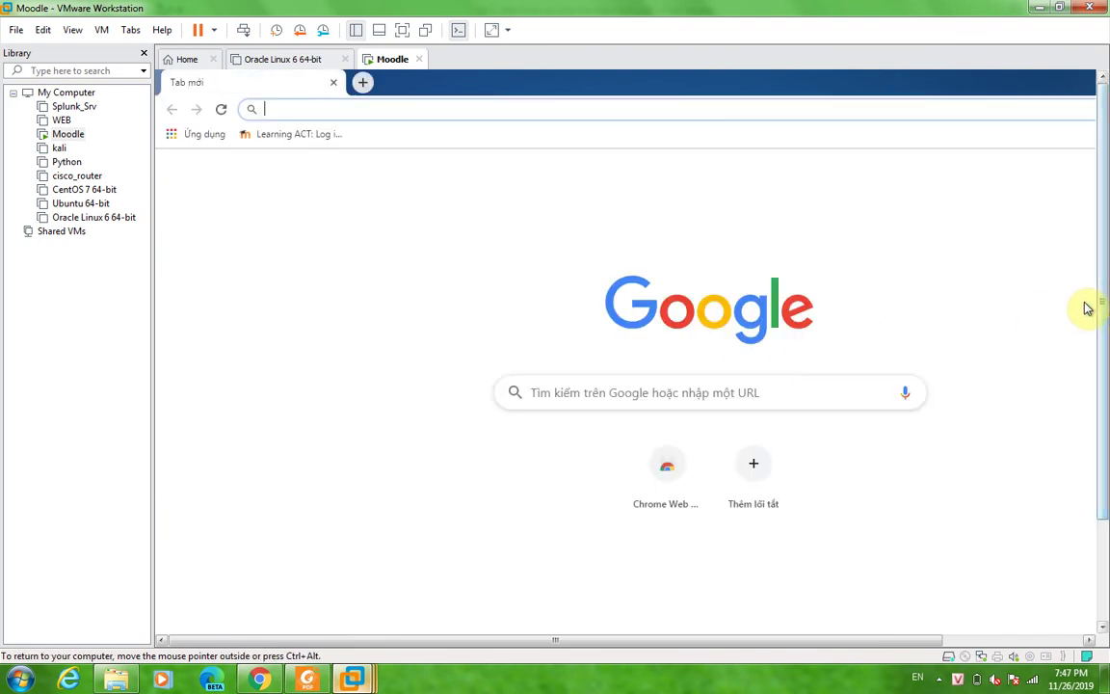
{"action": "left_click", "coordinate": [281, 135]}
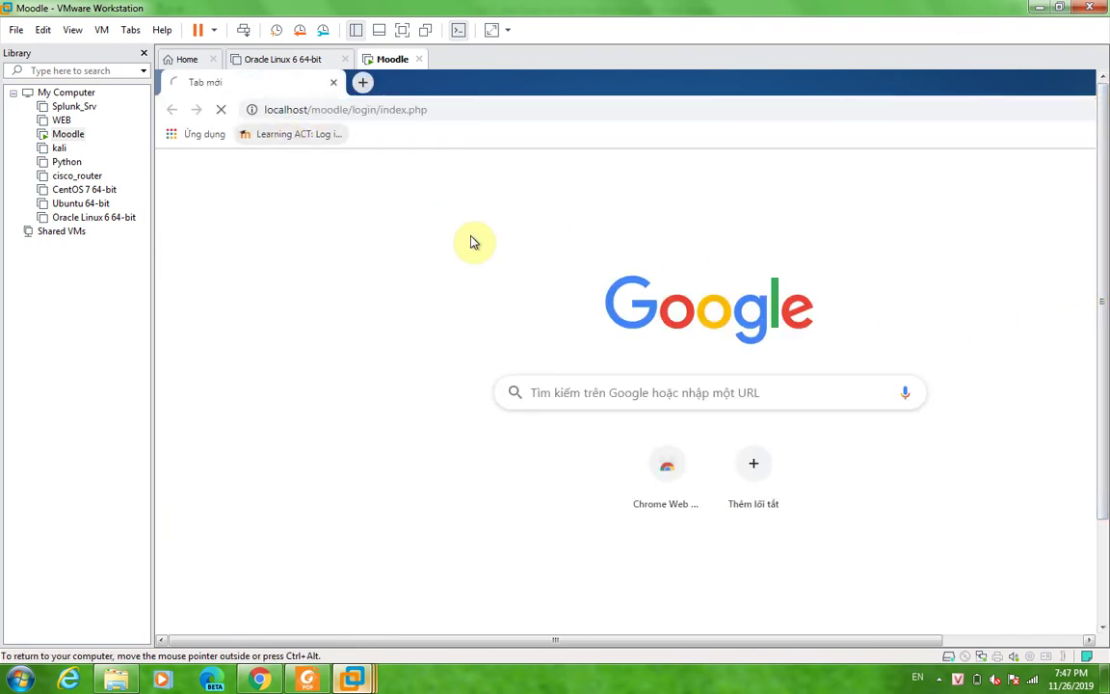
- Try to load google.com in the virtual machine's Chrome to test the outbound block, then close the browser
{"action": "left_click", "coordinate": [353, 85]}
{"action": "left_click", "coordinate": [334, 82]}
{"action": "type", "text": "h"}
{"action": "key", "text": "BackSpace"}
{"action": "type", "text": "ht"}
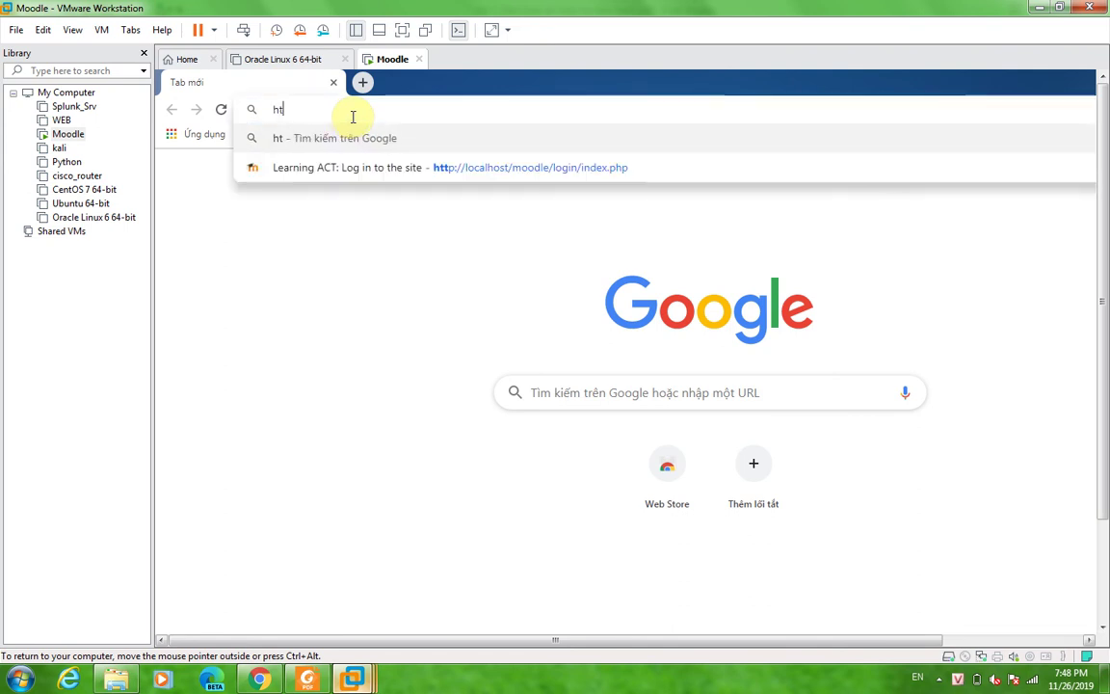
{"action": "key", "text": "BackSpace"}
{"action": "key", "text": "BackSpace"}
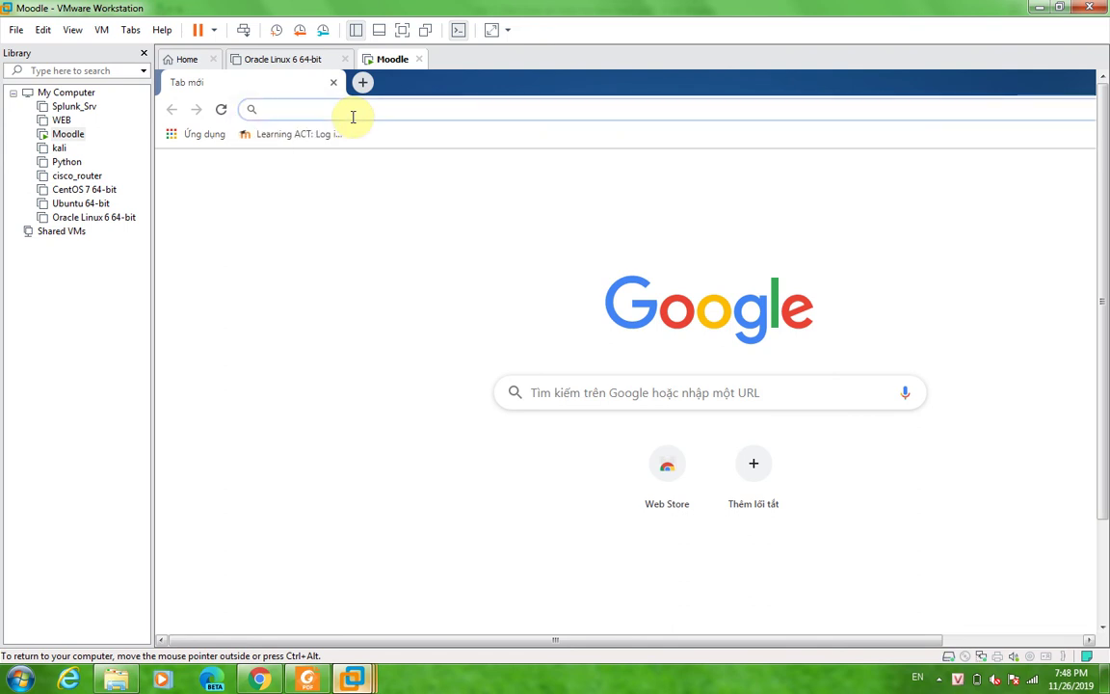
{"action": "type", "text": "go"}
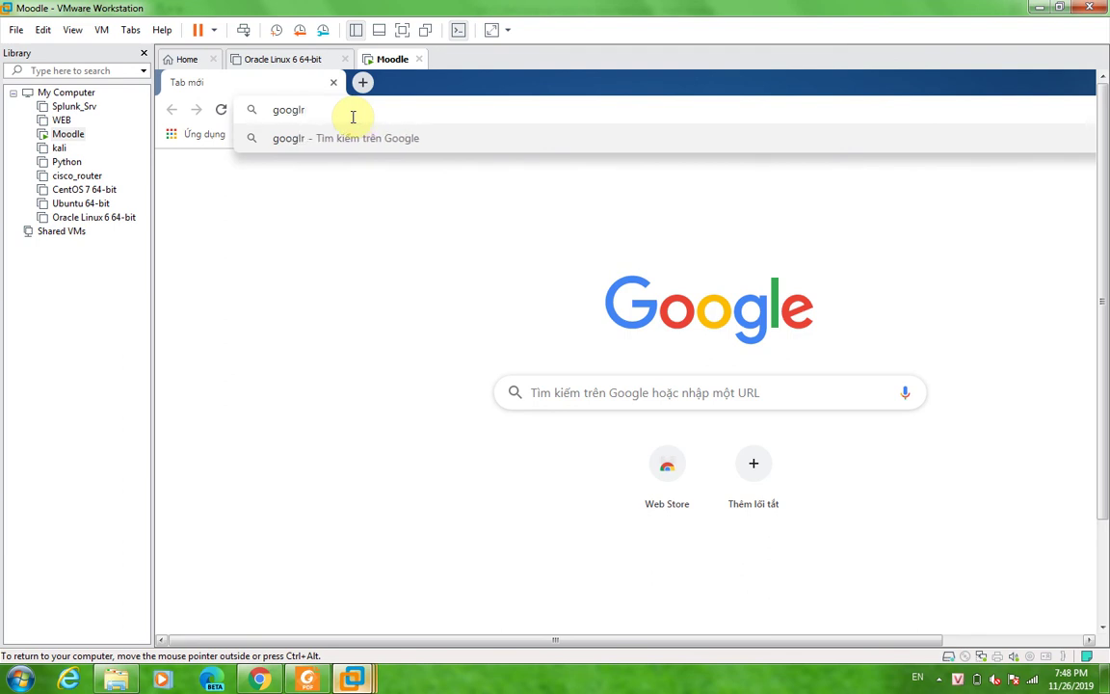
{"action": "type", "text": "ogle.com"}
{"action": "key", "text": "Return"}
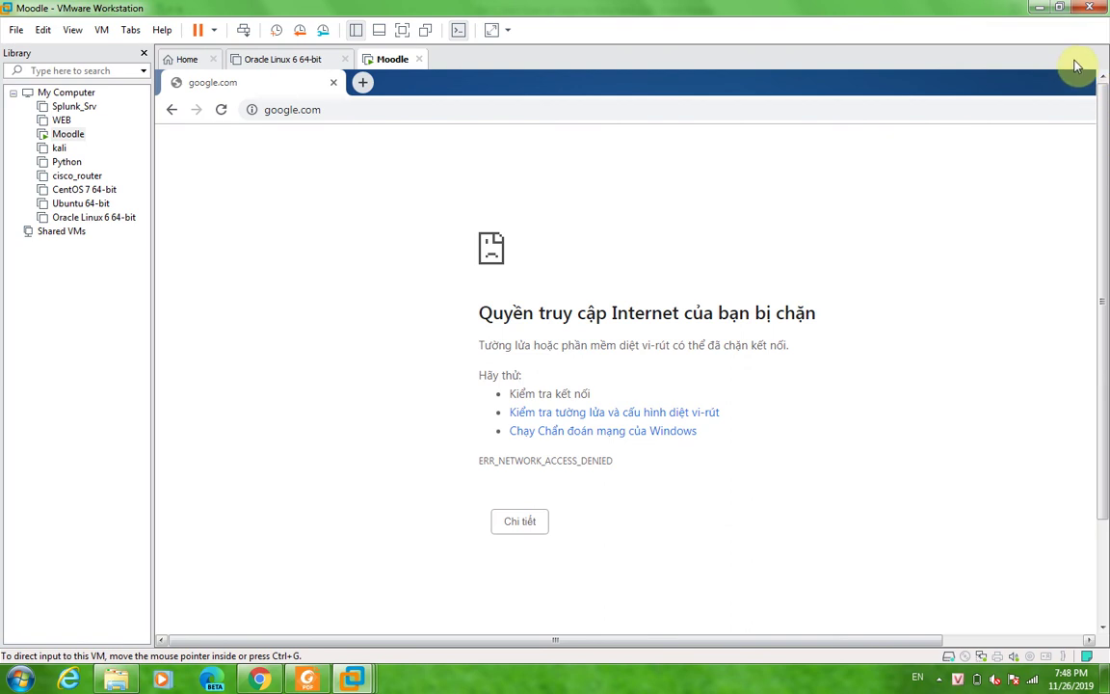
{"action": "left_click_drag", "start_coordinate": [775, 643], "coordinate": [891, 643]}
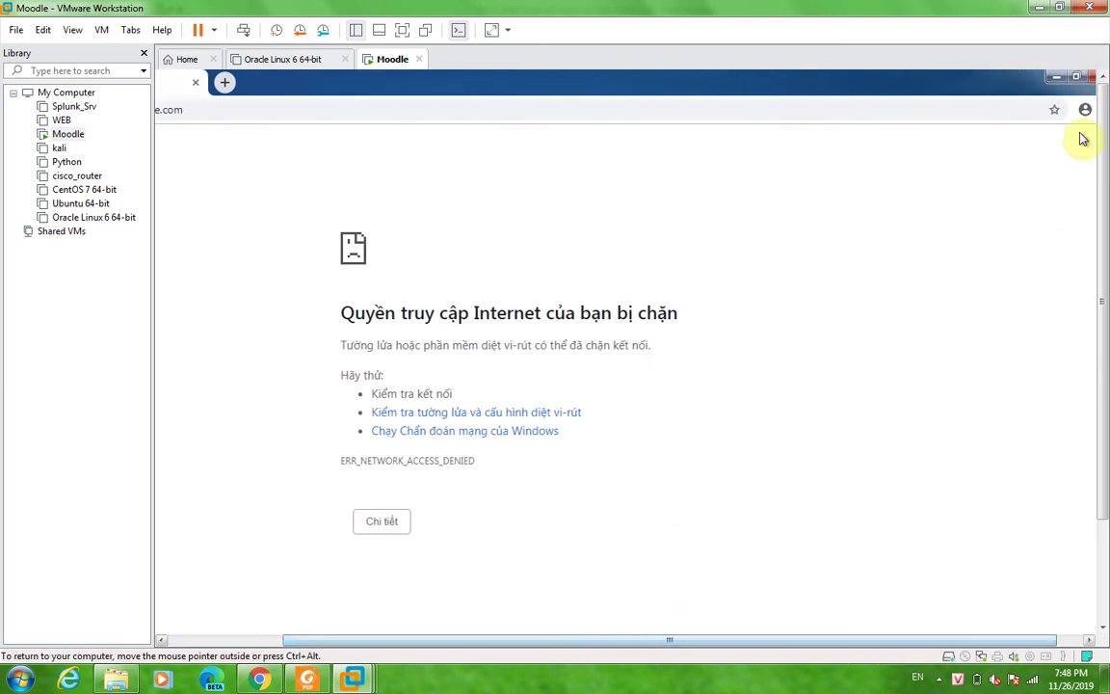
{"action": "left_click", "coordinate": [1093, 79]}
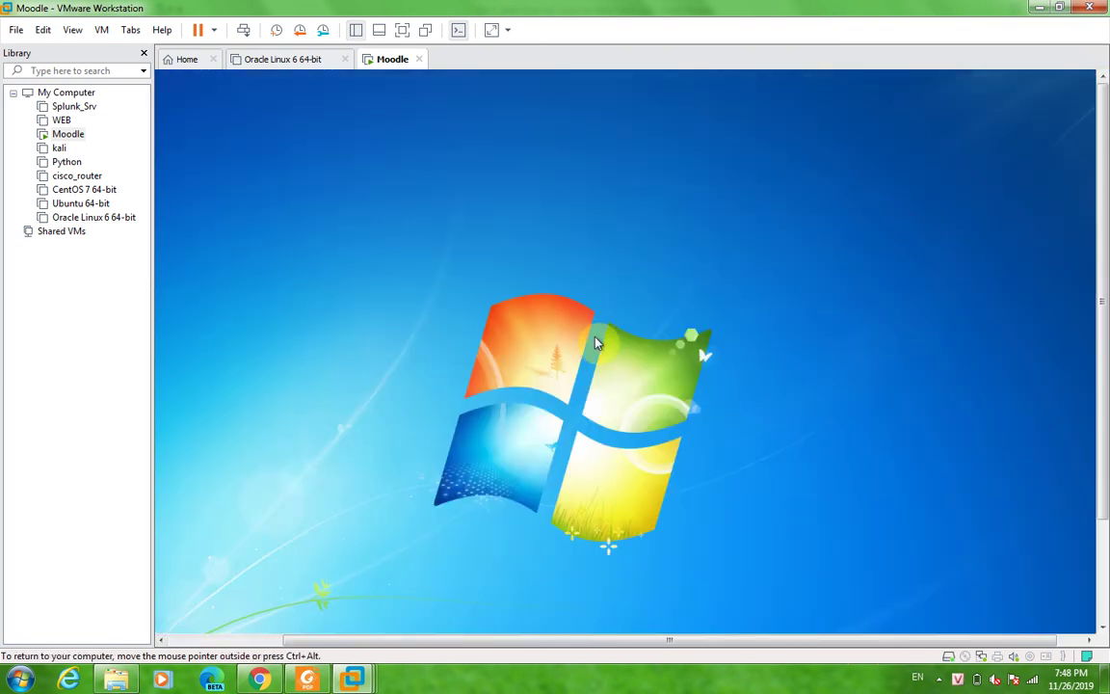
- Return to the firewall's outbound rules and review the TestThang rule's general, protocol, program and profile properties
{"action": "left_click_drag", "start_coordinate": [606, 642], "coordinate": [407, 512]}
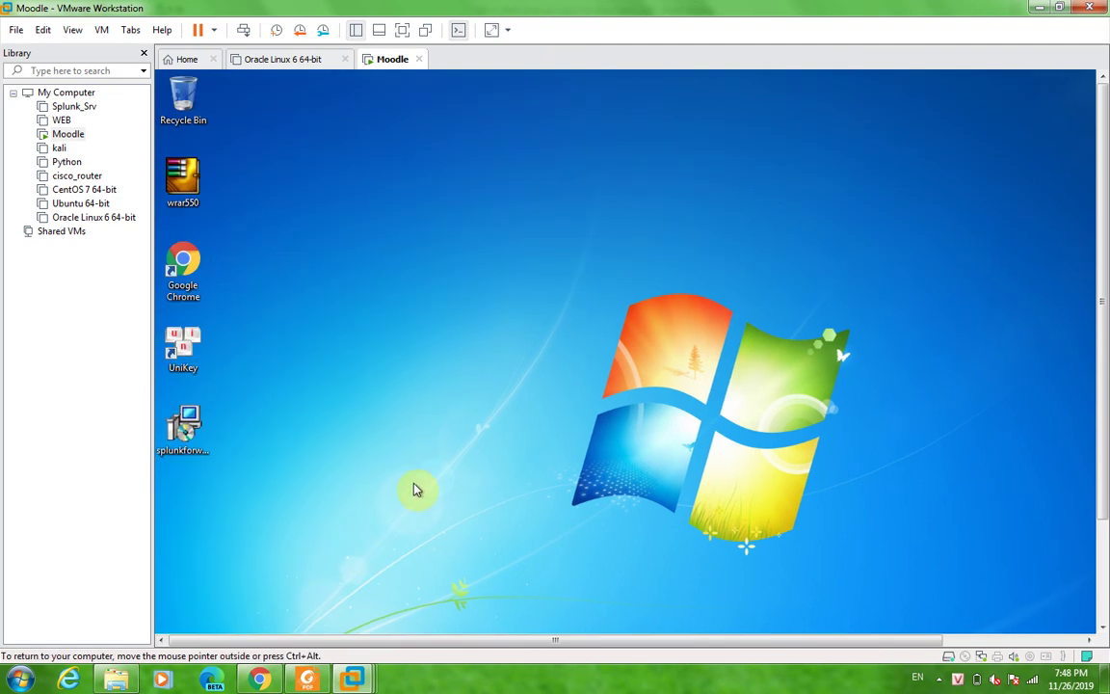
{"action": "left_click_drag", "start_coordinate": [1108, 483], "coordinate": [1105, 575]}
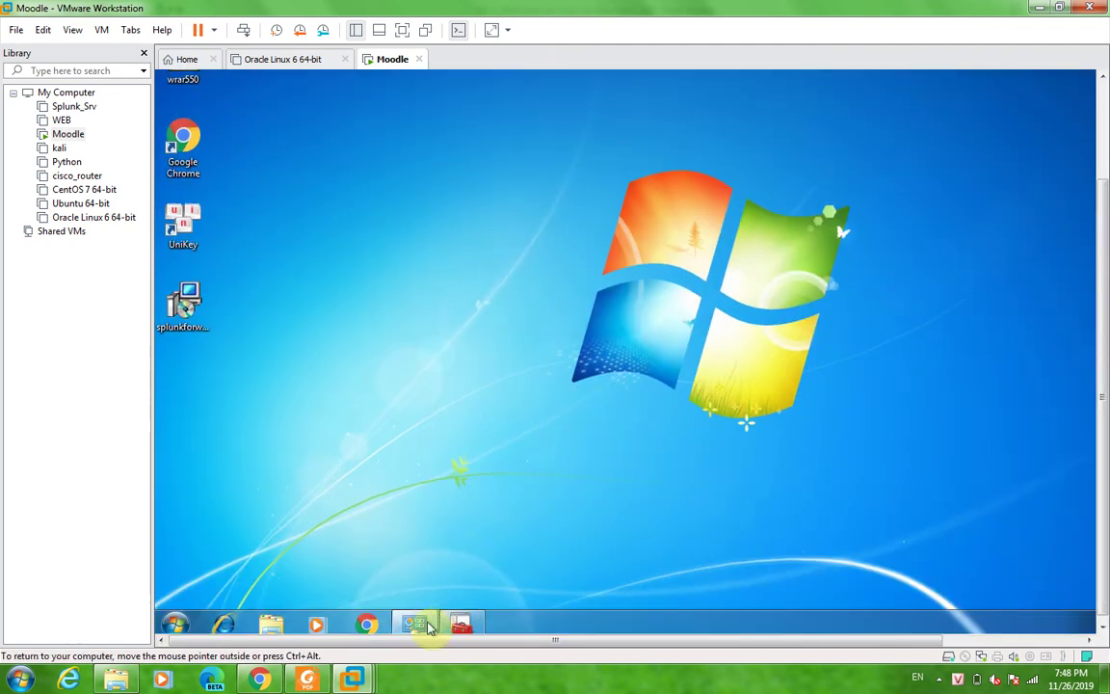
{"action": "left_click", "coordinate": [460, 626]}
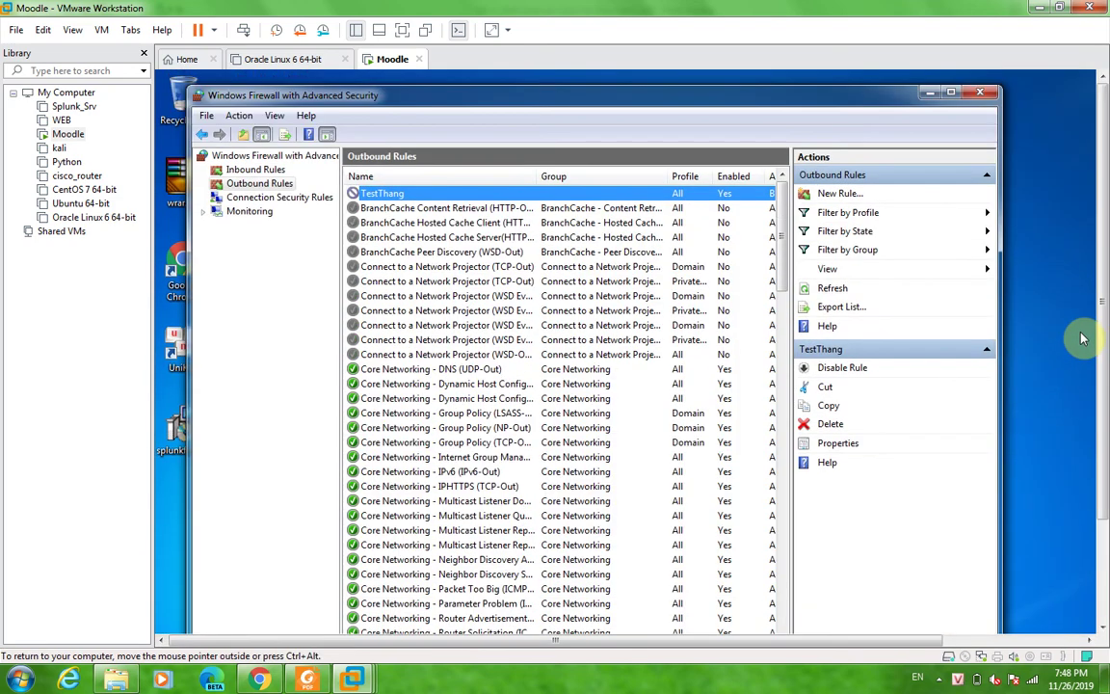
{"action": "right_click", "coordinate": [381, 194]}
{"action": "left_click", "coordinate": [475, 283]}
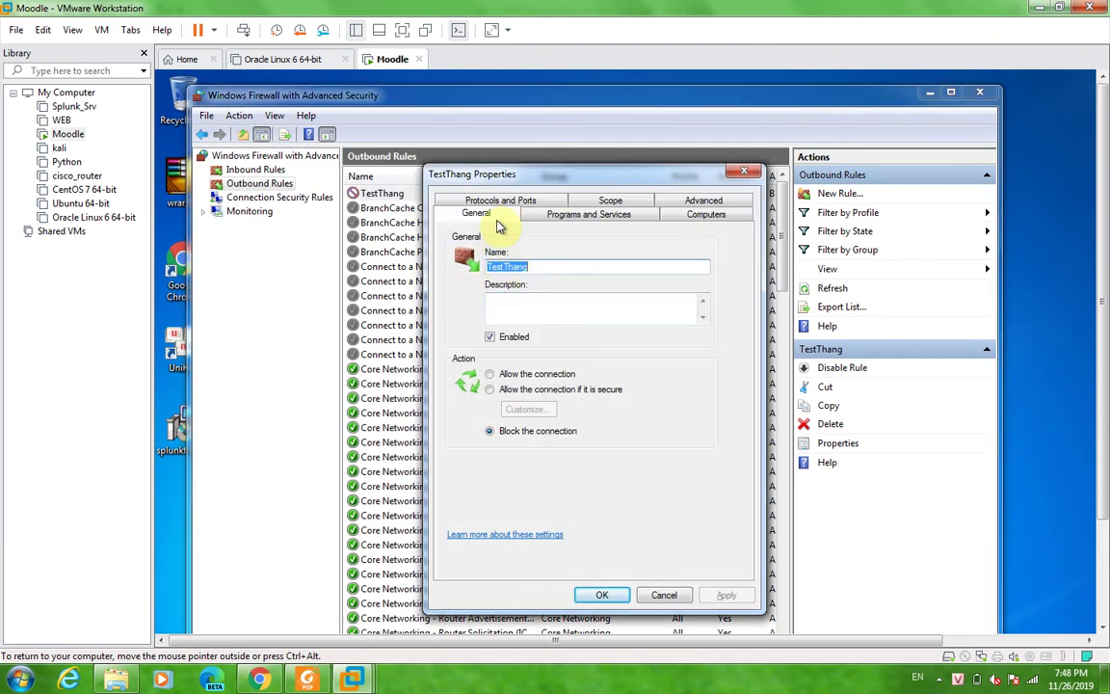
{"action": "left_click", "coordinate": [463, 200]}
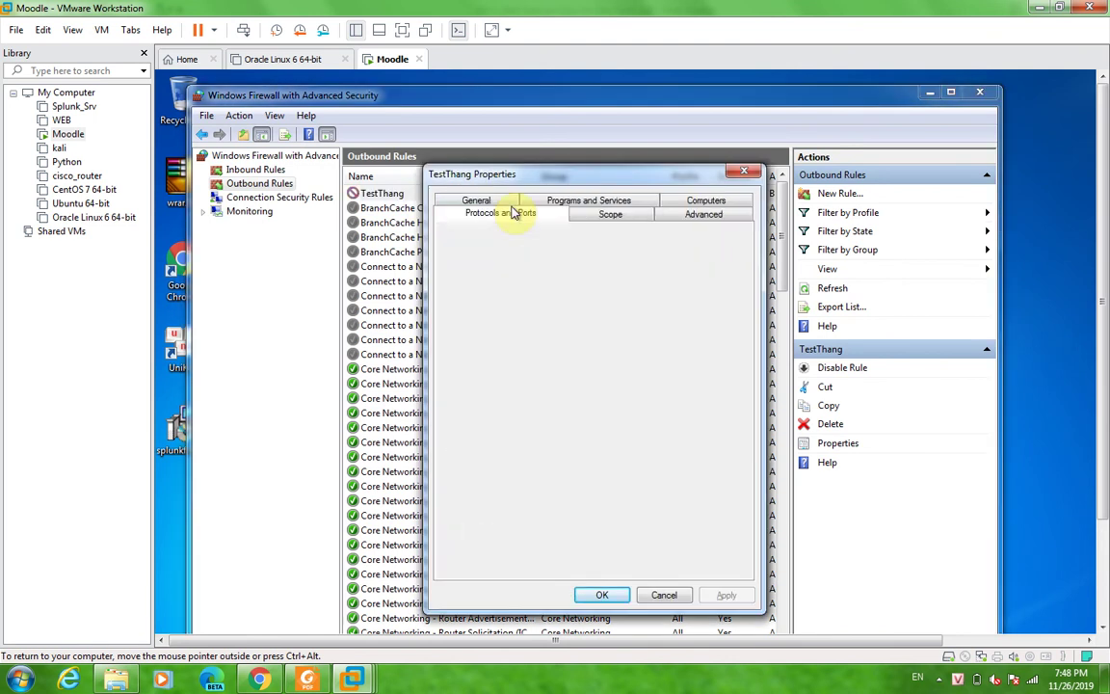
{"action": "left_click", "coordinate": [578, 200]}
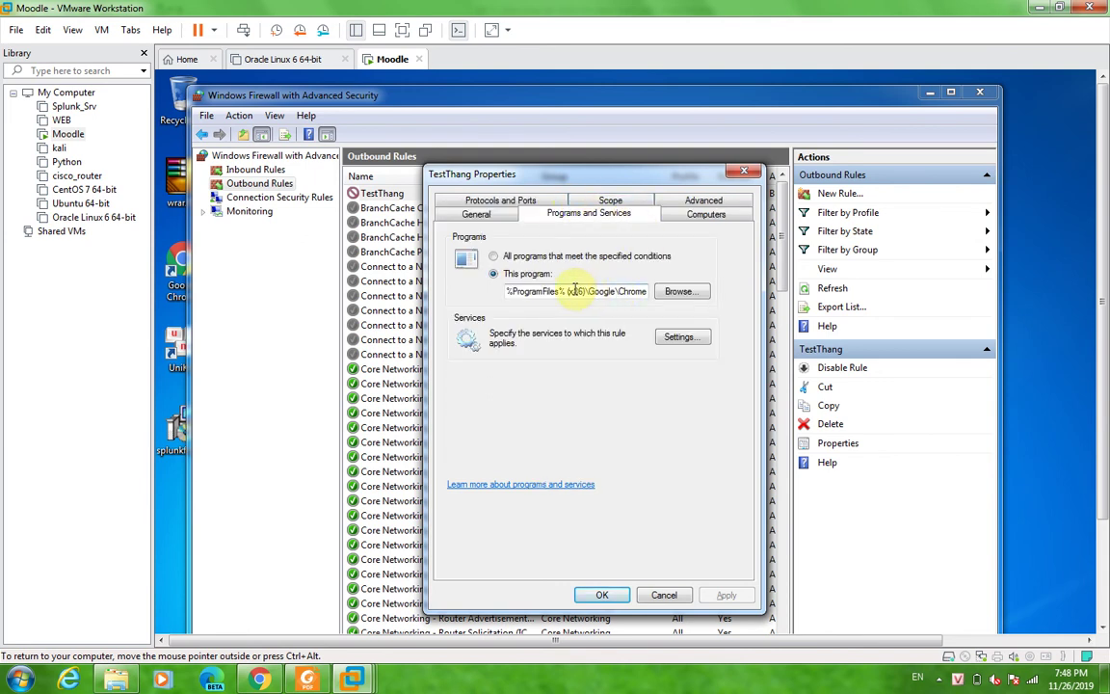
{"action": "left_click", "coordinate": [701, 201]}
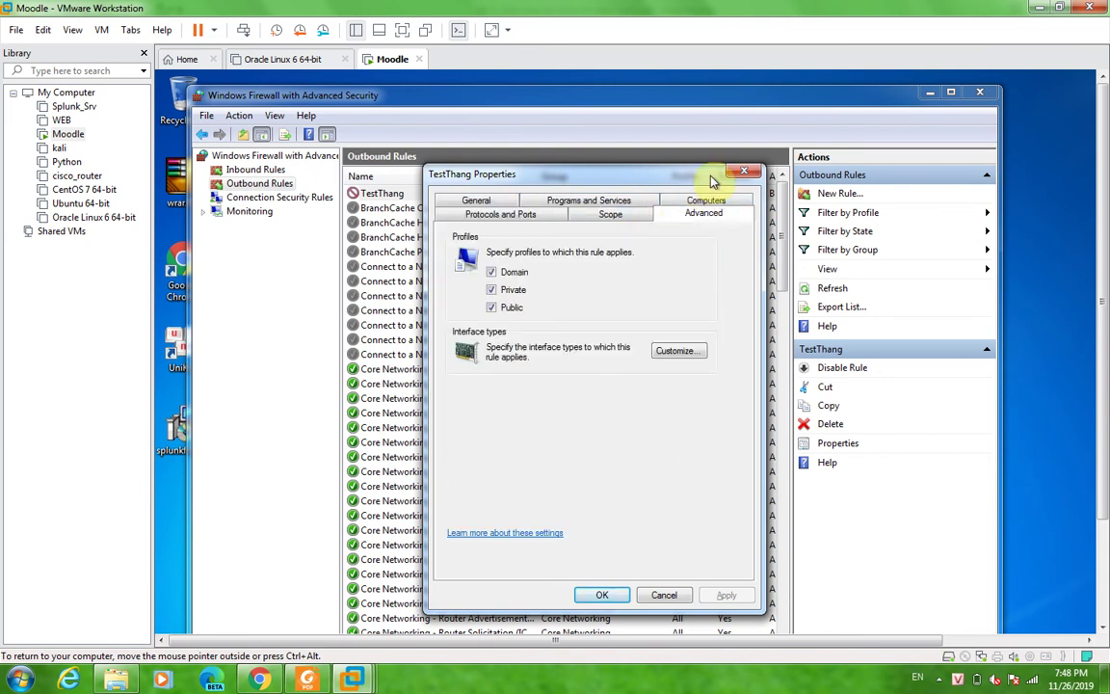
{"action": "left_click", "coordinate": [744, 170]}
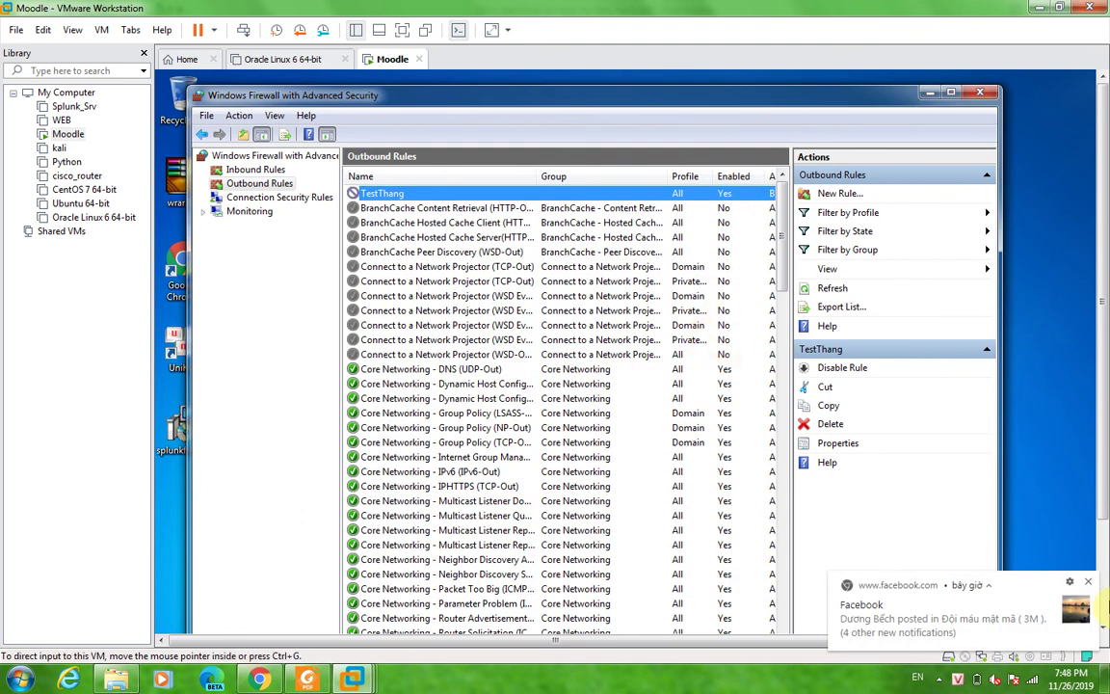
{"action": "left_click", "coordinate": [1089, 585]}
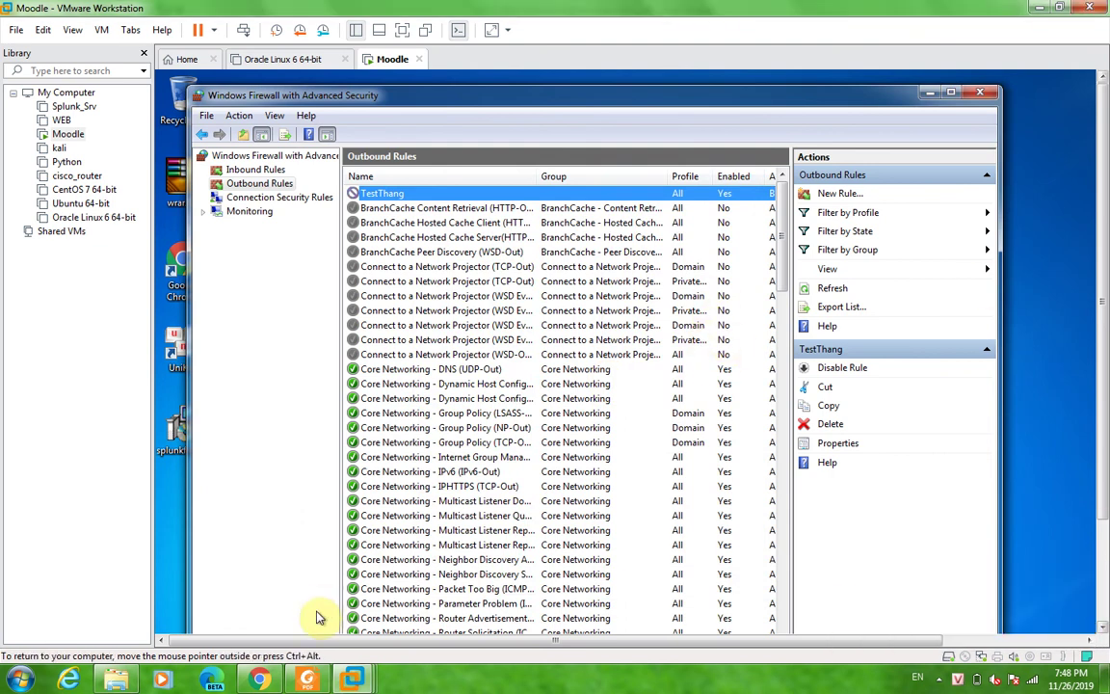
- Switch to the PDF guide in Foxit Reader and read section 1.4 on opening and configuring Windows Update
{"action": "left_click", "coordinate": [273, 680]}
{"action": "left_click", "coordinate": [306, 681]}
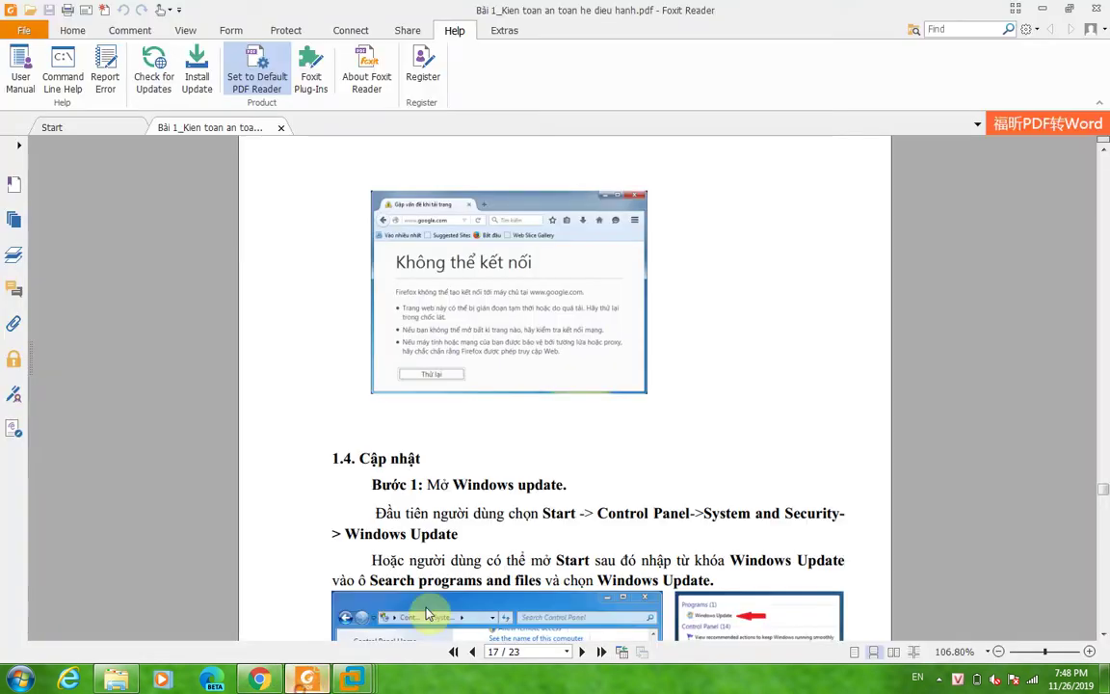
{"action": "scroll", "coordinate": [451, 297], "scroll_direction": "down", "scroll_amount": 10}
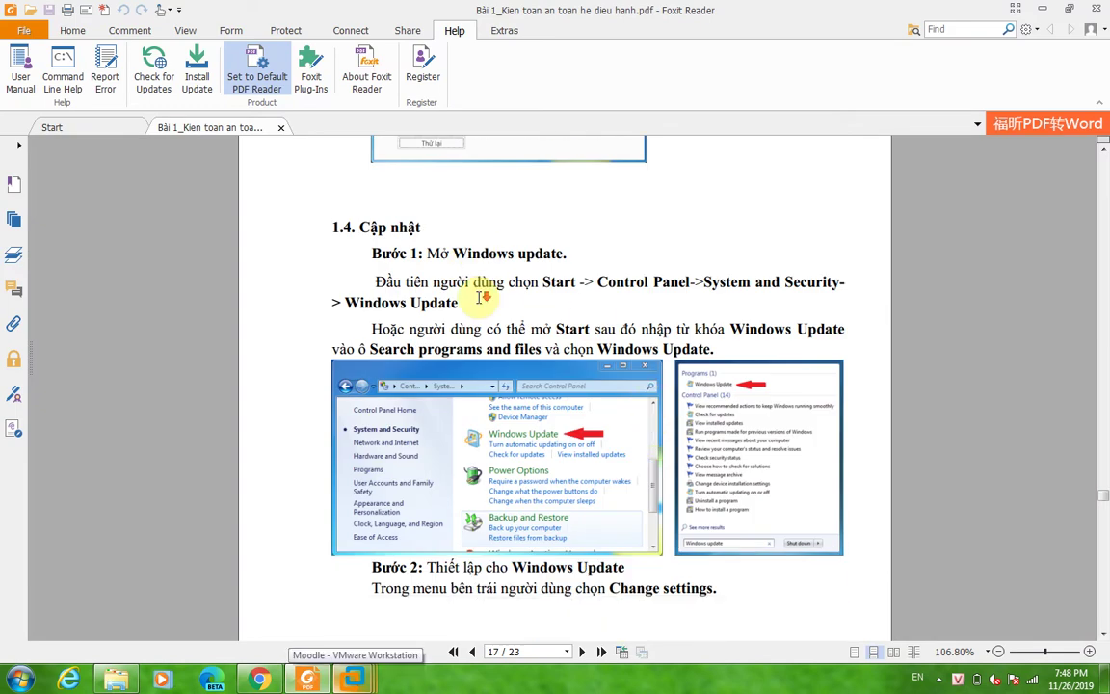
{"action": "scroll", "coordinate": [602, 344], "scroll_direction": "down", "scroll_amount": 15}
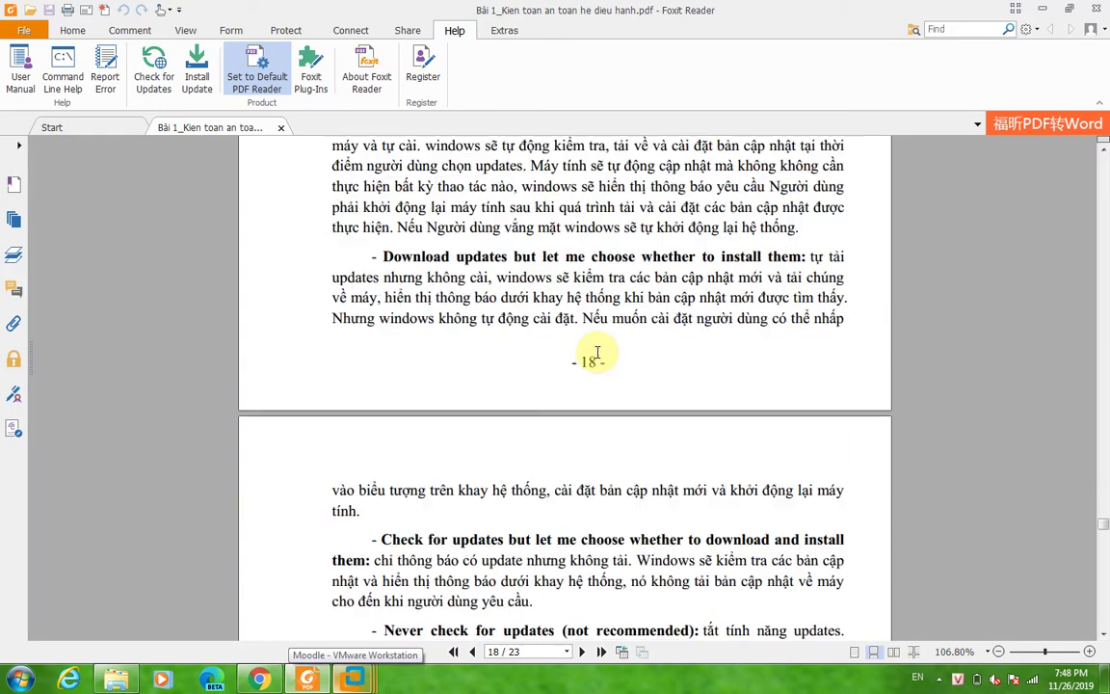
{"action": "scroll", "coordinate": [589, 363], "scroll_direction": "down", "scroll_amount": 5}
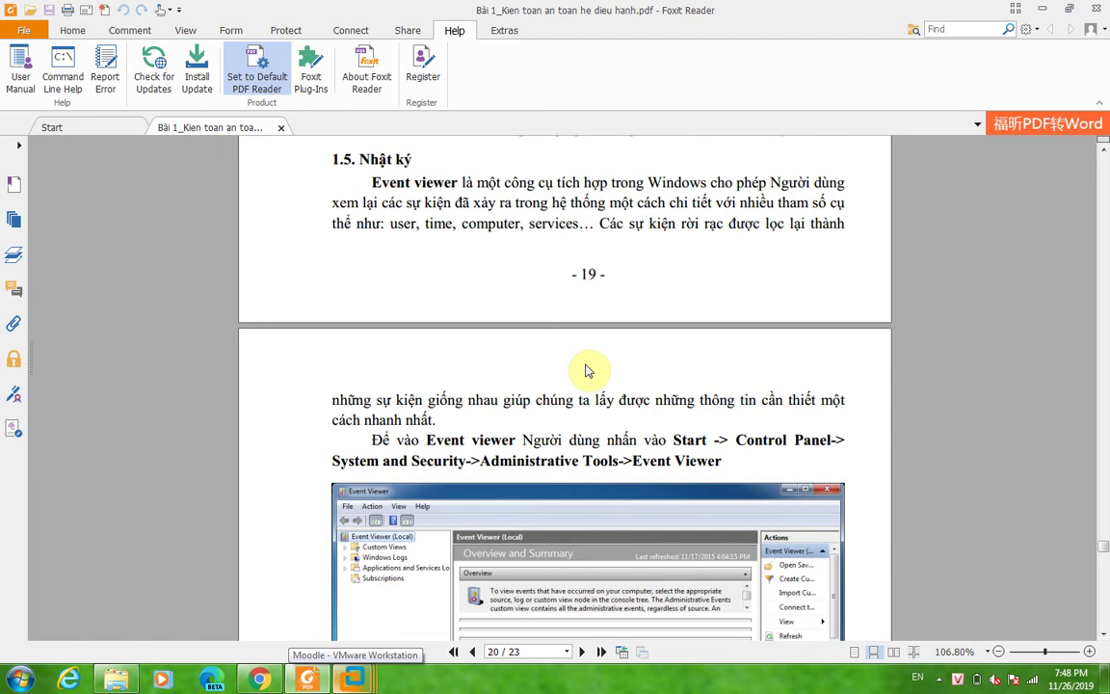
{"action": "scroll", "coordinate": [589, 364], "scroll_direction": "up", "scroll_amount": 13}
{"action": "scroll", "coordinate": [598, 363], "scroll_direction": "up", "scroll_amount": 8}
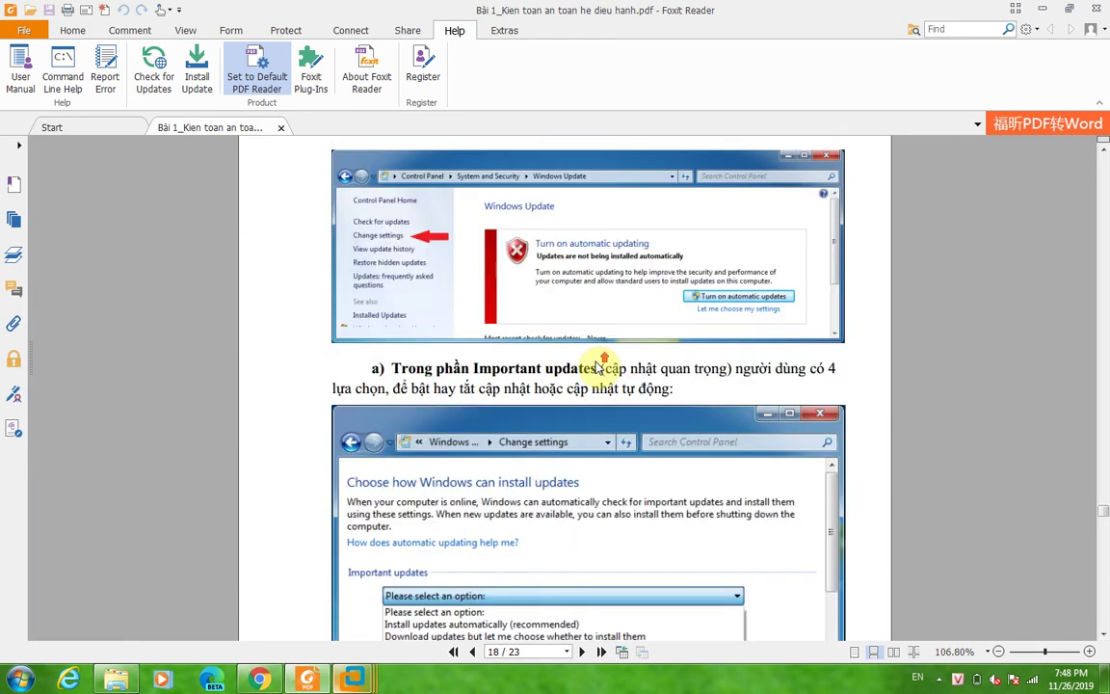
{"action": "scroll", "coordinate": [598, 367], "scroll_direction": "down", "scroll_amount": 4}
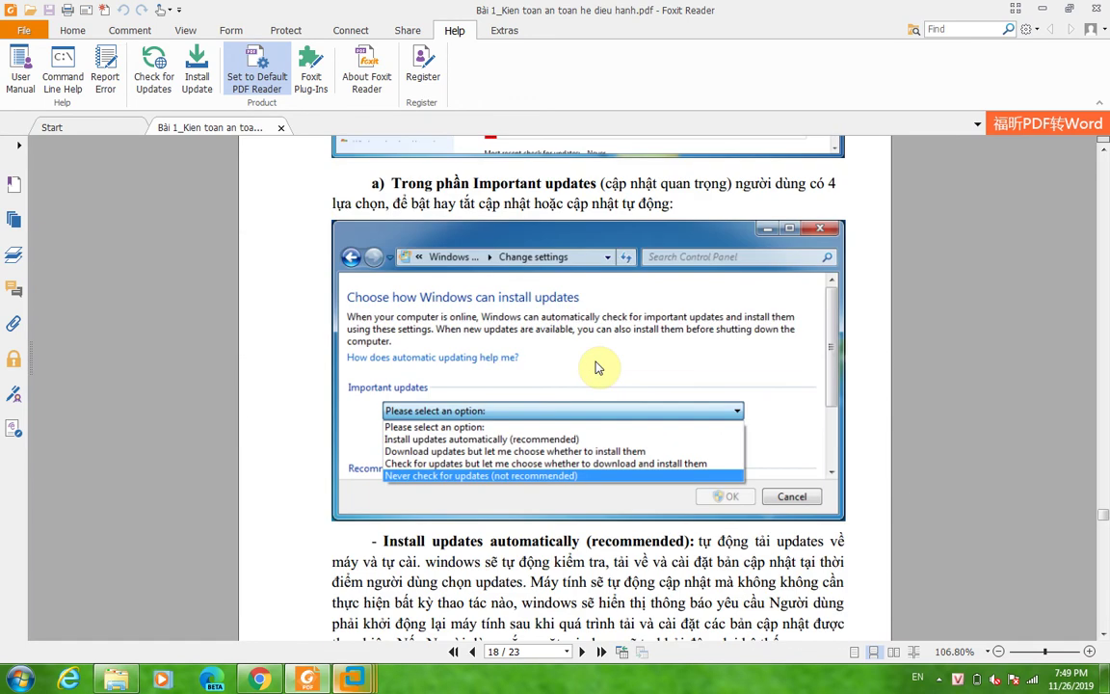
{"action": "scroll", "coordinate": [598, 365], "scroll_direction": "up", "scroll_amount": 5}
{"action": "scroll", "coordinate": [598, 366], "scroll_direction": "down", "scroll_amount": 18}
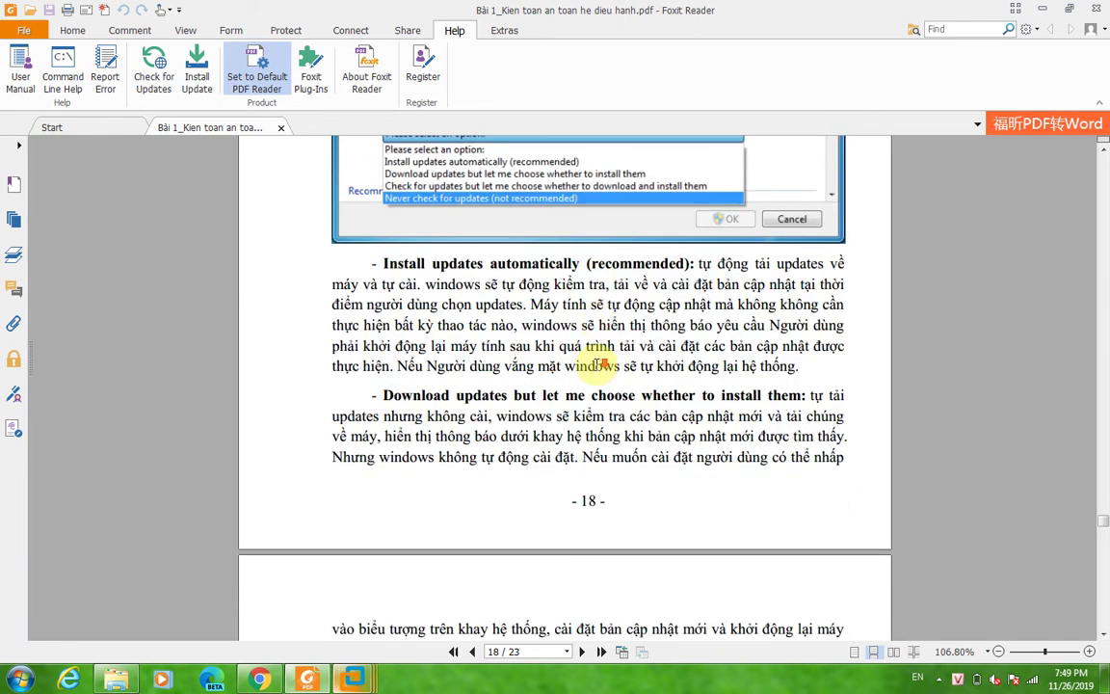
{"action": "scroll", "coordinate": [599, 366], "scroll_direction": "down", "scroll_amount": 14}
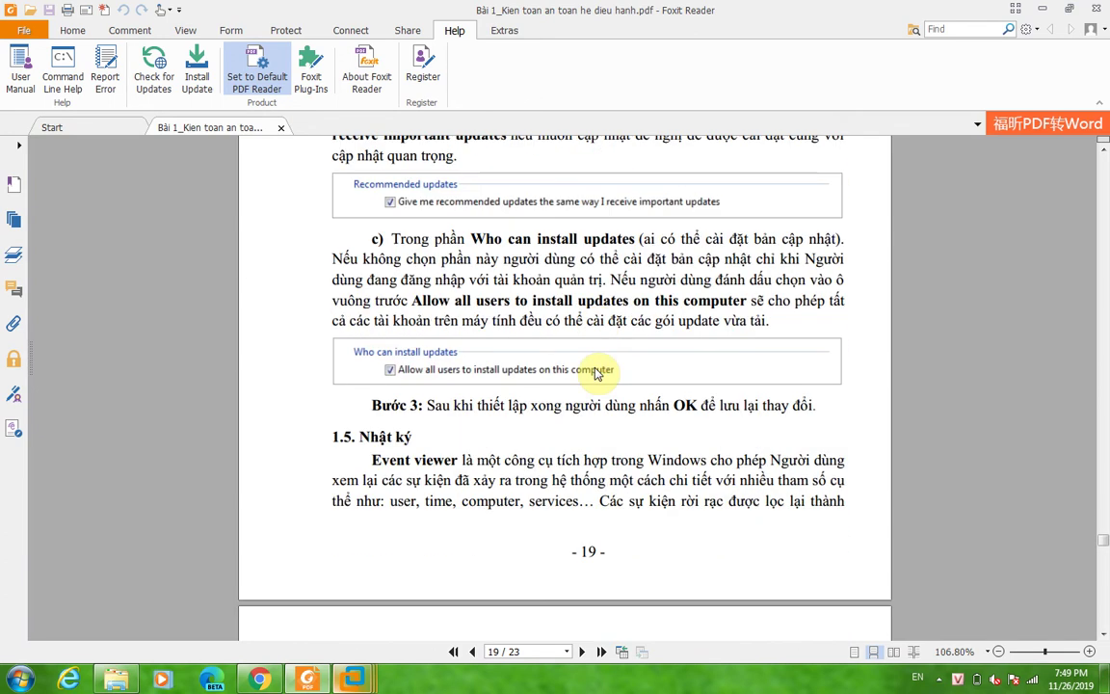
- Read the guide's section 1.5 on logging, including how to open Event Viewer and what its panels are for
{"action": "scroll", "coordinate": [597, 372], "scroll_direction": "down", "scroll_amount": 3}
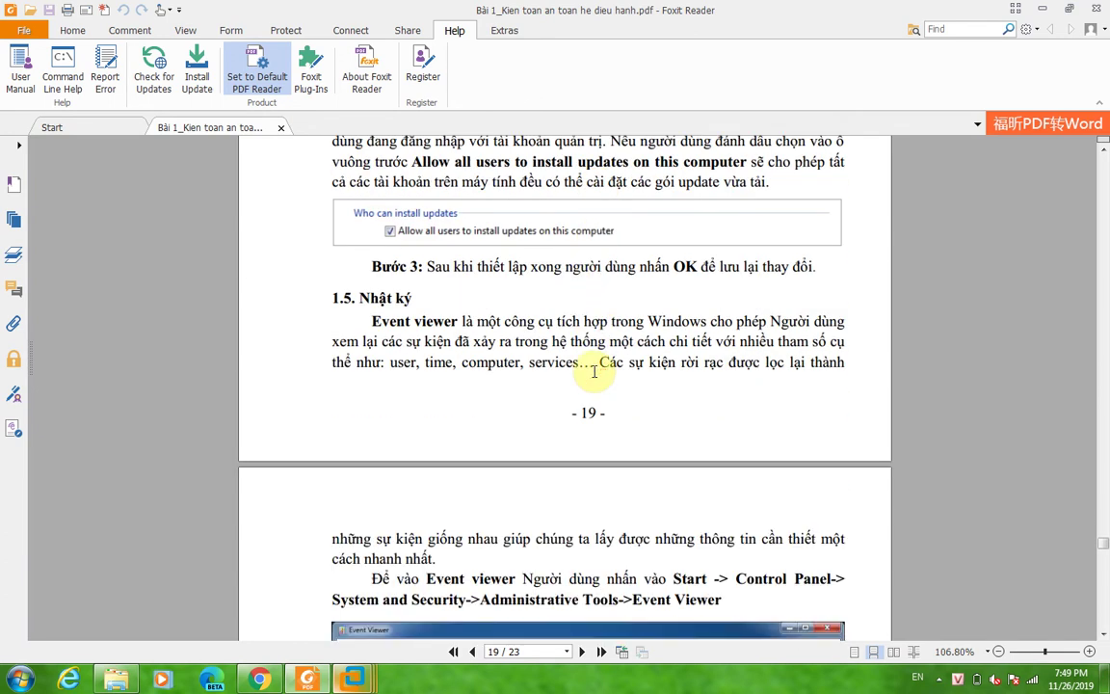
{"action": "scroll", "coordinate": [674, 368], "scroll_direction": "down", "scroll_amount": 1}
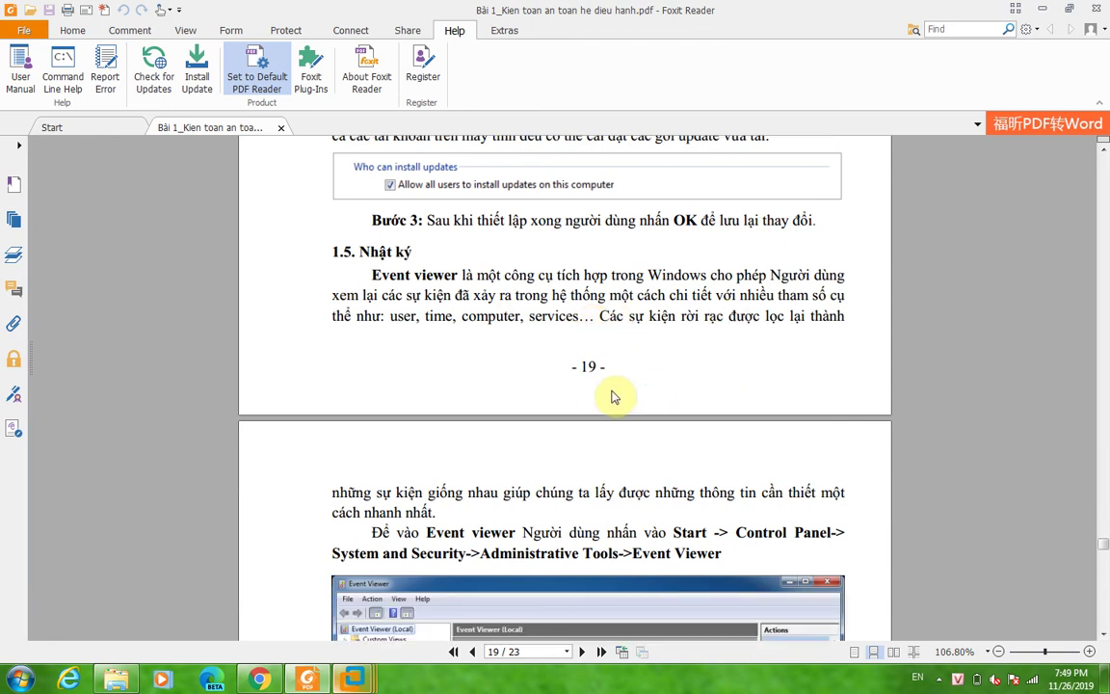
{"action": "scroll", "coordinate": [602, 385], "scroll_direction": "down", "scroll_amount": 3}
{"action": "scroll", "coordinate": [598, 376], "scroll_direction": "down", "scroll_amount": 1}
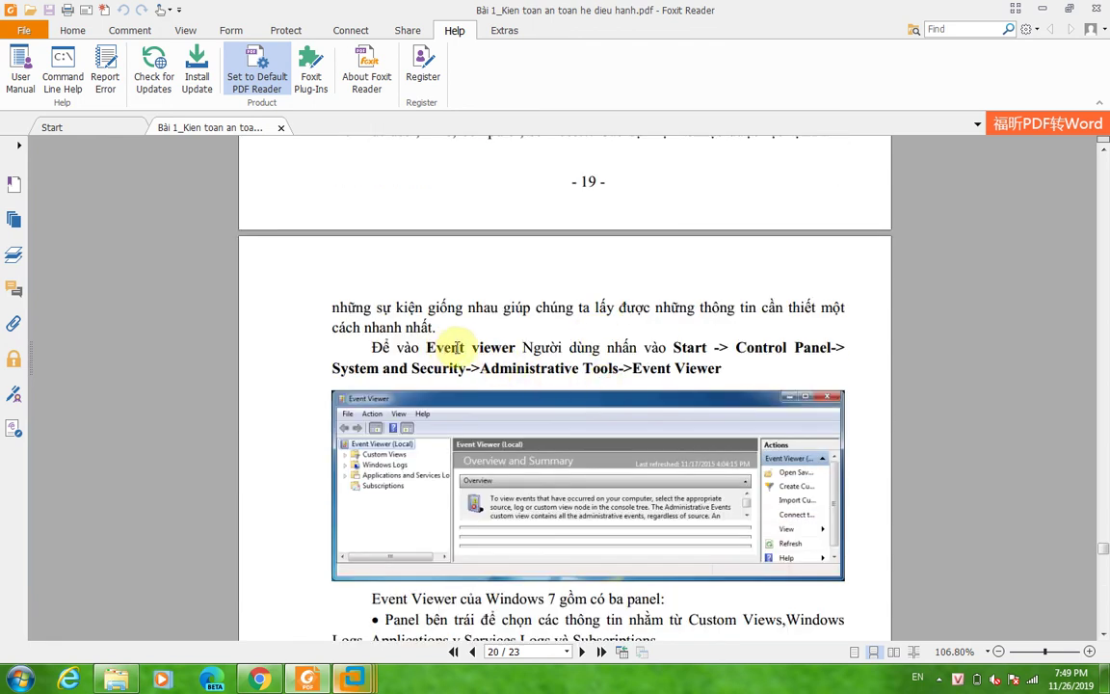
{"action": "scroll", "coordinate": [482, 350], "scroll_direction": "down", "scroll_amount": 2}
{"action": "scroll", "coordinate": [530, 354], "scroll_direction": "up", "scroll_amount": 1}
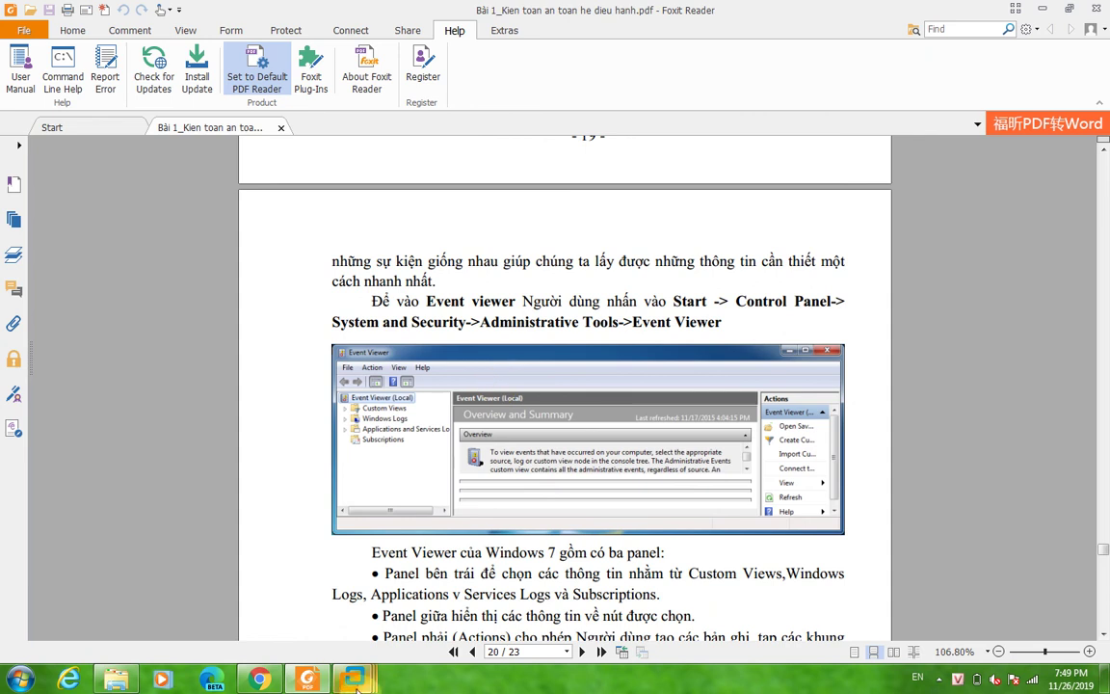
- In the Moodle virtual machine, delete the TestThang outbound rule and close Windows Firewall with Advanced Security
{"action": "mouse_move", "coordinate": [353, 679]}
{"action": "left_click", "coordinate": [467, 589]}
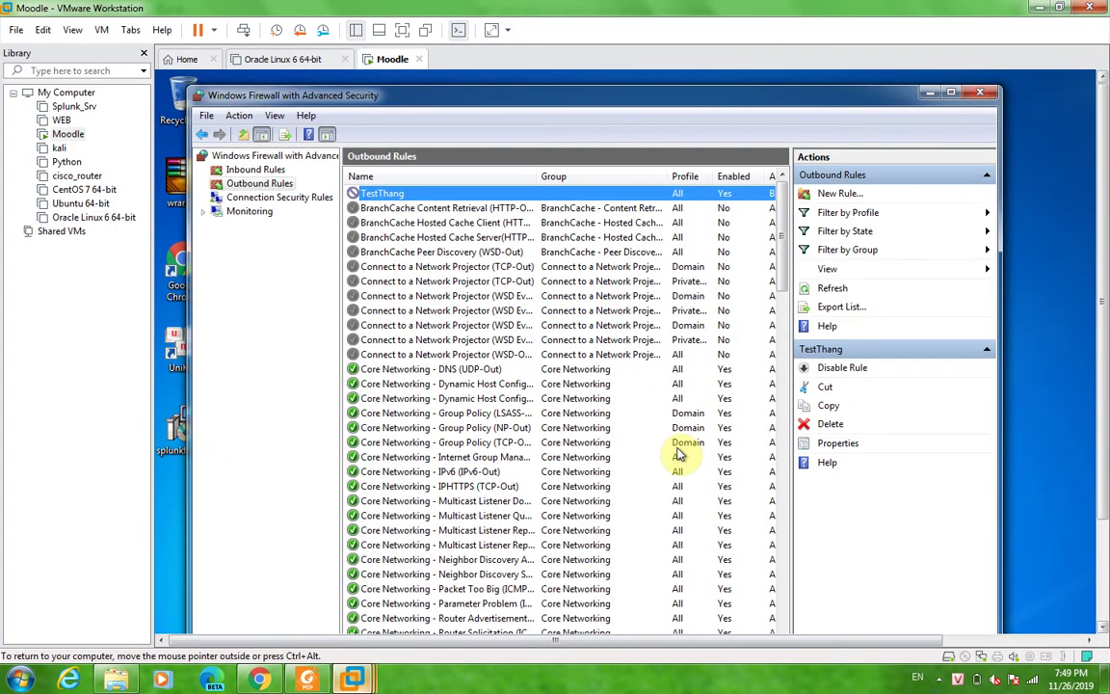
{"action": "right_click", "coordinate": [409, 191]}
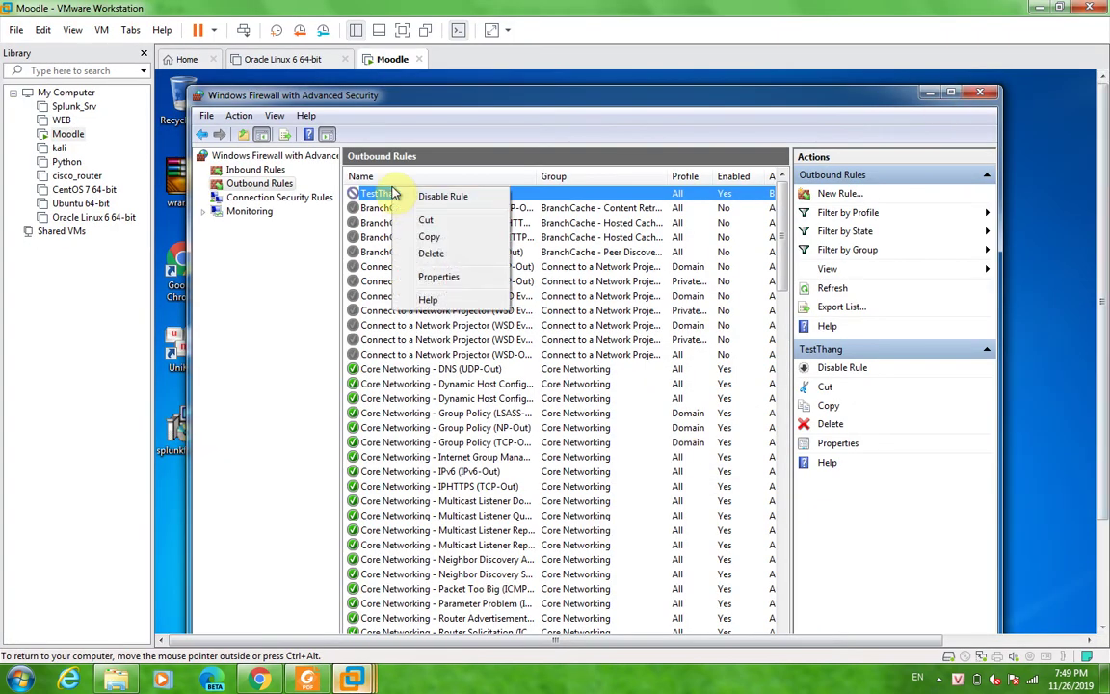
{"action": "left_click", "coordinate": [434, 255]}
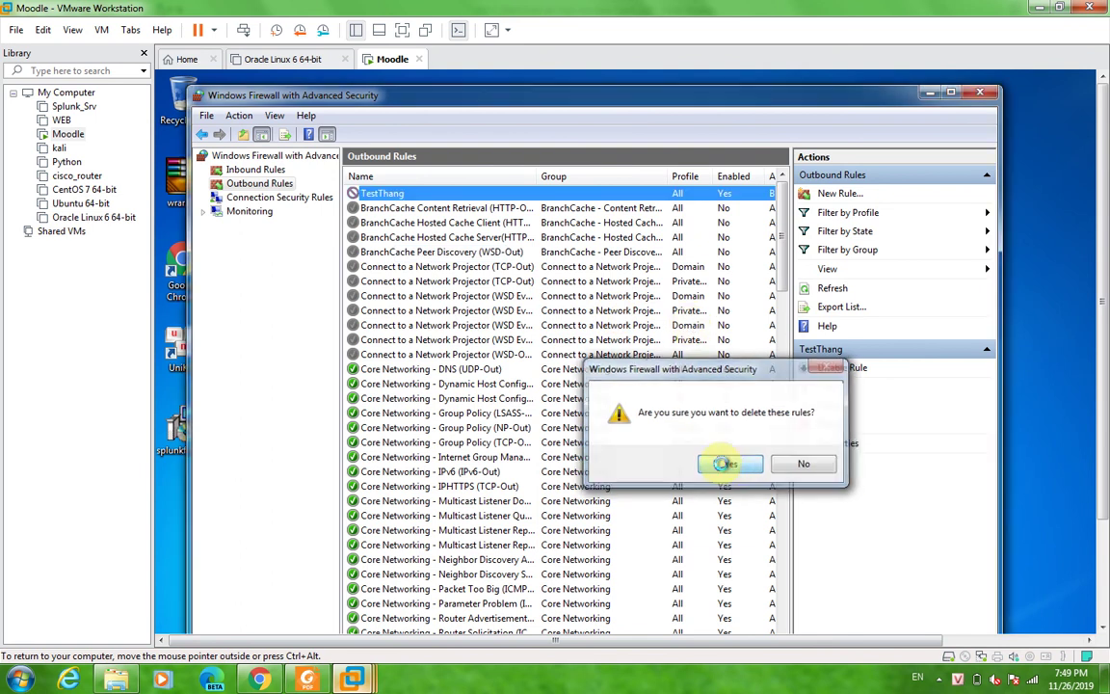
{"action": "left_click", "coordinate": [655, 415]}
{"action": "left_click", "coordinate": [990, 99]}
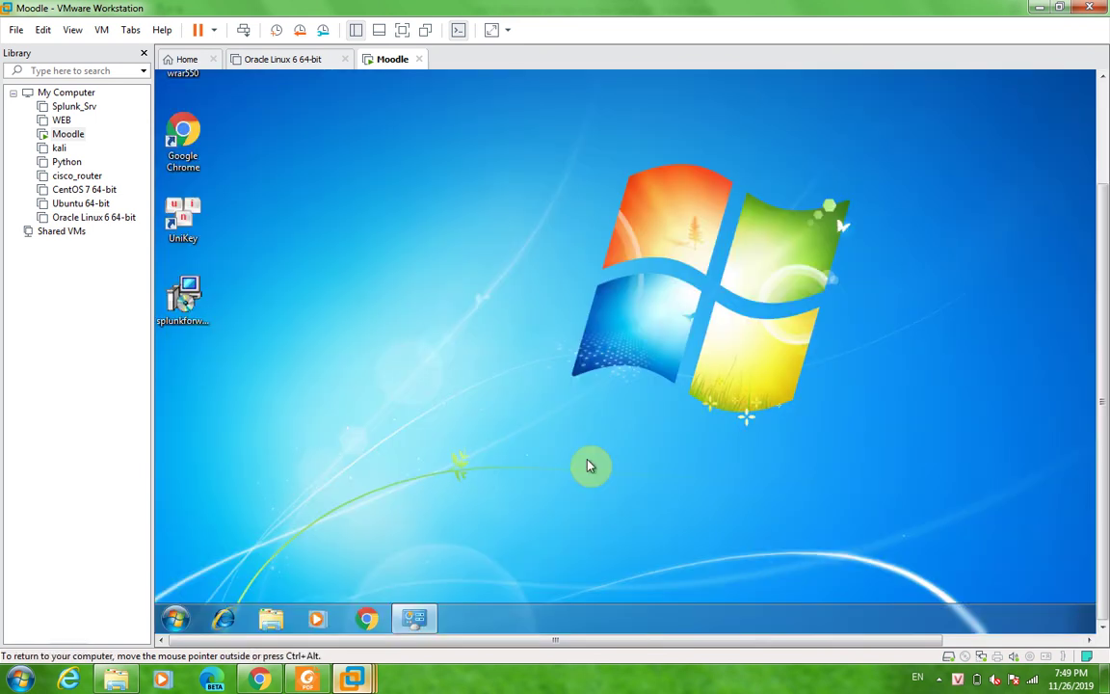
{"action": "key", "text": "super+r"}
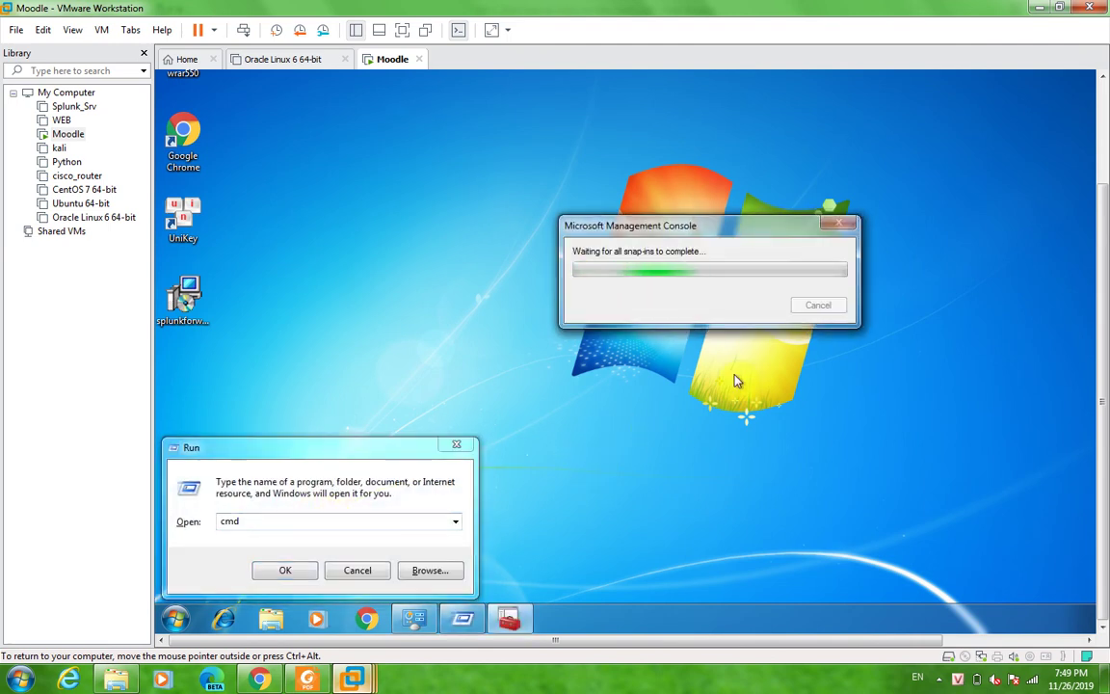
{"action": "left_click", "coordinate": [269, 521]}
{"action": "key", "text": "BackSpace"}
{"action": "key", "text": "BackSpace"}
{"action": "key", "text": "BackSpace"}
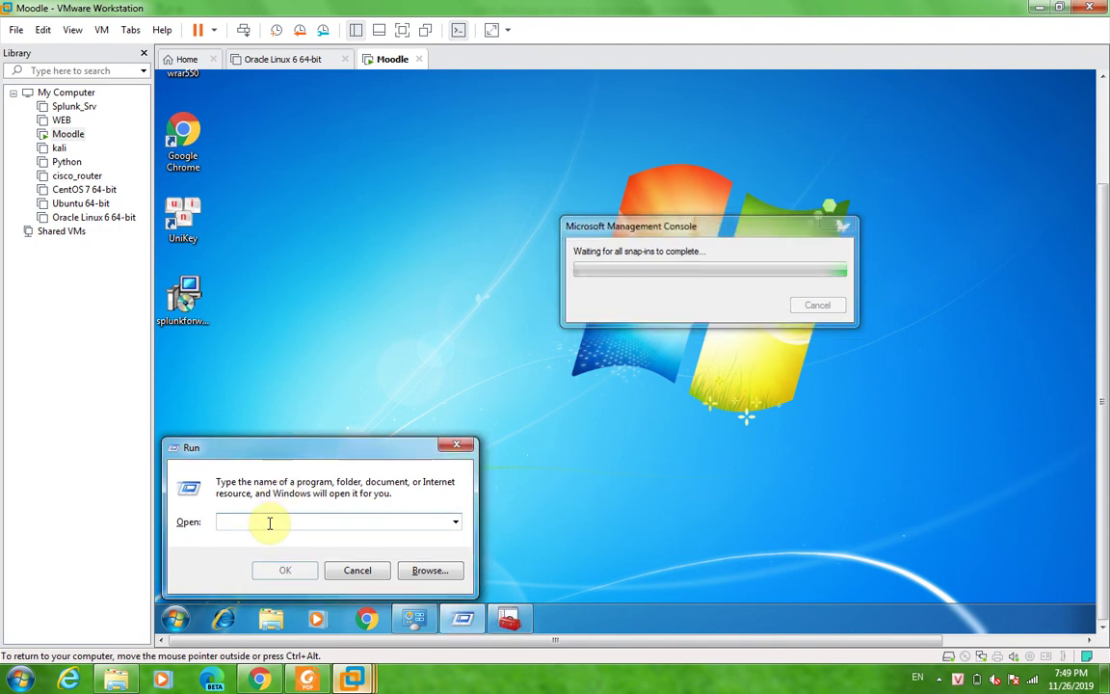
{"action": "left_click", "coordinate": [295, 686]}
{"action": "left_click", "coordinate": [293, 685]}
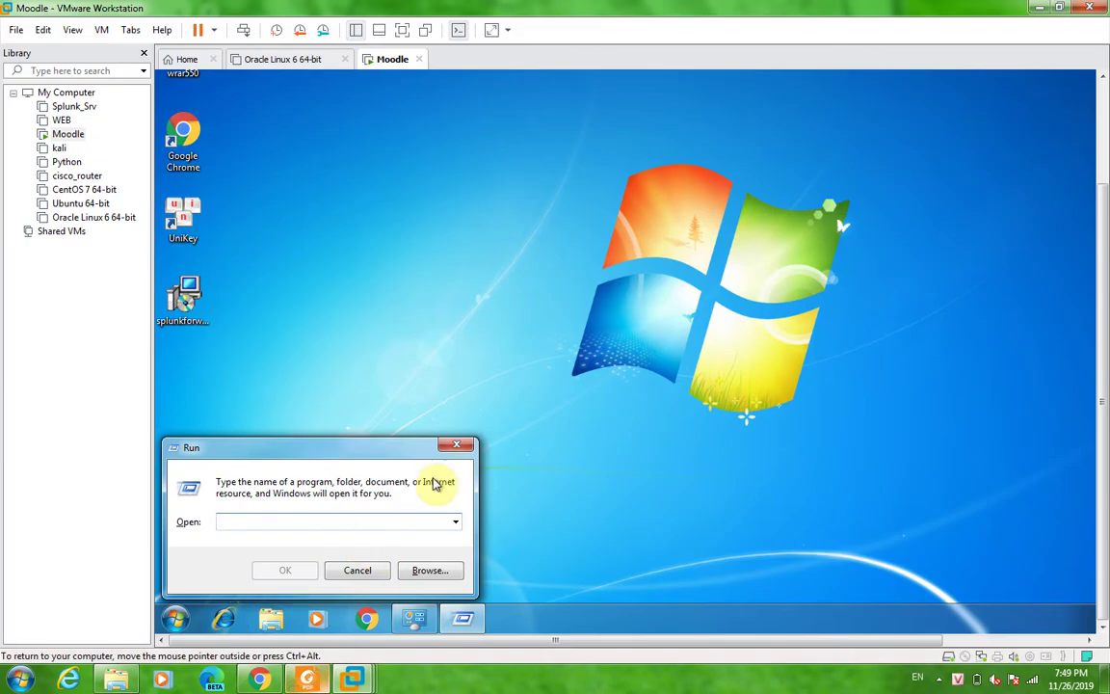
{"action": "left_click", "coordinate": [457, 447]}
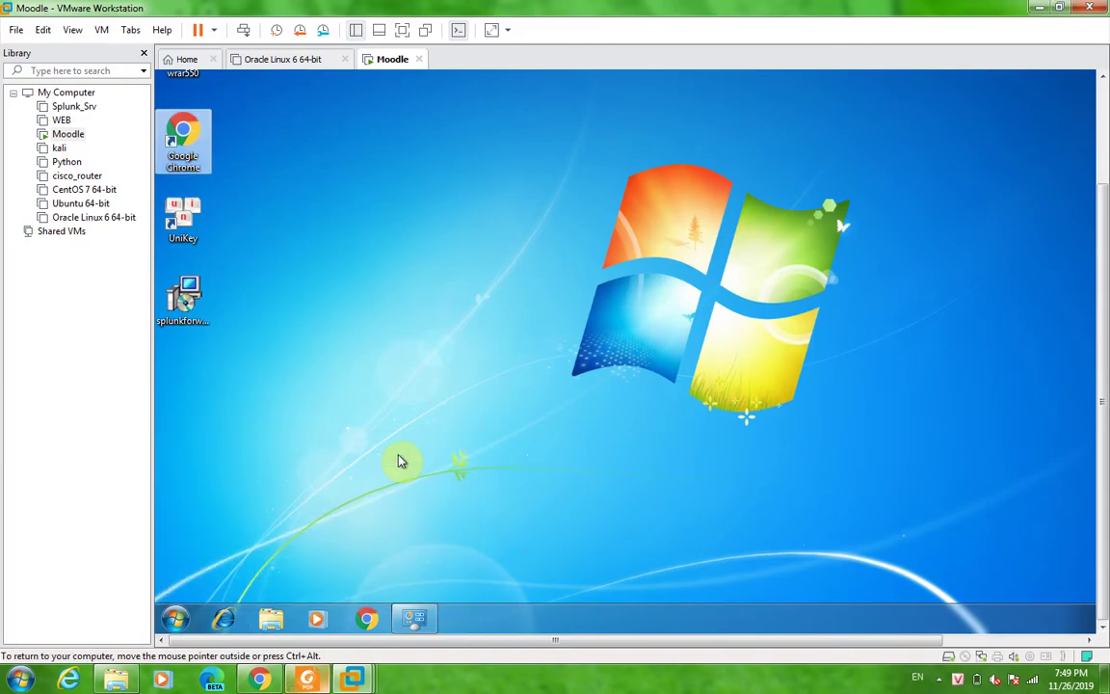
- Search the Moodle virtual machine's programs for "even" and open Event Viewer
{"action": "key", "text": "super"}
{"action": "type", "text": "even"}
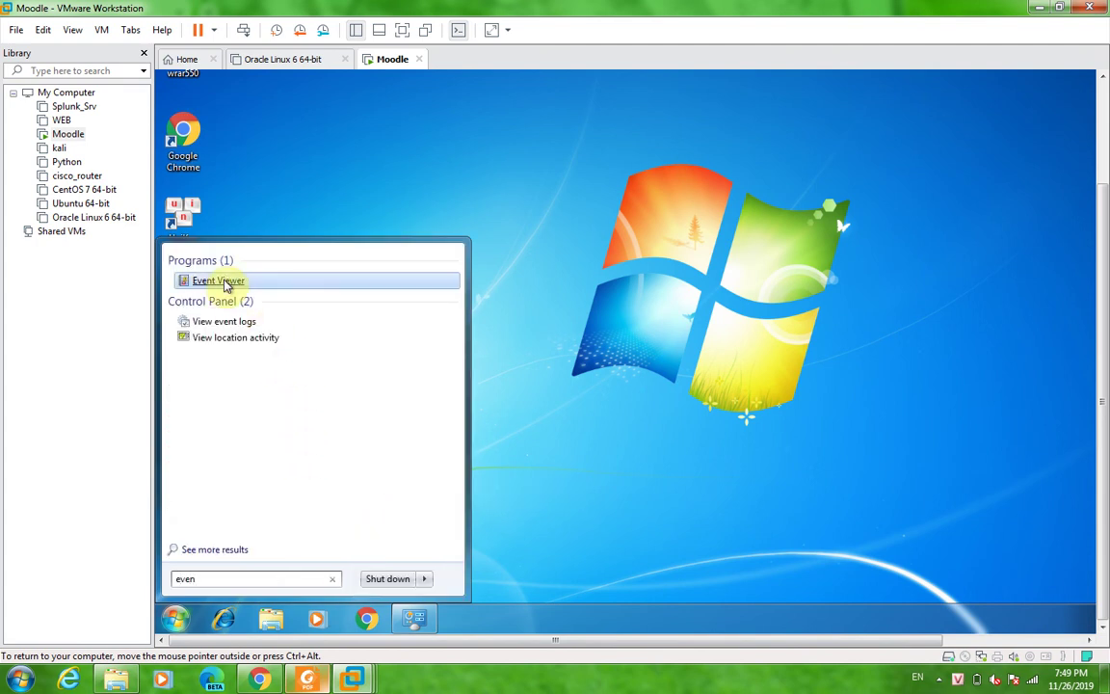
{"action": "left_click", "coordinate": [220, 280]}
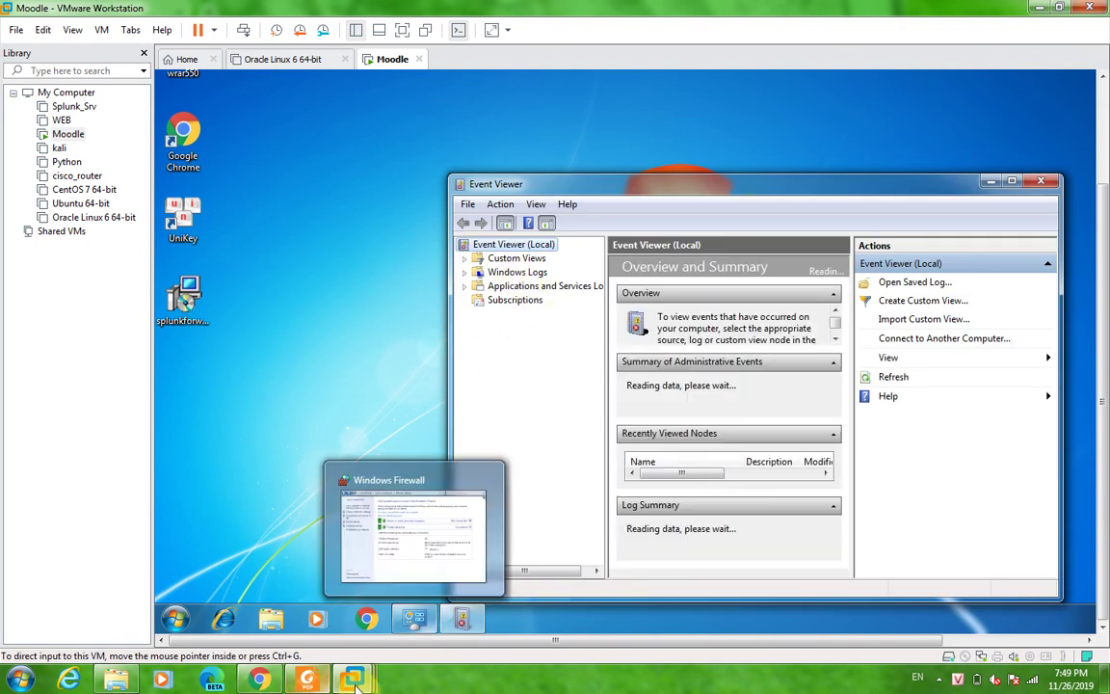
- Switch to the PDF guide in Foxit Reader and read the rest of the Event Viewer section, including the Windows Logs descriptions
{"action": "left_click", "coordinate": [310, 680]}
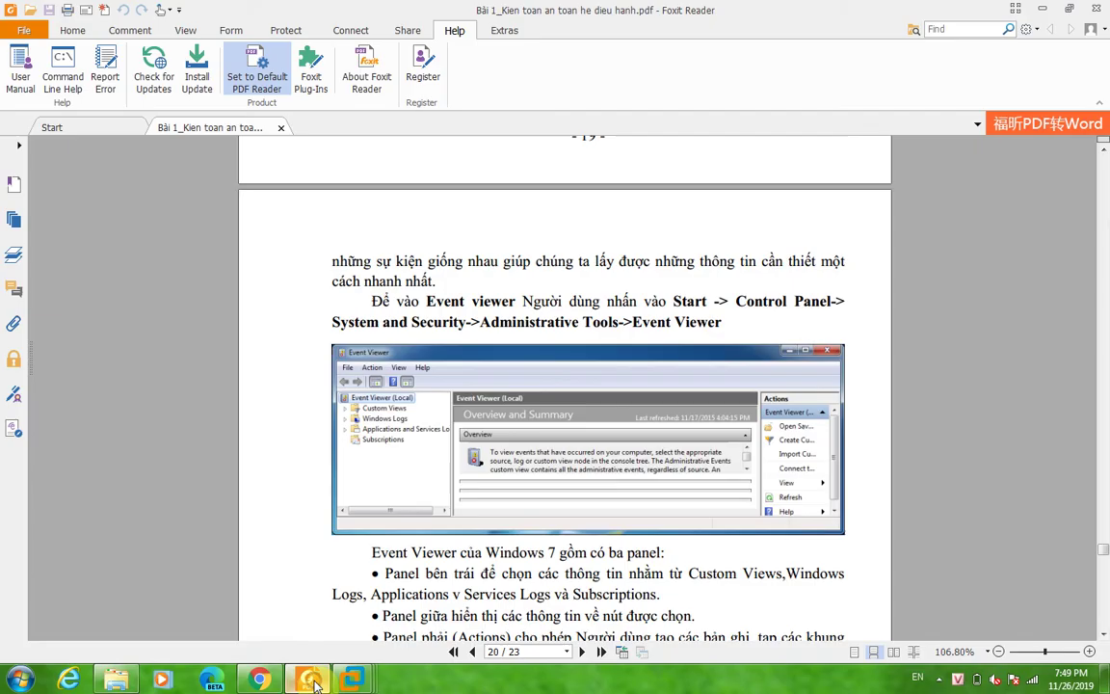
{"action": "scroll", "coordinate": [497, 521], "scroll_direction": "down", "scroll_amount": 6}
{"action": "scroll", "coordinate": [508, 520], "scroll_direction": "up", "scroll_amount": 7}
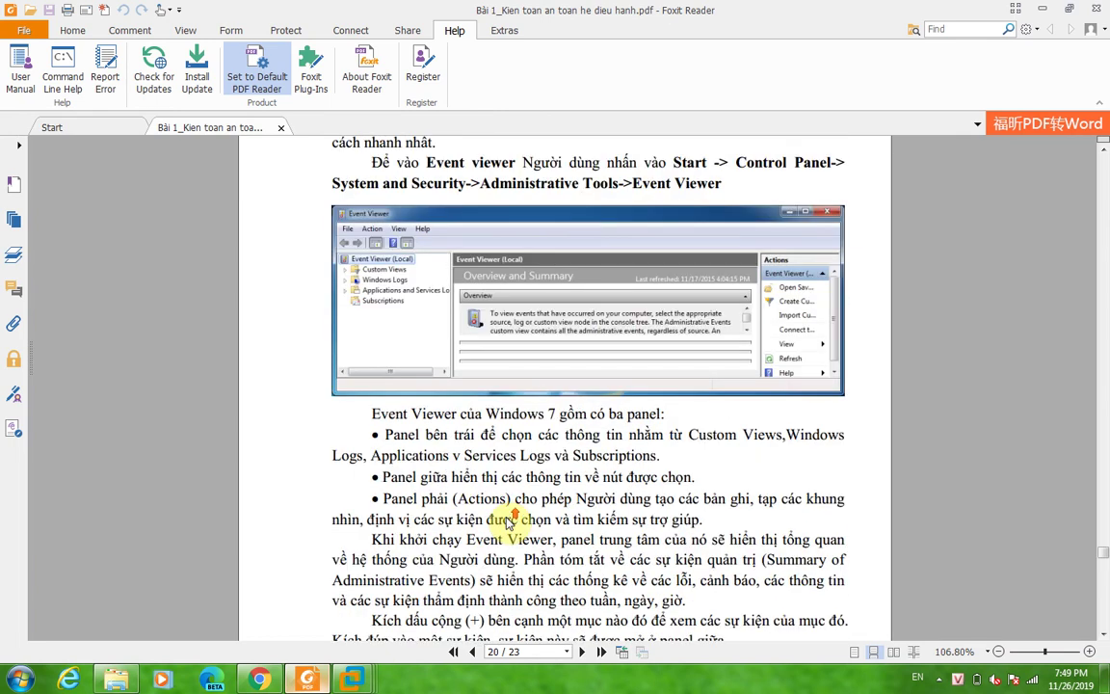
{"action": "scroll", "coordinate": [508, 521], "scroll_direction": "down", "scroll_amount": 3}
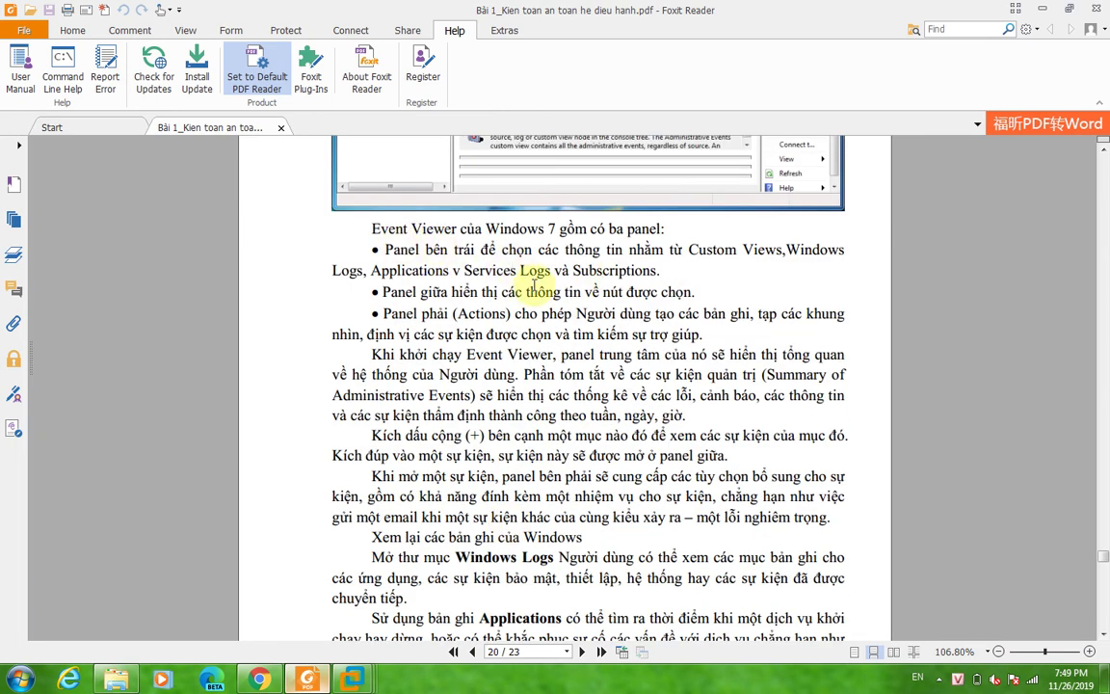
{"action": "scroll", "coordinate": [511, 308], "scroll_direction": "down", "scroll_amount": 5}
{"action": "scroll", "coordinate": [472, 347], "scroll_direction": "down", "scroll_amount": 4}
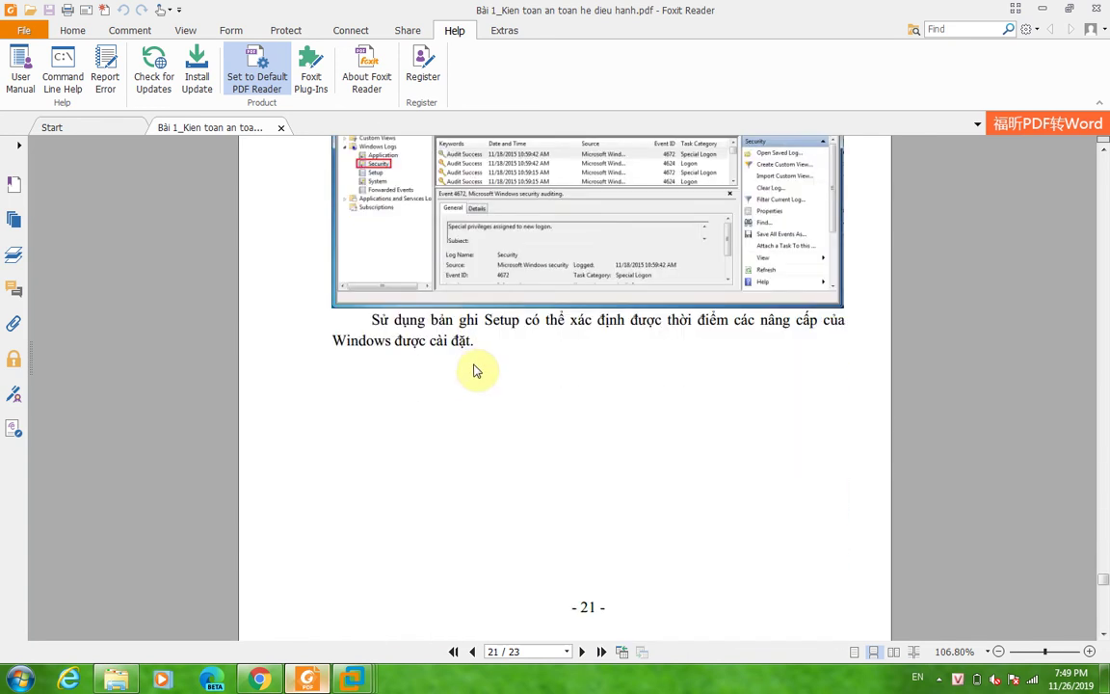
{"action": "scroll", "coordinate": [474, 371], "scroll_direction": "down", "scroll_amount": 10}
{"action": "scroll", "coordinate": [475, 374], "scroll_direction": "down", "scroll_amount": 3}
- Return to the Moodle virtual machine and view an MsiInstaller event in the Application log under Windows Logs, widening the event list
{"action": "mouse_move", "coordinate": [352, 680]}
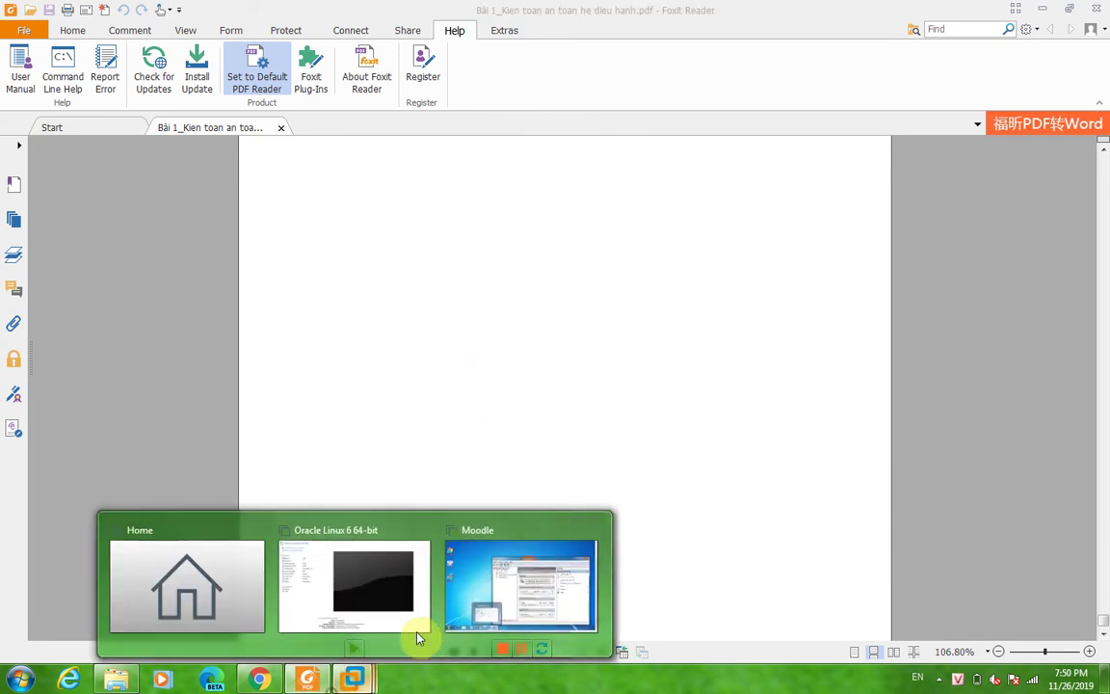
{"action": "left_click", "coordinate": [528, 581]}
{"action": "left_click", "coordinate": [464, 259]}
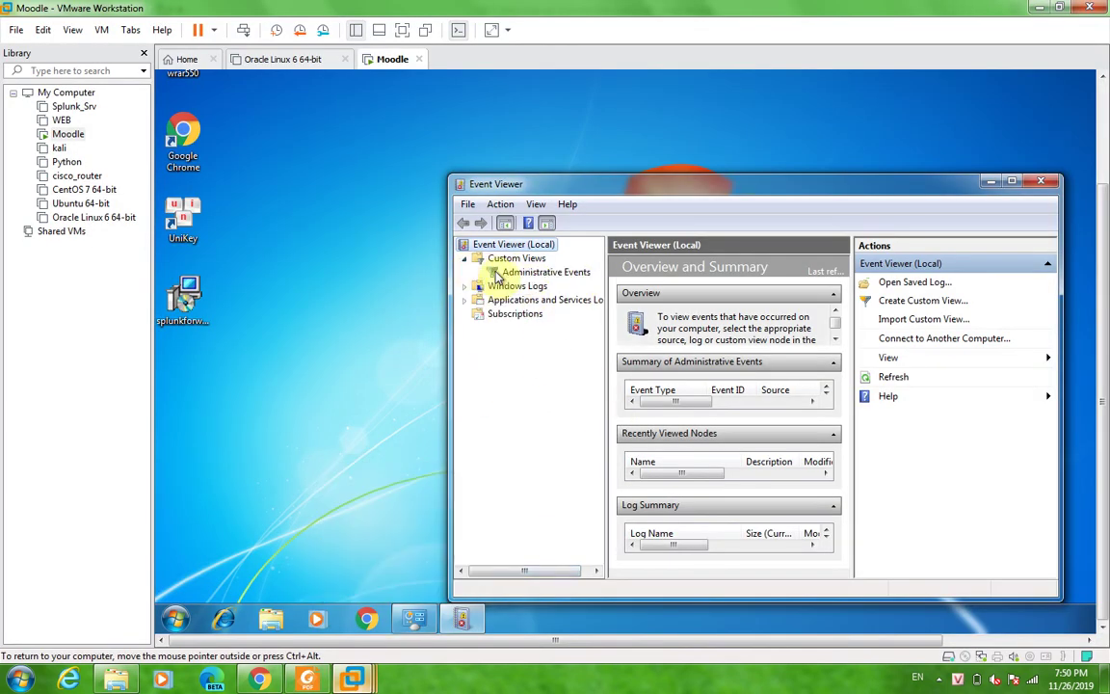
{"action": "left_click", "coordinate": [465, 259]}
{"action": "left_click", "coordinate": [464, 273]}
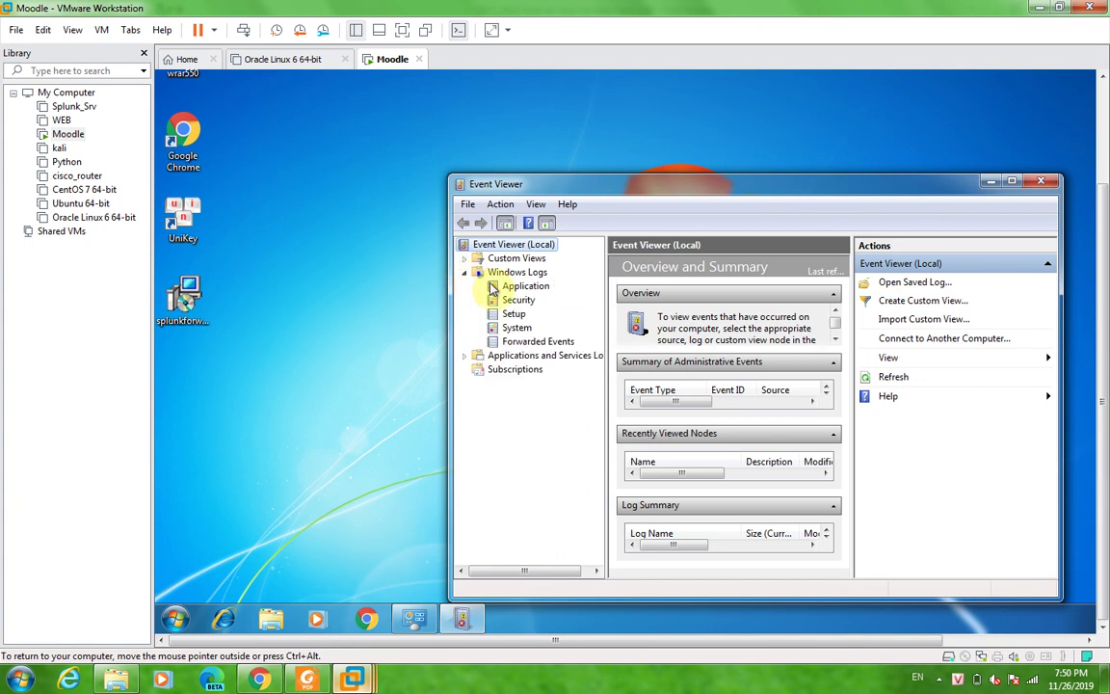
{"action": "left_click", "coordinate": [523, 286]}
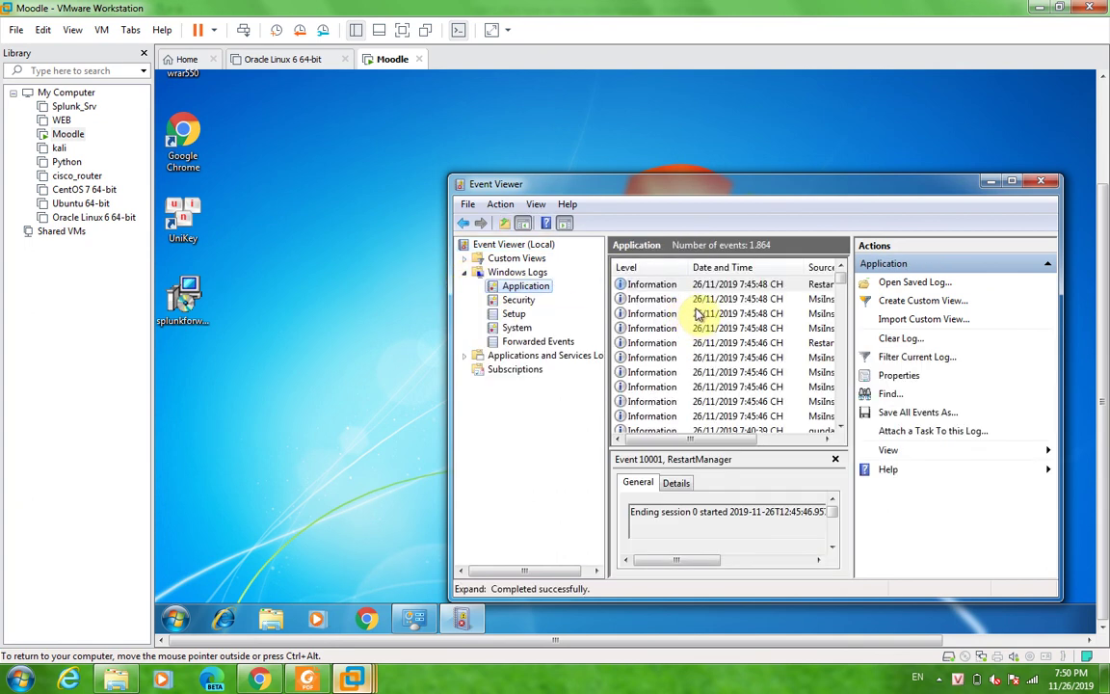
{"action": "left_click", "coordinate": [733, 314]}
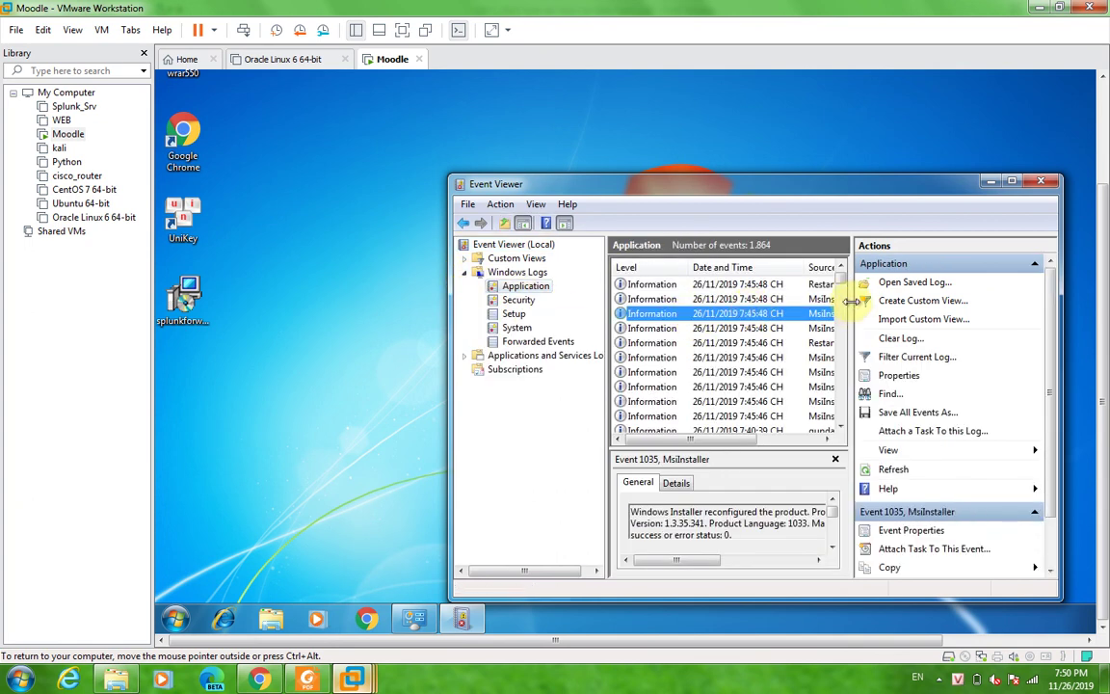
{"action": "left_click_drag", "start_coordinate": [852, 301], "coordinate": [913, 305]}
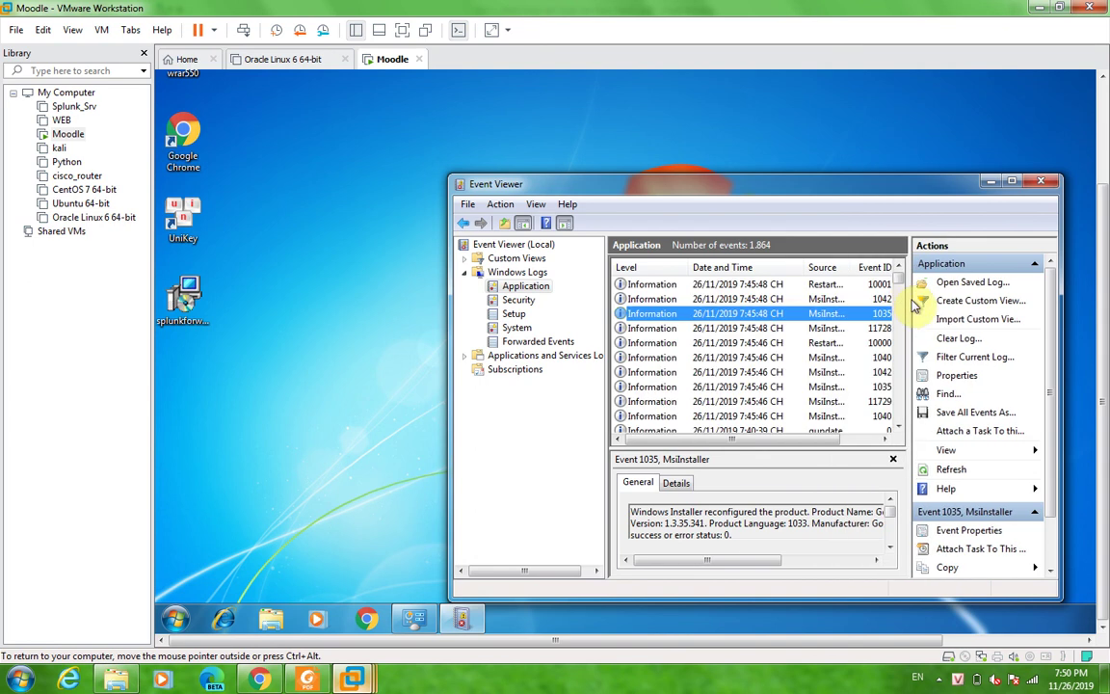
- View the Security log, then inspect the DNS Client warning and a Service Control Manager event in the System log
{"action": "left_click", "coordinate": [508, 300]}
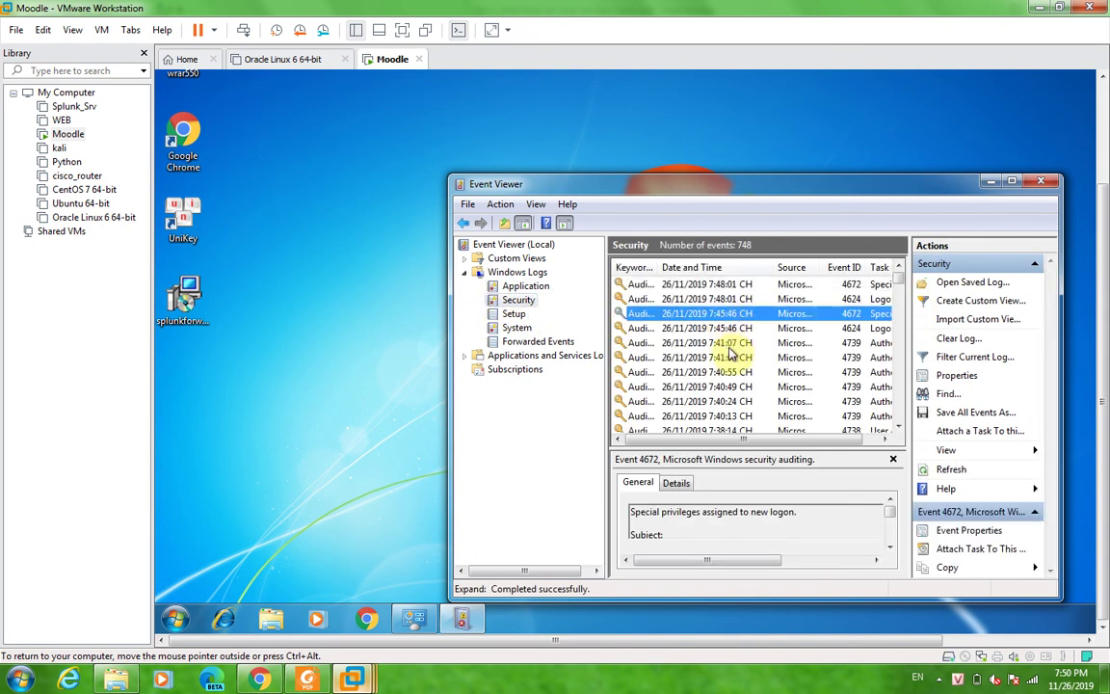
{"action": "left_click", "coordinate": [520, 329]}
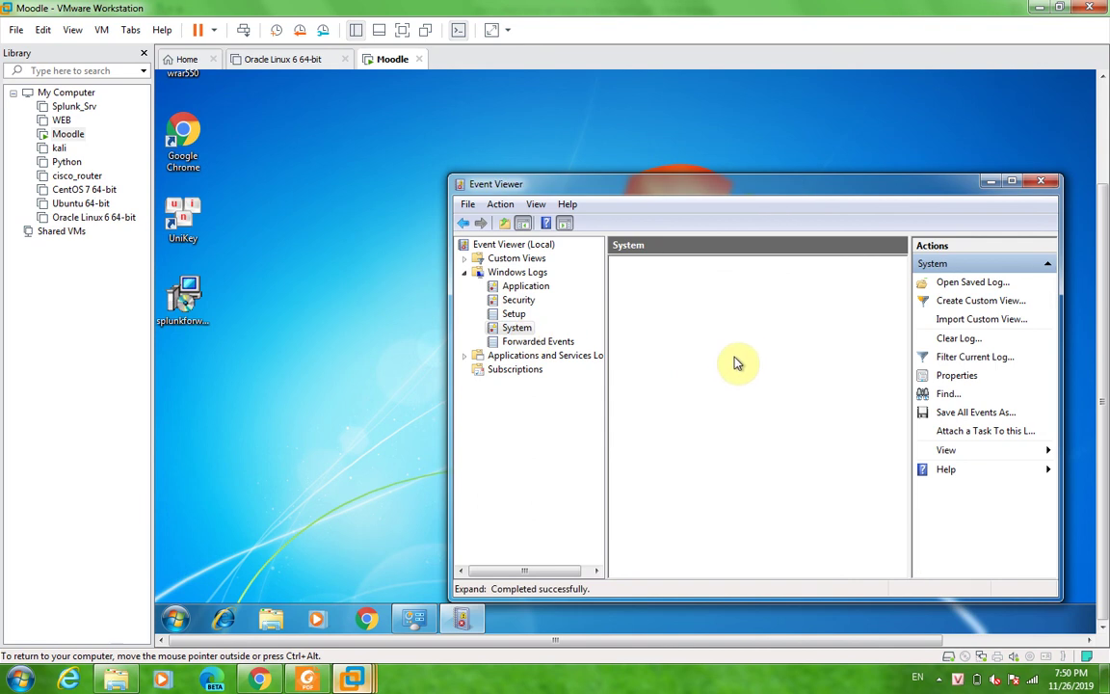
{"action": "left_click", "coordinate": [645, 401]}
{"action": "left_click", "coordinate": [700, 372]}
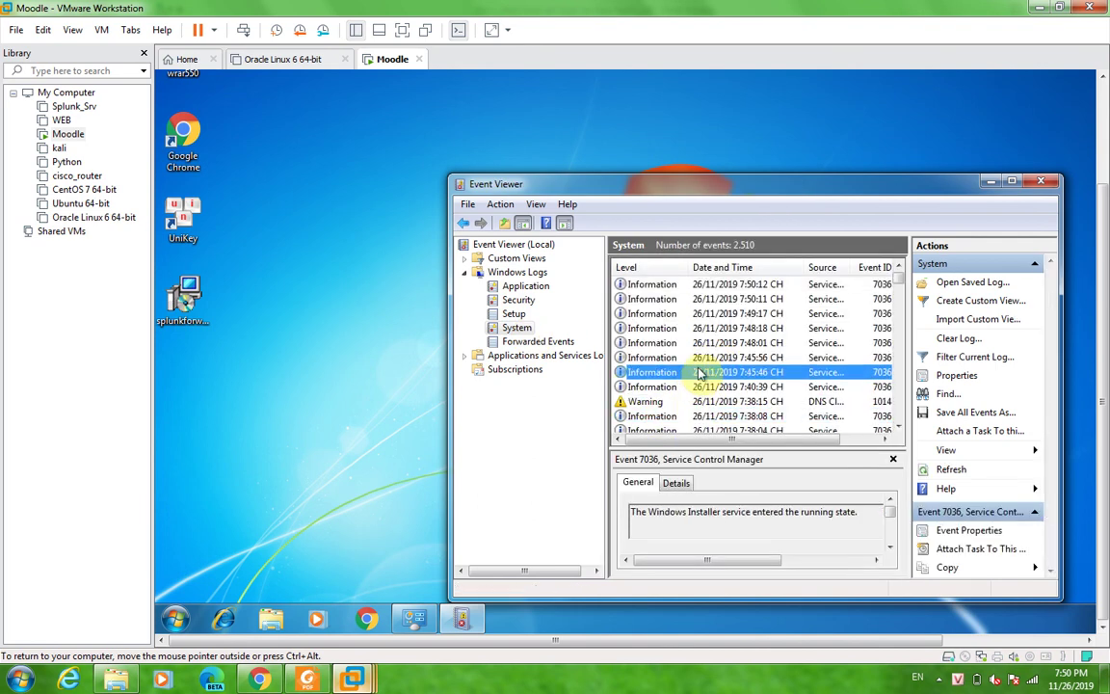
- Look through the Forwarded Events, System, Setup and Security logs, then close Event Viewer
{"action": "left_click", "coordinate": [538, 341]}
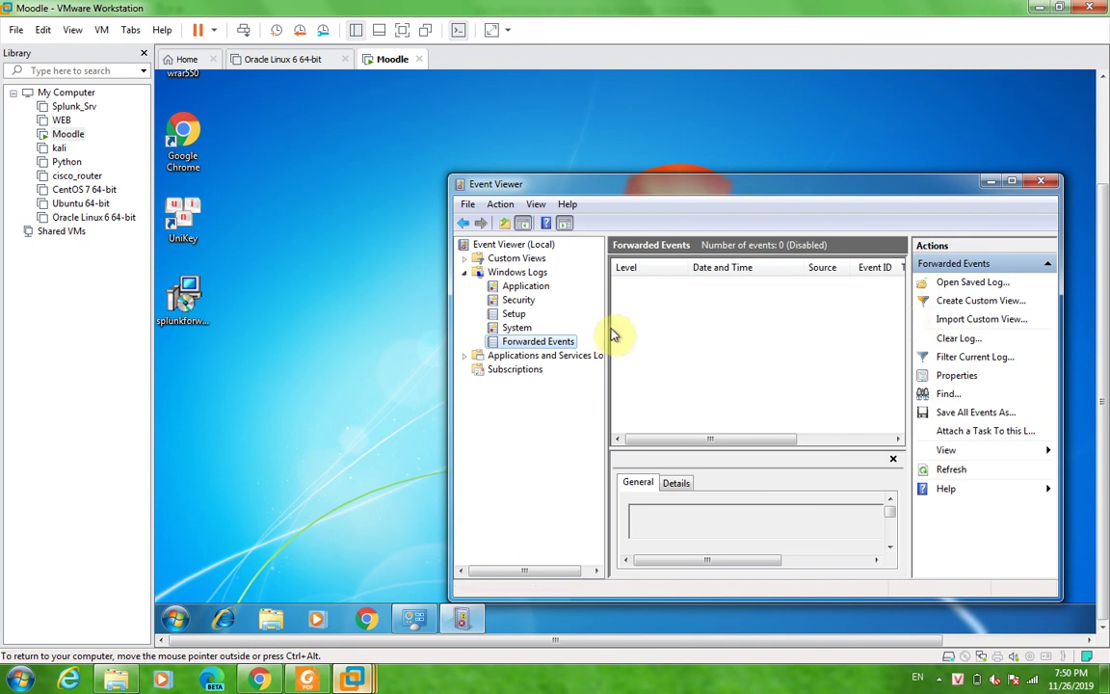
{"action": "left_click", "coordinate": [520, 323]}
{"action": "left_click", "coordinate": [518, 312]}
{"action": "left_click", "coordinate": [521, 301]}
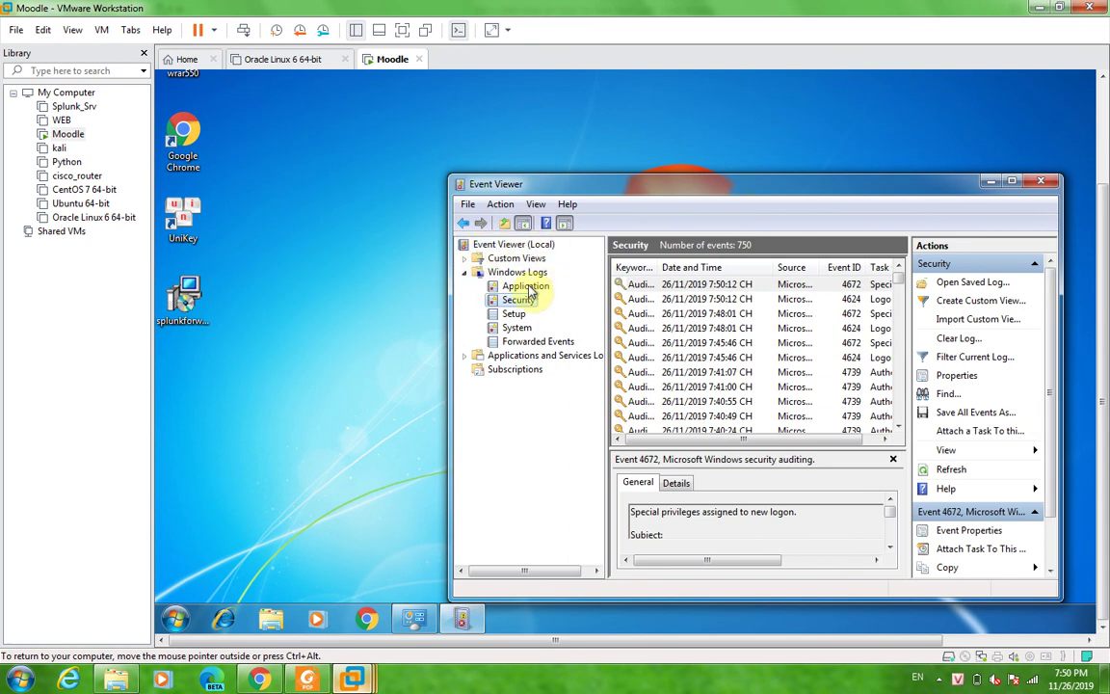
{"action": "left_click", "coordinate": [1046, 180]}
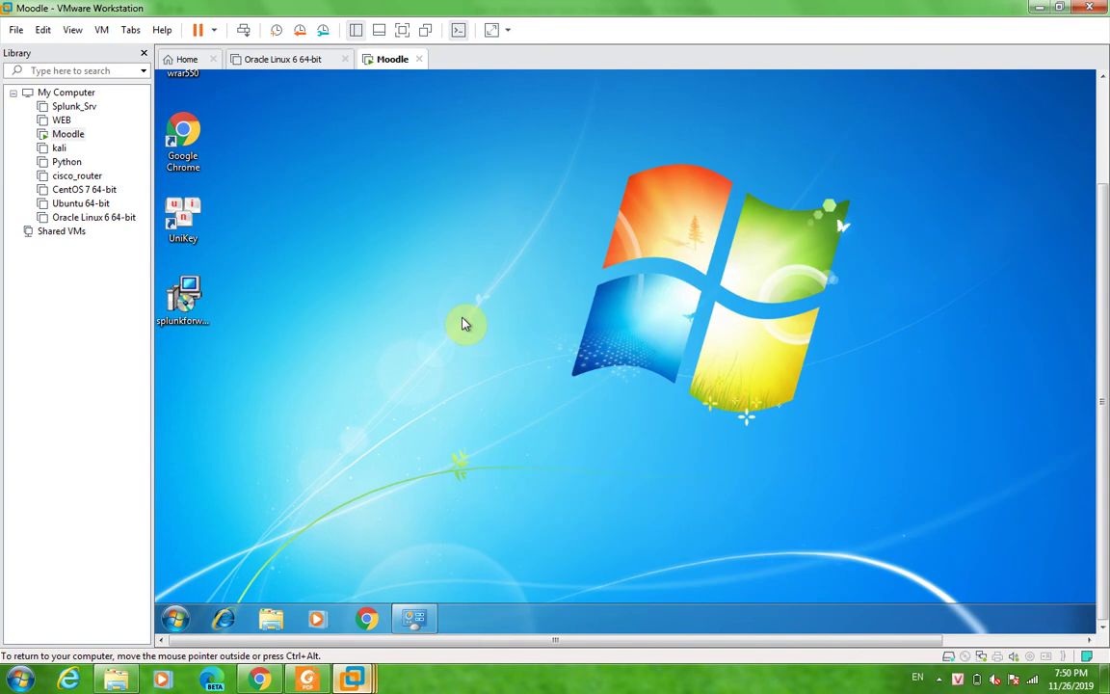